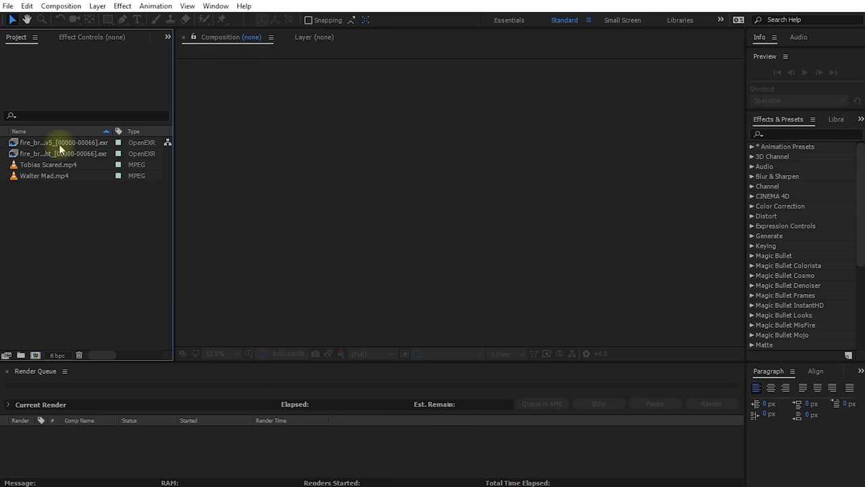
# Step: Review the details of the two fire-breath OpenEXR sequences and the Tobias Scared.mp4 and Walter Mad.mp4 clips
pyautogui.click(31, 142)
pyautogui.click(66, 154)
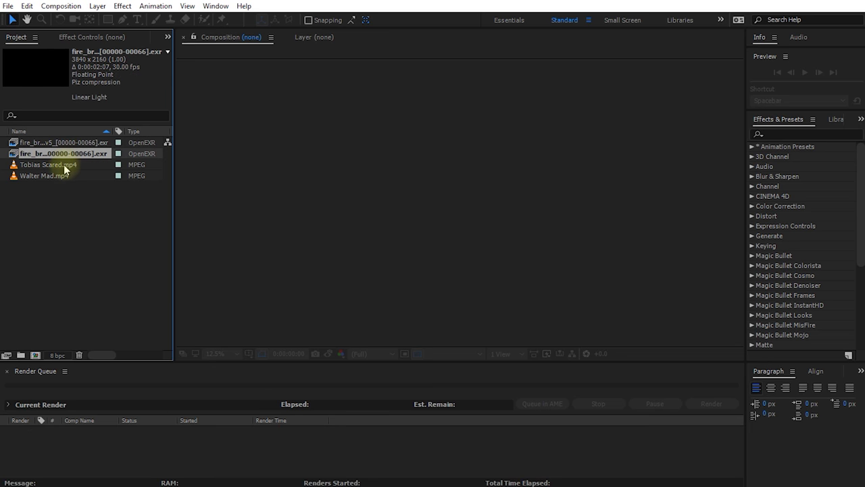
pyautogui.click(68, 165)
pyautogui.click(63, 177)
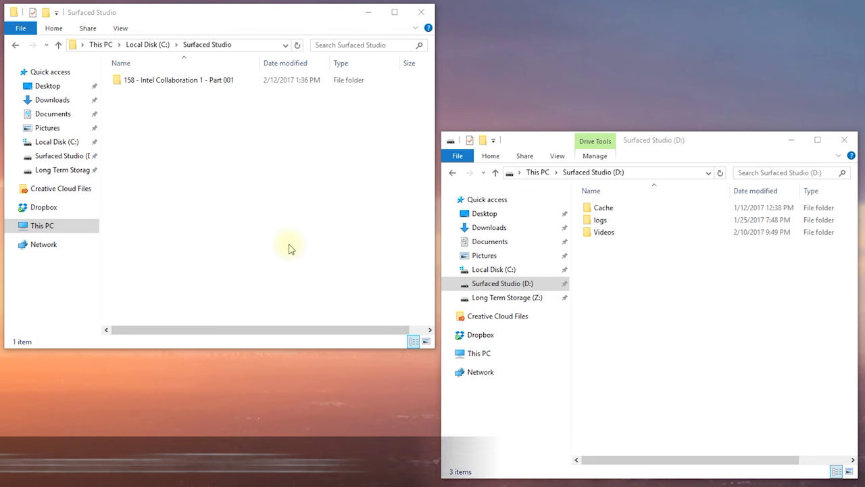
# Step: In File Explorer, copy the folder 158 - Intel Collaboration 1 - Part 001 from C: to D:, and from Stage (D:) to C:\Surfaced Studio
pyautogui.moveTo(162, 81); pyautogui.dragTo(623, 308)
pyautogui.click(667, 346)
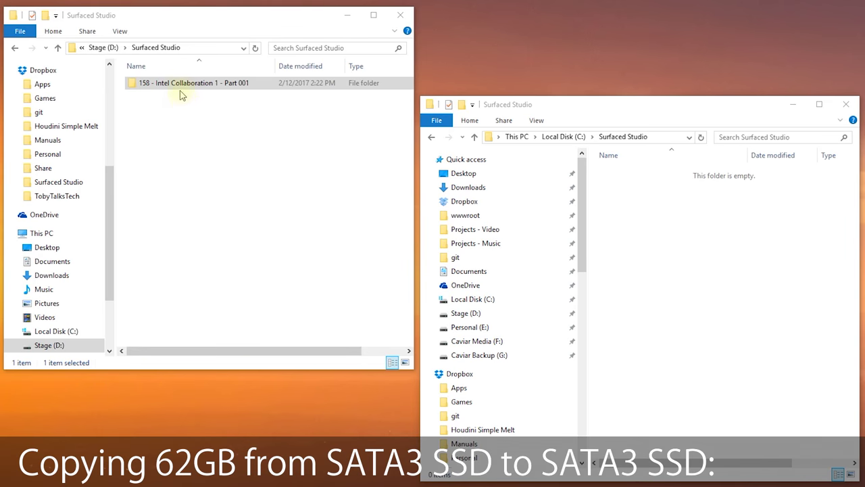
pyautogui.moveTo(180, 95); pyautogui.dragTo(653, 245)
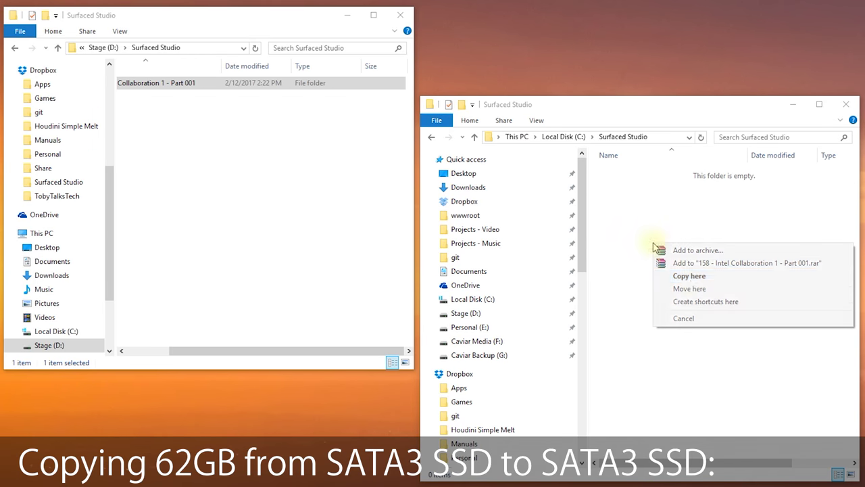
pyautogui.click(689, 278)
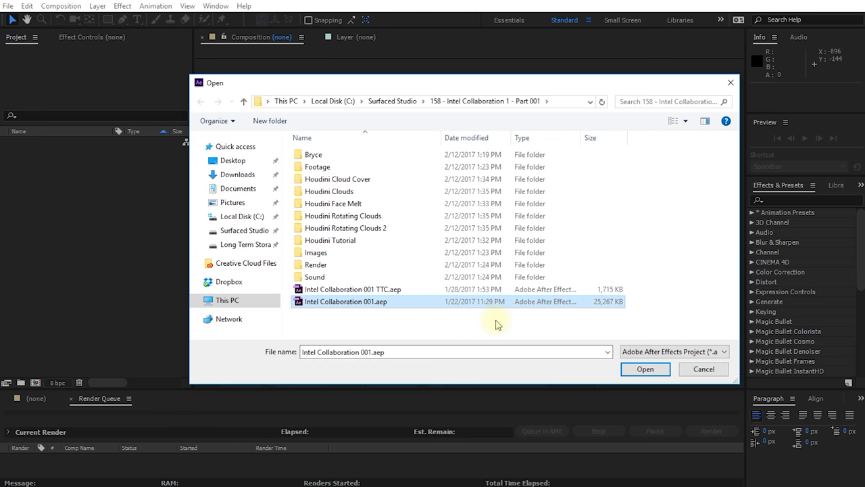
# Step: In After Effects, open the project Intel Collaboration 001.aep from each of the drives being compared and fit its composition to the viewer
pyautogui.click(639, 368)
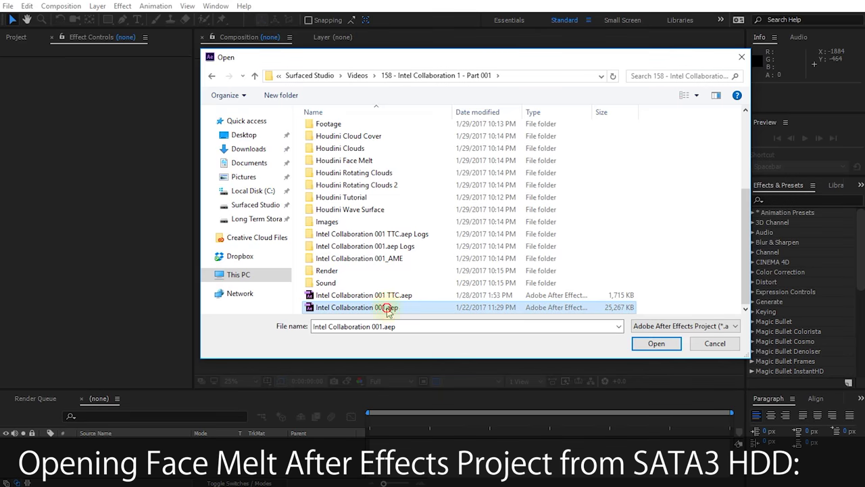
pyautogui.doubleClick(389, 307)
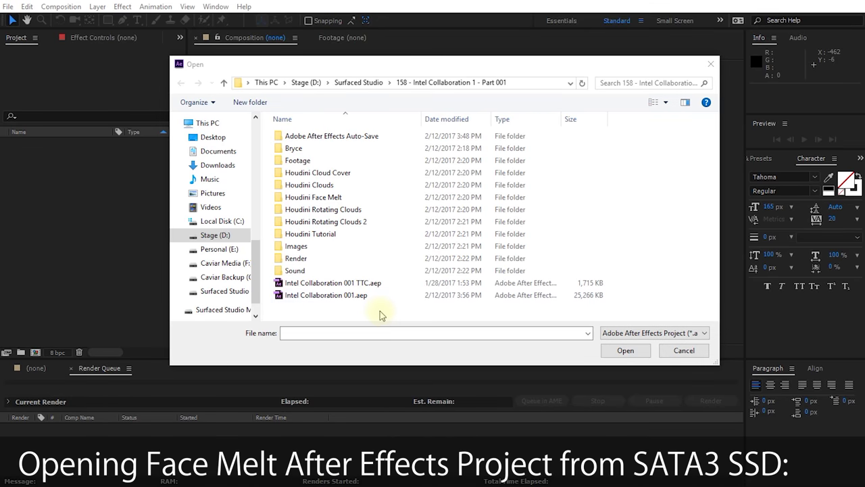
pyautogui.doubleClick(351, 296)
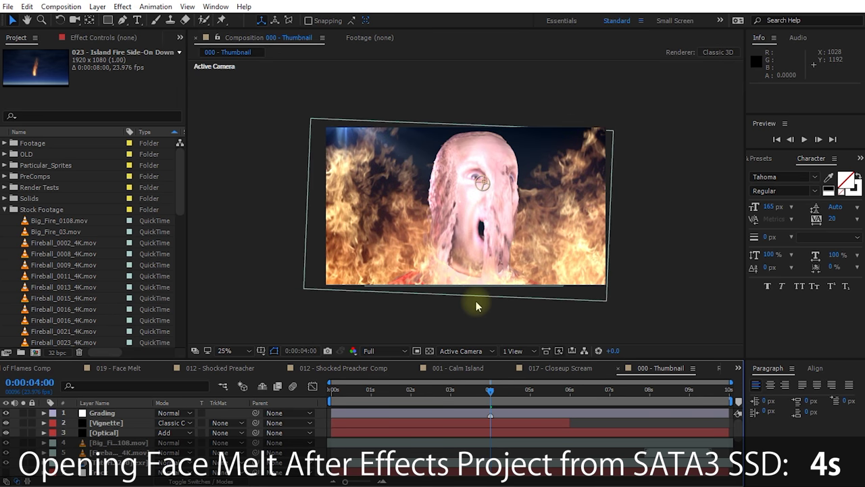
pyautogui.hotkey('alt', '/')
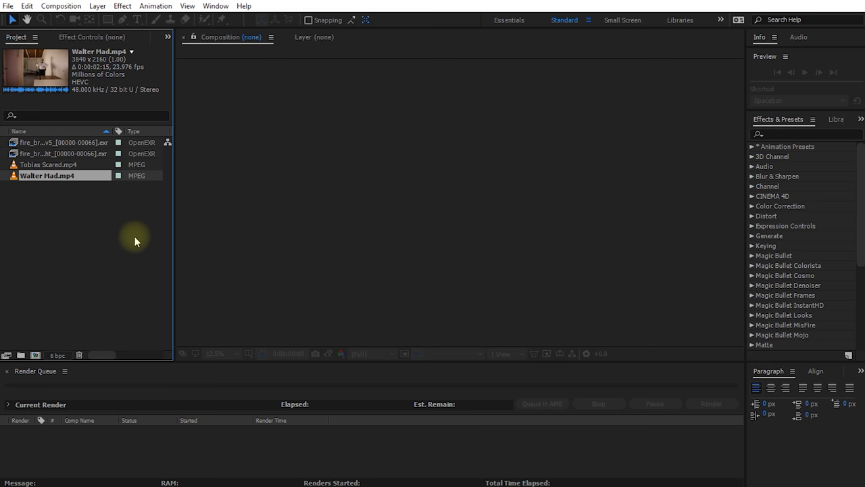
# Step: Create a new composition from Tobias Scared.mp4, scrub through its footage and return to the first frame
pyautogui.click(51, 165)
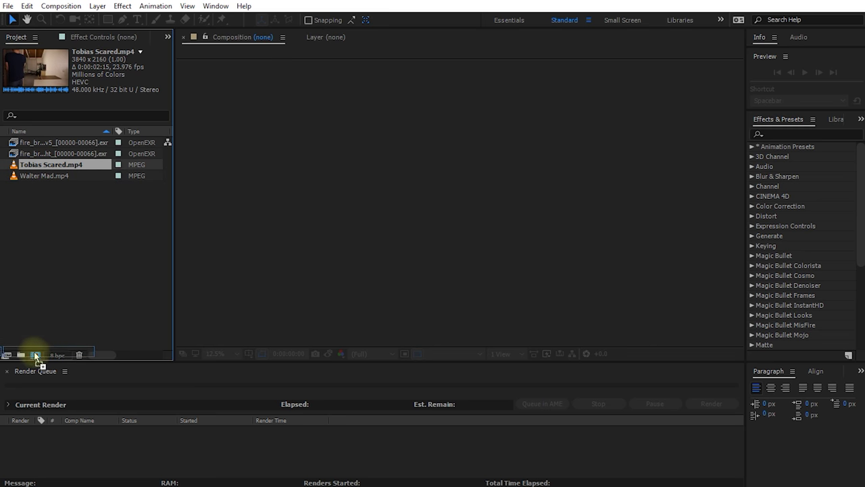
pyautogui.click(35, 356)
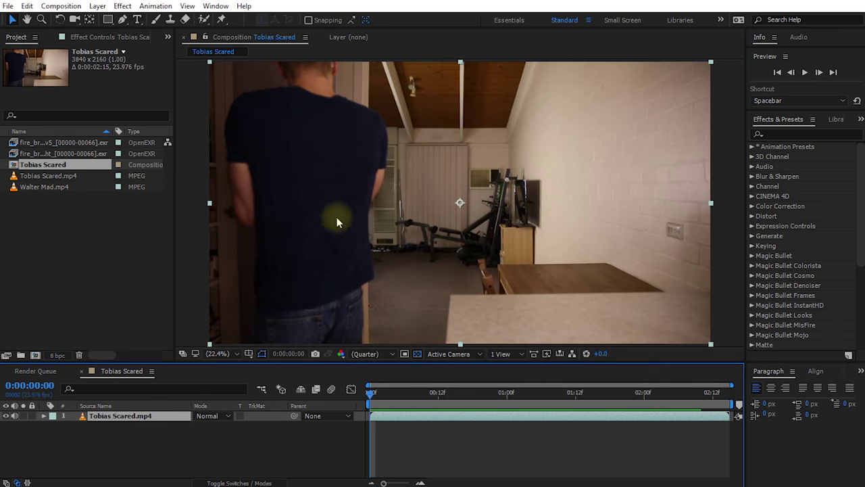
pyautogui.moveTo(372, 392); pyautogui.dragTo(568, 395)
pyautogui.press('space')
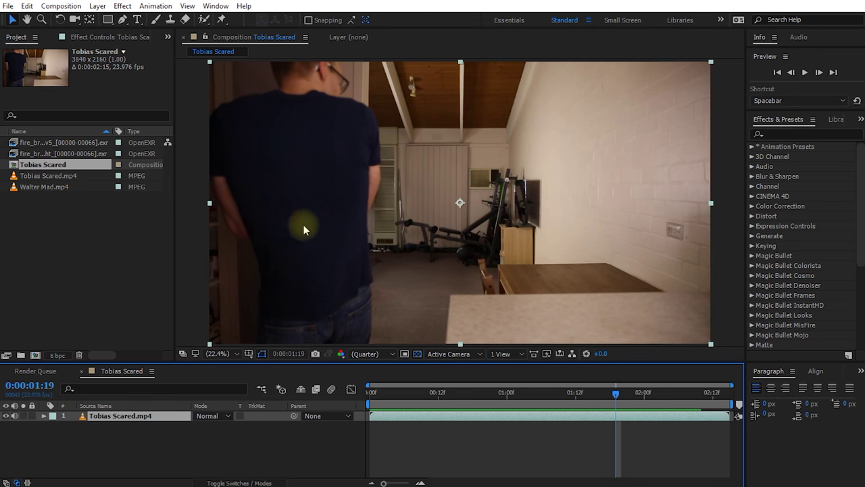
pyautogui.moveTo(619, 394); pyautogui.dragTo(673, 396)
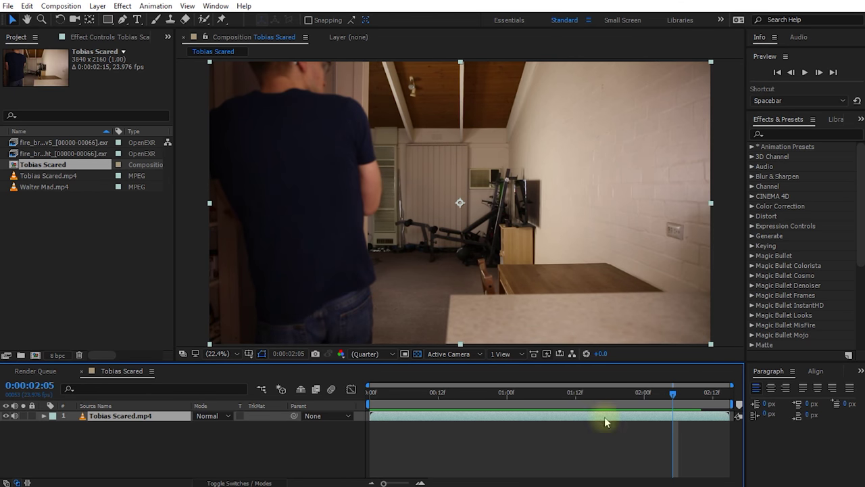
pyautogui.moveTo(680, 401); pyautogui.dragTo(354, 411)
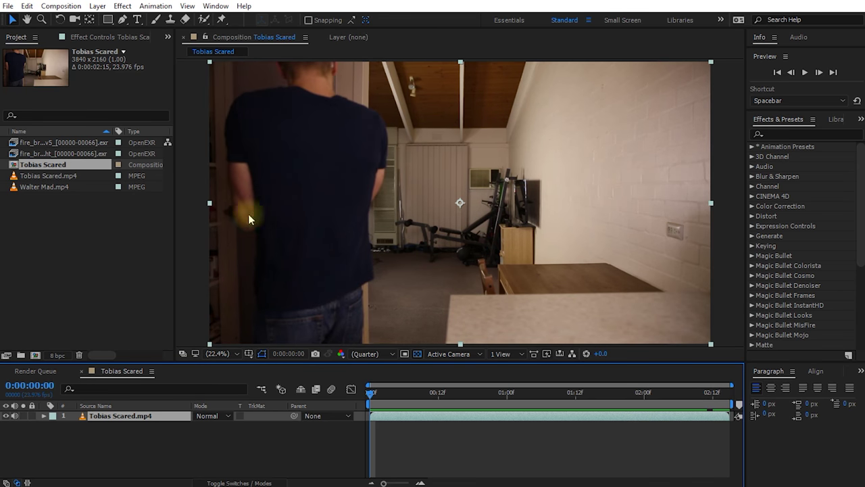
# Step: Add Walter Mad.mp4 above the Tobias Scared.mp4 layer, and compare both clips at 0:00:01:10 by hiding and reshowing the upper layer
pyautogui.moveTo(31, 187); pyautogui.dragTo(125, 417)
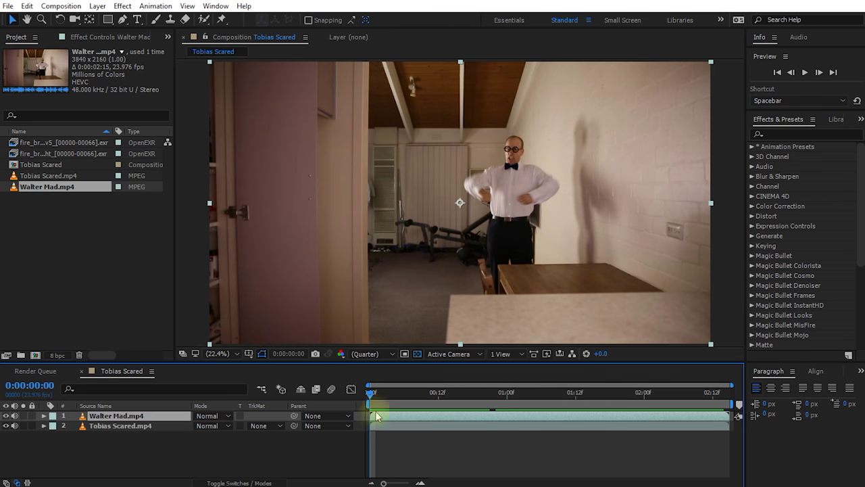
pyautogui.moveTo(370, 393); pyautogui.dragTo(564, 399)
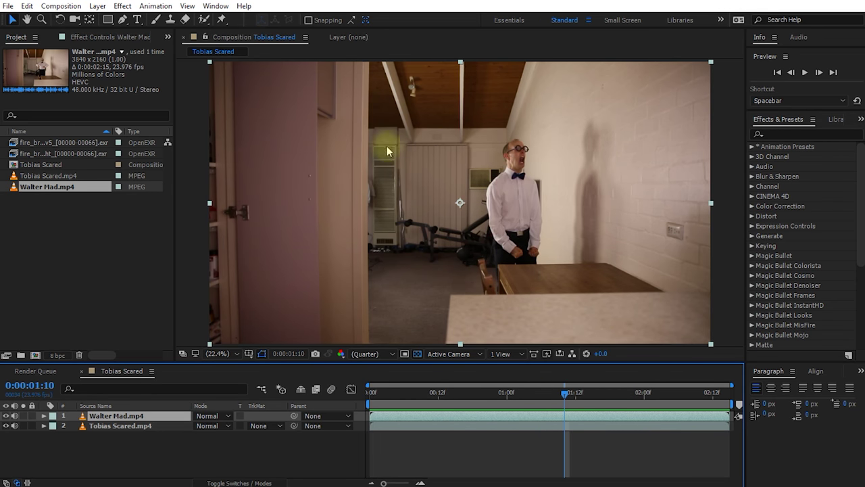
pyautogui.click(6, 415)
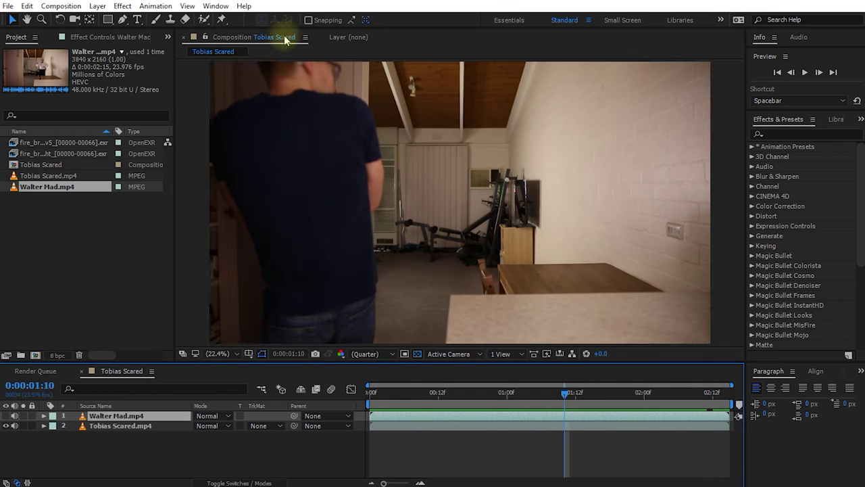
pyautogui.click(6, 416)
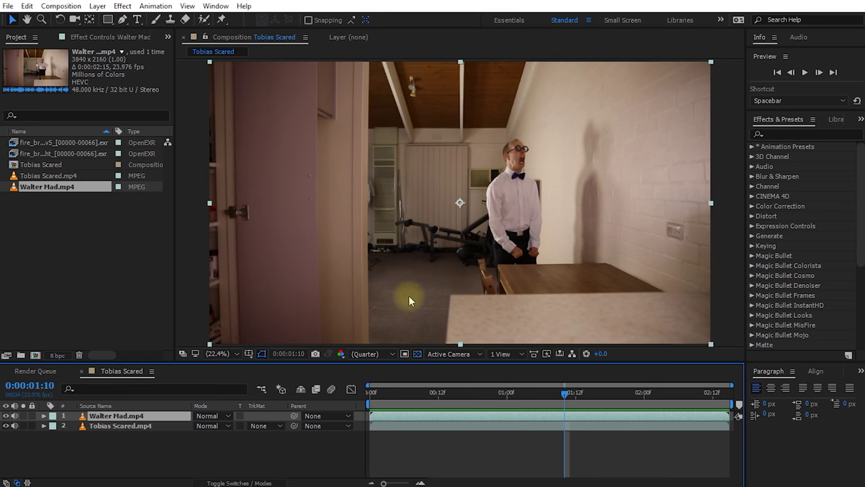
# Step: Draw a rectangular mask on the Walter Mad.mp4 layer around the right half of the frame, and check the combined shot at 0:00:01:06
pyautogui.press(',')
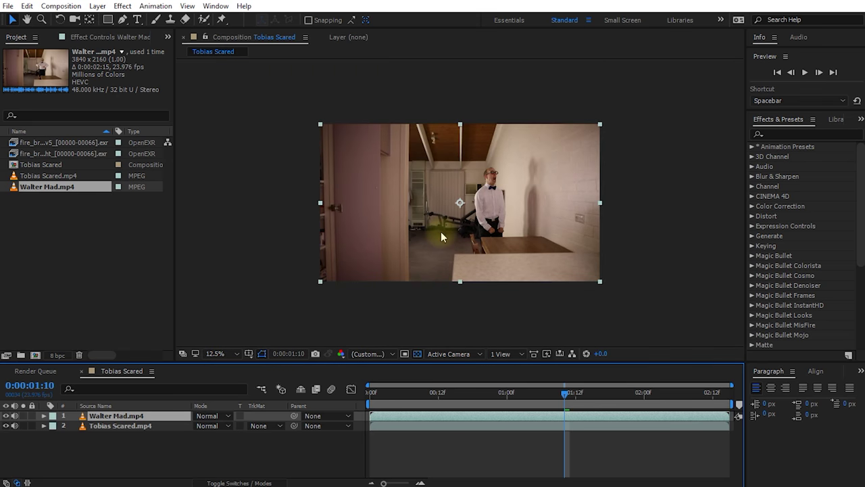
pyautogui.click(108, 19)
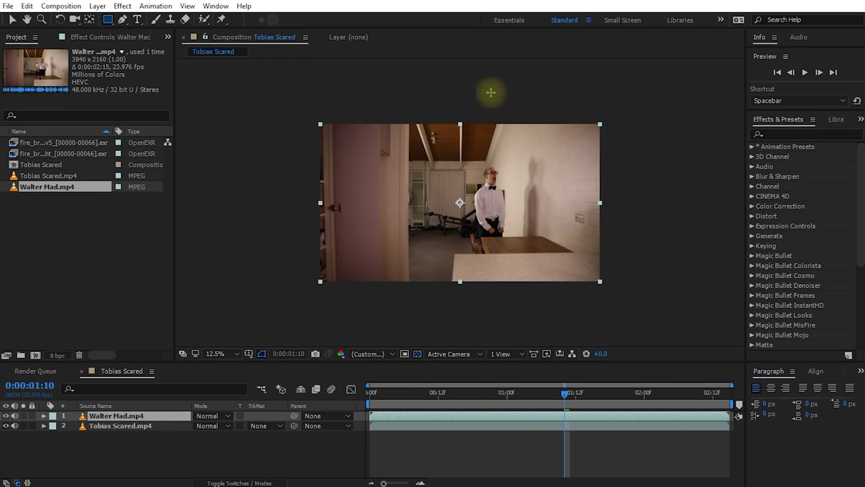
pyautogui.click(96, 415)
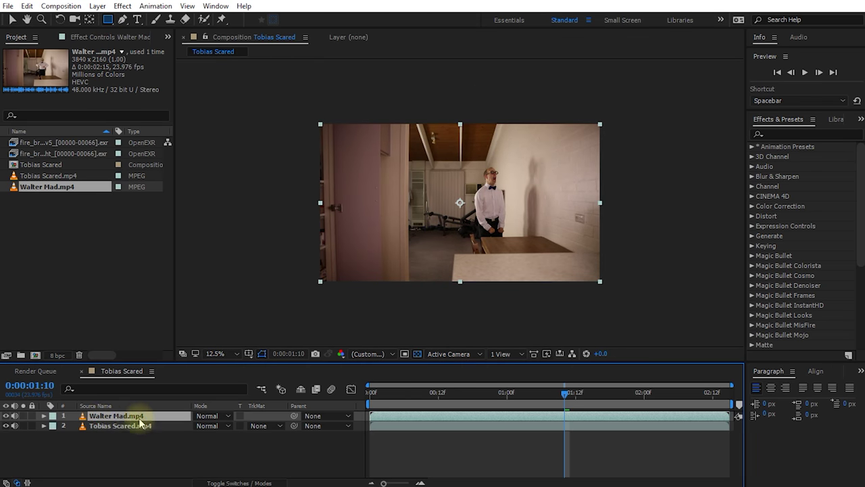
pyautogui.moveTo(635, 91)
pyautogui.mouseDown()
pyautogui.moveTo(556, 300)
pyautogui.moveTo(492, 215)
pyautogui.moveTo(442, 280)
pyautogui.moveTo(450, 297)
pyautogui.mouseUp()
pyautogui.hotkey('alt', '/')
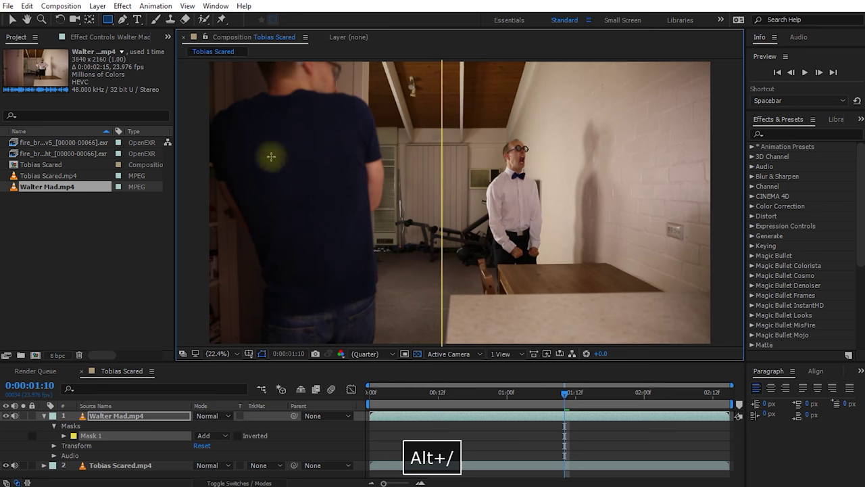
pyautogui.moveTo(565, 393); pyautogui.dragTo(541, 401)
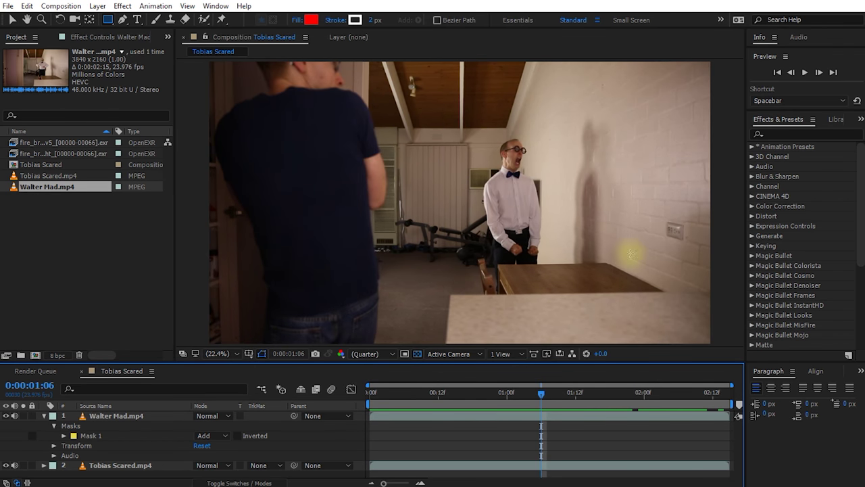
# Step: Widen the project's name column and compare the frame rates of the fire_breath_wide_1_v5 and light sequences with those of the two clips
pyautogui.click(51, 144)
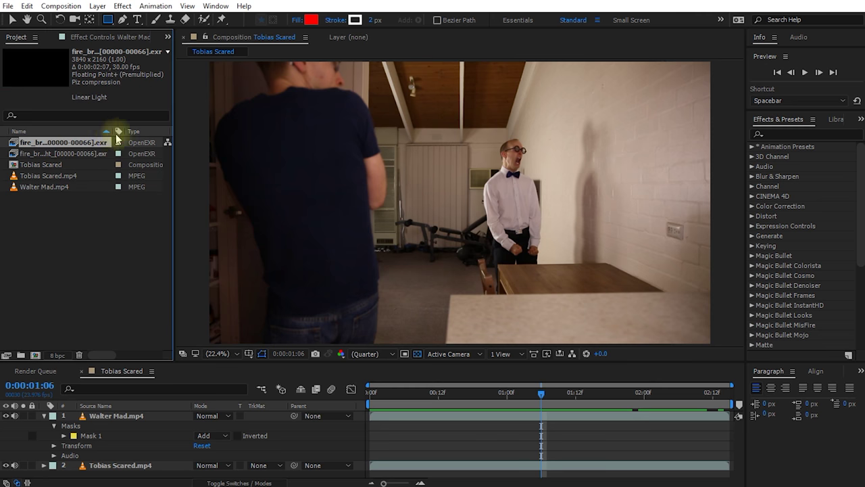
pyautogui.moveTo(109, 131); pyautogui.dragTo(176, 129)
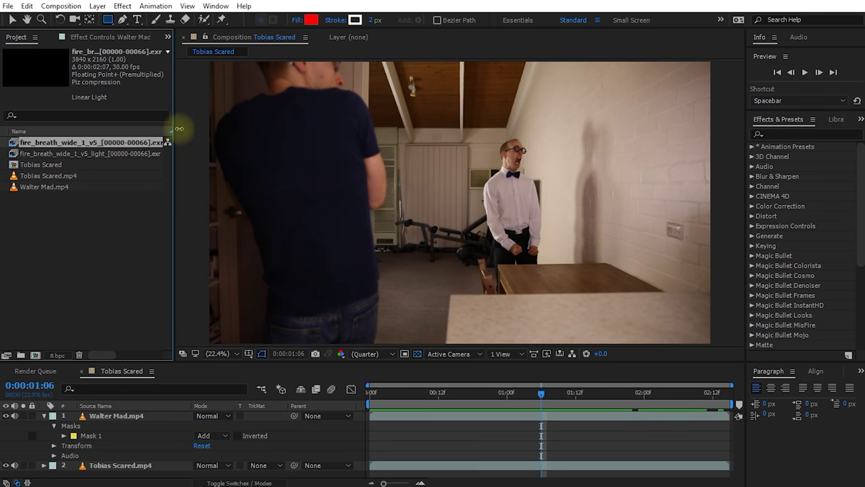
pyautogui.click(53, 154)
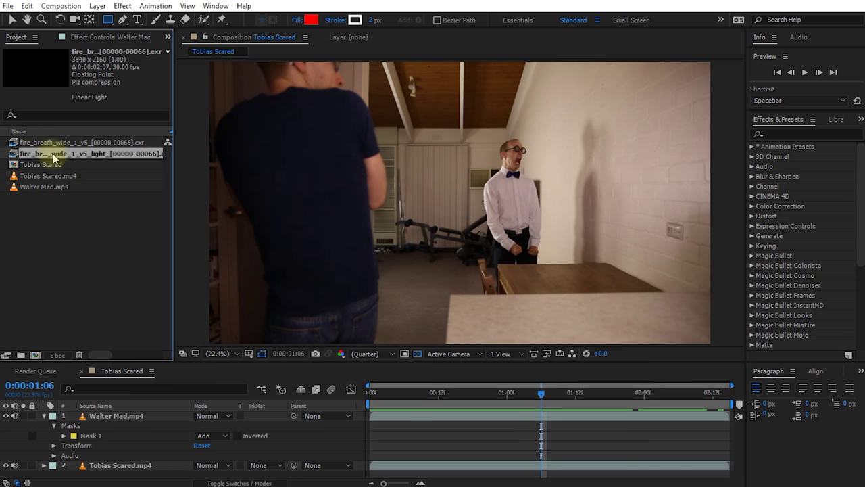
pyautogui.click(86, 143)
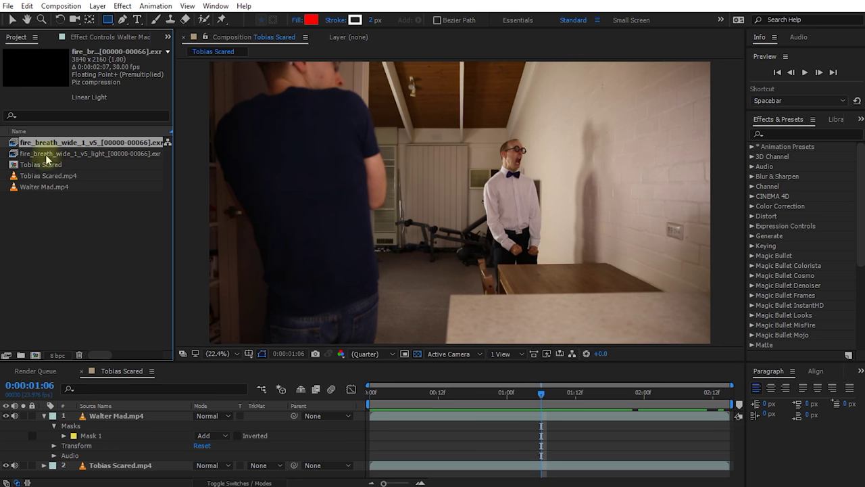
pyautogui.click(41, 192)
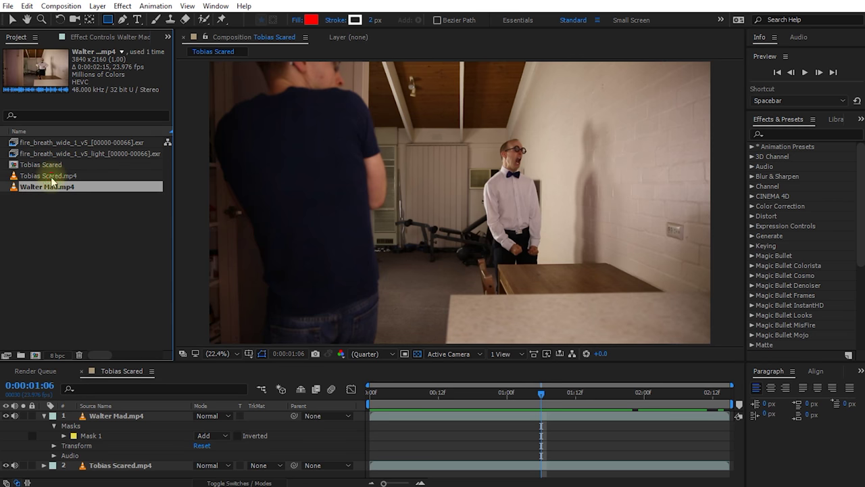
pyautogui.click(60, 175)
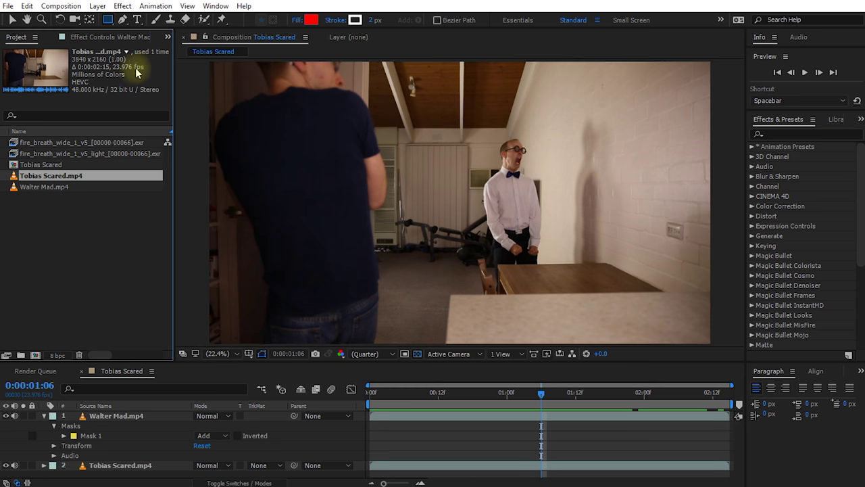
pyautogui.click(66, 144)
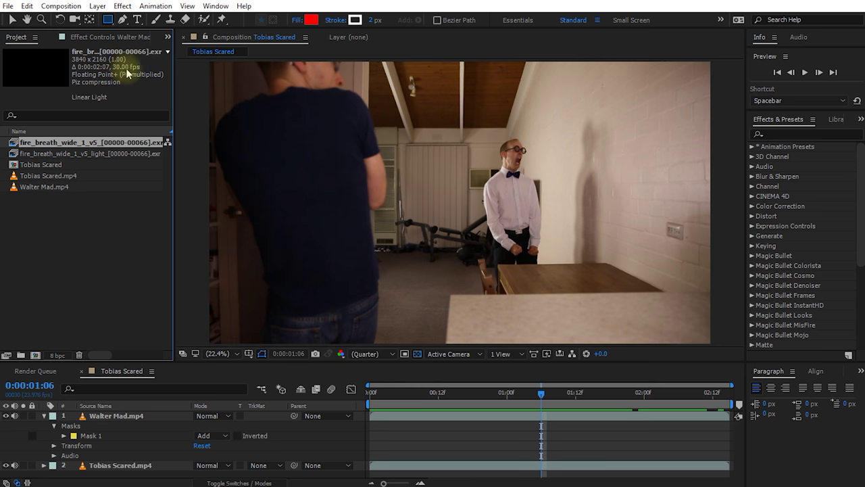
pyautogui.click(105, 155)
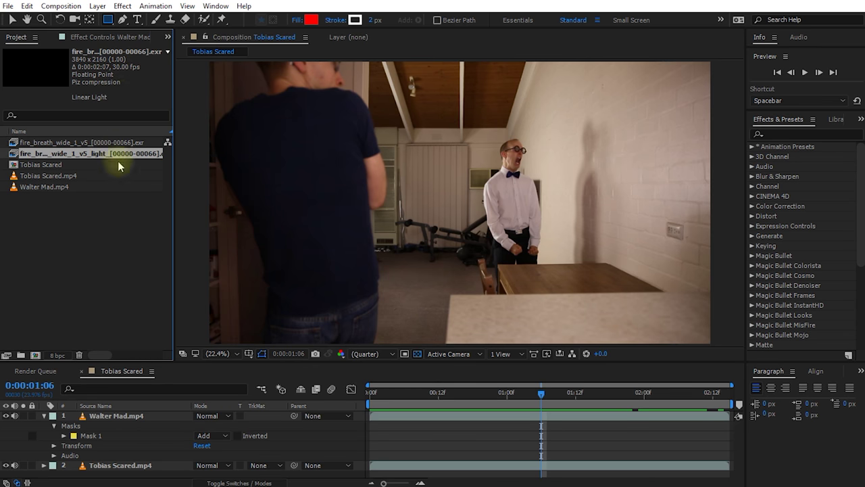
# Step: Set the assumed frame rate of the fire_breath_wide_1_v5 sequence to 23.976 frames per second
pyautogui.click(98, 143)
pyautogui.rightClick(46, 143)
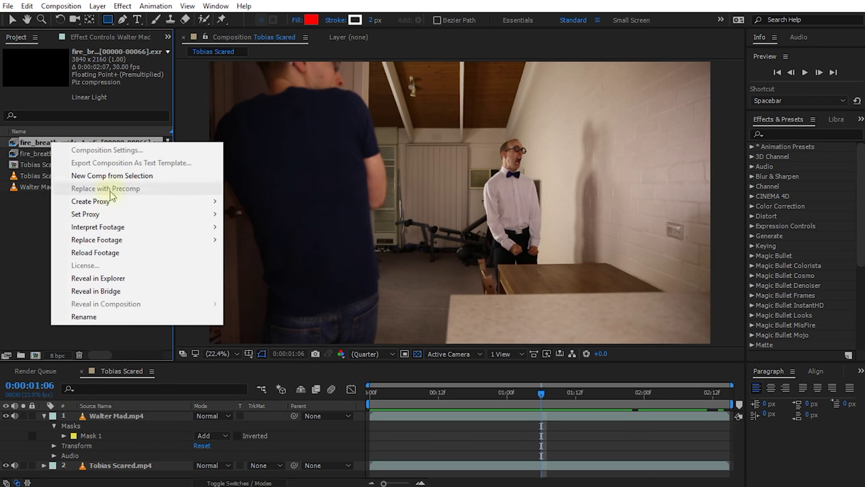
pyautogui.moveTo(110, 228)
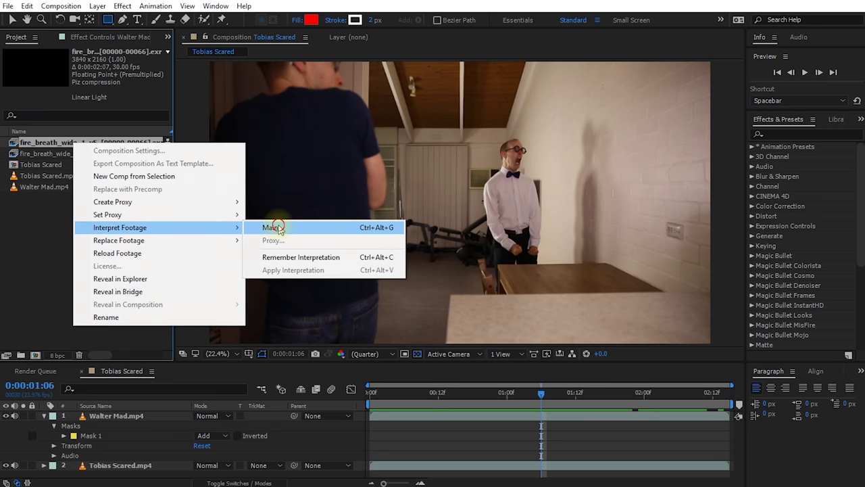
pyautogui.click(259, 227)
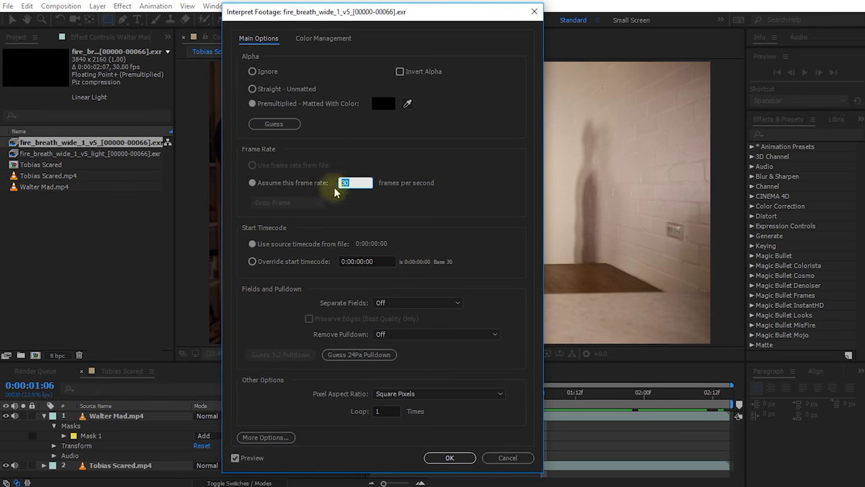
pyautogui.write('23.976')
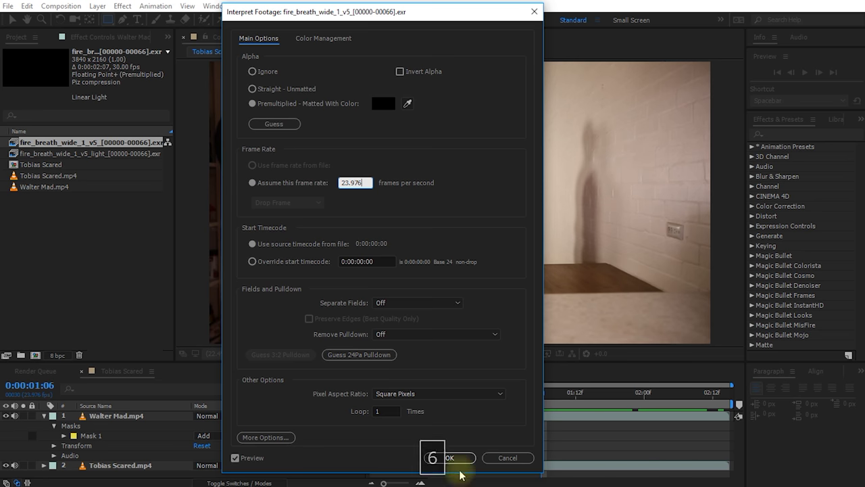
pyautogui.click(448, 458)
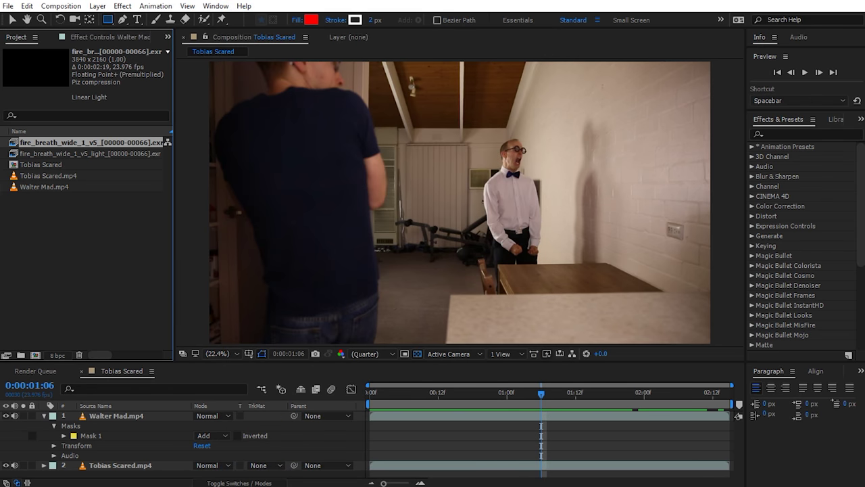
# Step: Set the assumed frame rate of the fire_breath_wide_1_v5_light sequence to 23.976 frames per second
pyautogui.click(99, 157)
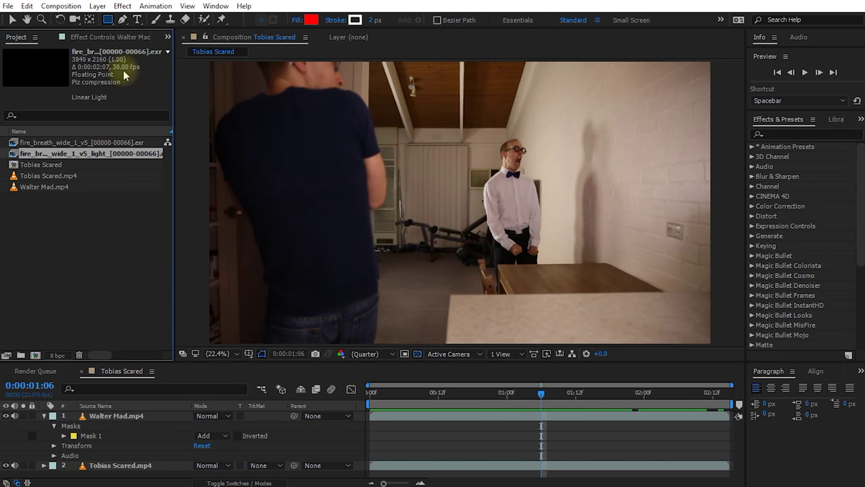
pyautogui.rightClick(101, 156)
pyautogui.moveTo(151, 243)
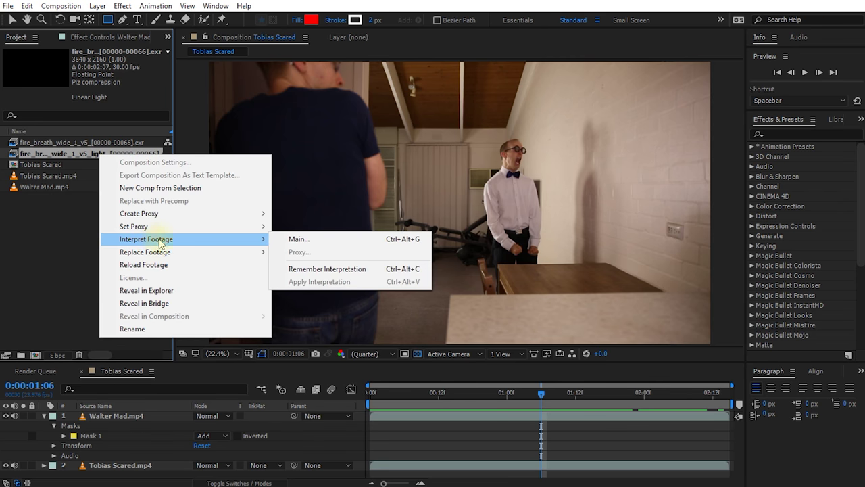
pyautogui.click(298, 240)
pyautogui.write('23.976')
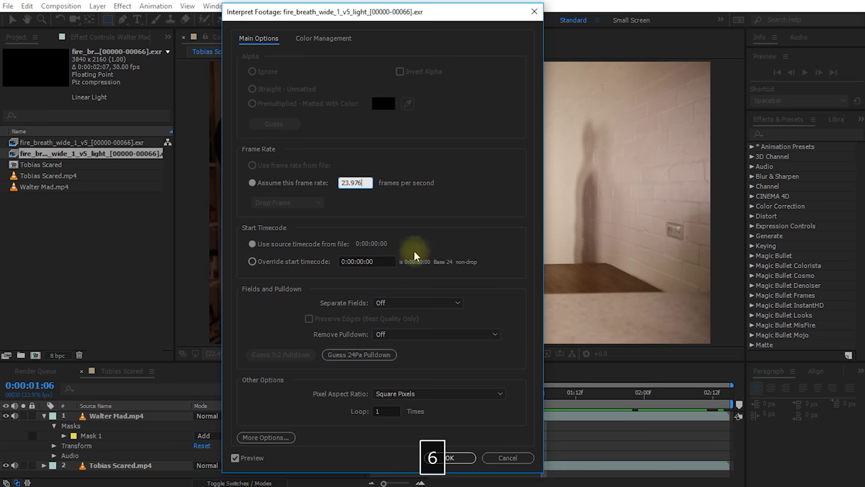
pyautogui.click(449, 458)
# Step: Add the fire_breath_wide_1_v5 sequence above the Walter Mad.mp4 layer and scrub through the fire in the combined shot
pyautogui.click(58, 143)
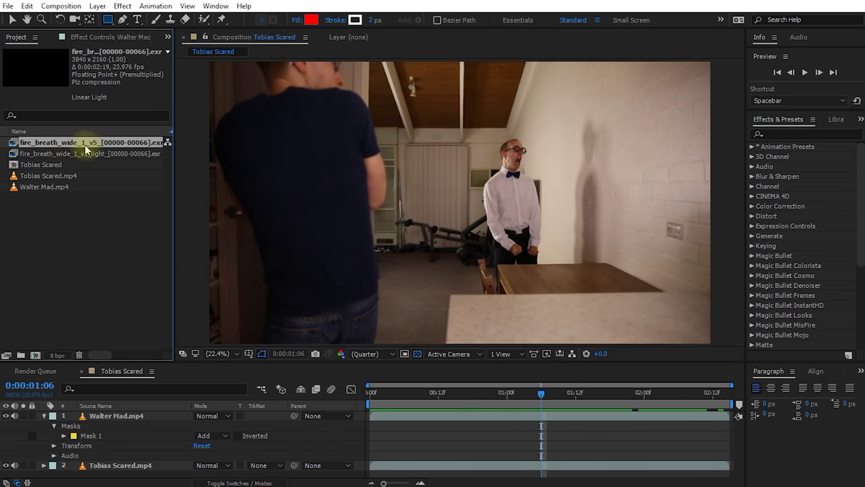
pyautogui.moveTo(93, 146); pyautogui.dragTo(116, 418)
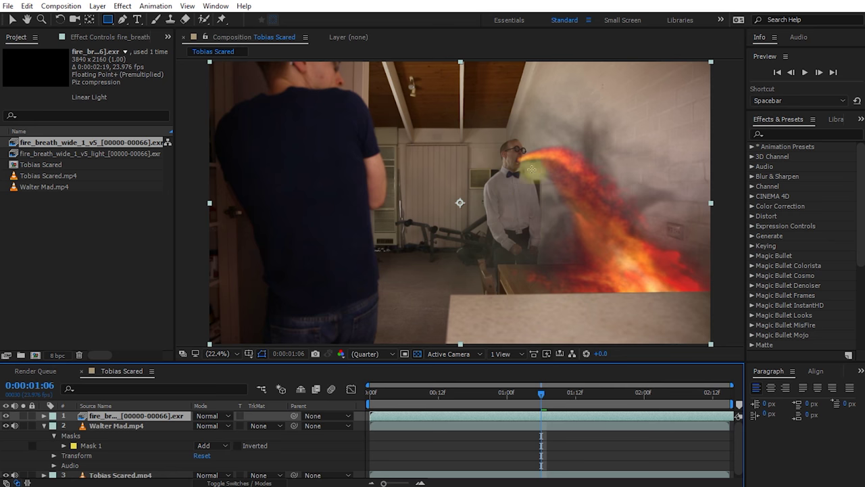
pyautogui.moveTo(553, 393); pyautogui.dragTo(610, 415)
pyautogui.press('pagedown')
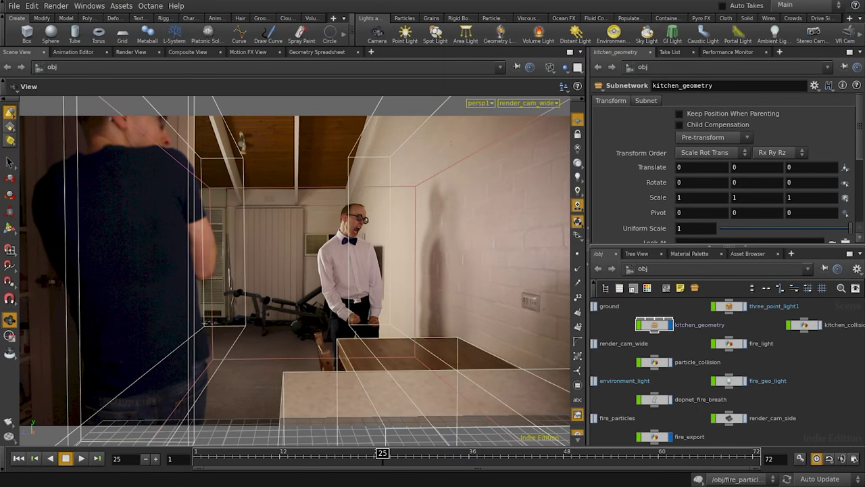
# Step: Go to frame 39, leave the render_cam_wide view, and frame the kitchen_geometry node to inspect the modelled room from several angles
pyautogui.moveTo(807, 368); pyautogui.dragTo(836, 366)
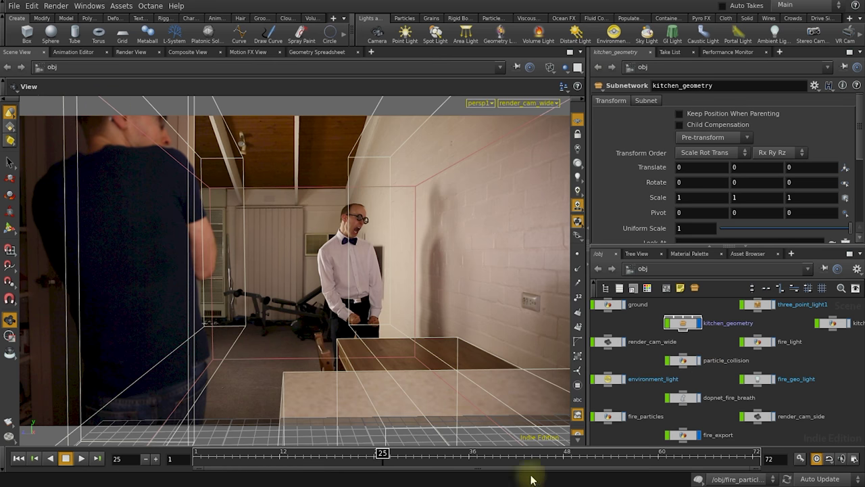
pyautogui.moveTo(381, 453); pyautogui.dragTo(493, 457)
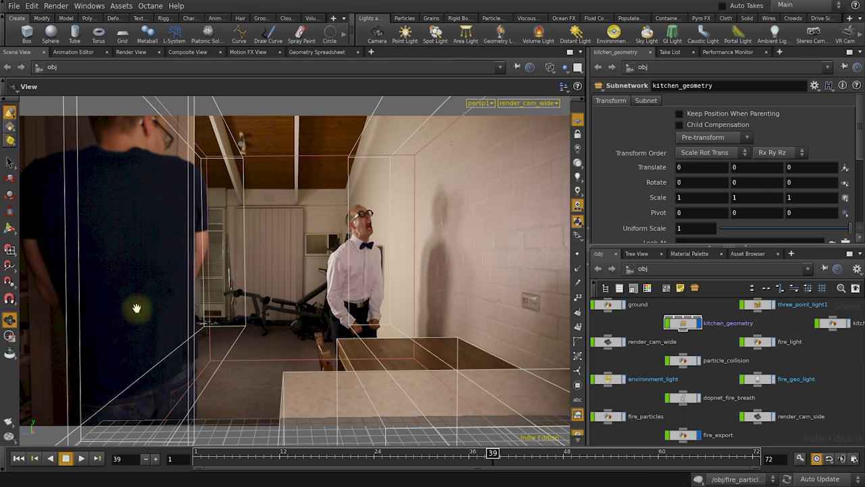
pyautogui.scroll(-3, 330, 323)
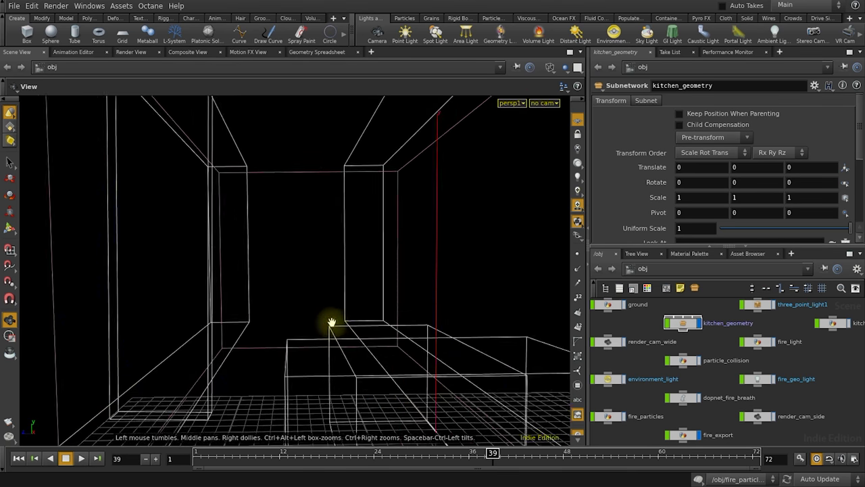
pyautogui.scroll(3, 331, 323)
pyautogui.click(683, 323)
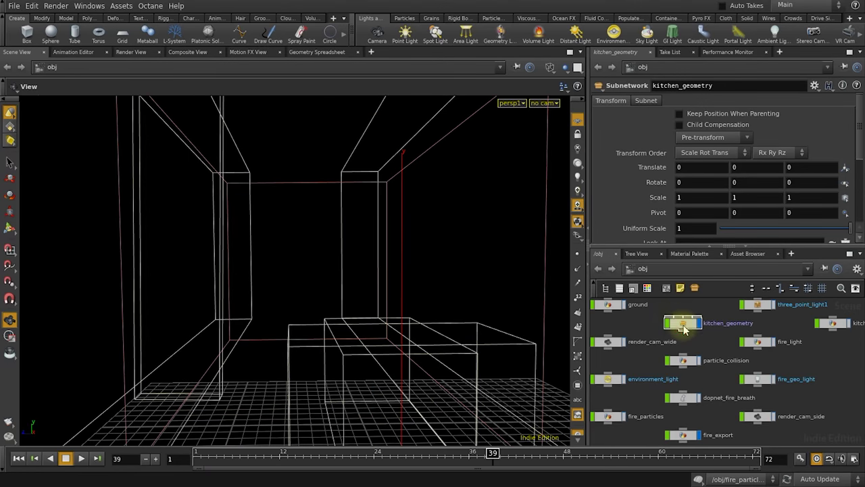
pyautogui.hotkey('space', 'f')
pyautogui.moveTo(301, 298)
pyautogui.mouseDown()
pyautogui.moveTo(288, 303)
pyautogui.moveTo(304, 299)
pyautogui.mouseUp()
pyautogui.scroll(3, 311, 265)
pyautogui.scroll(4, 310, 266)
pyautogui.moveTo(336, 251); pyautogui.dragTo(295, 208)
# Step: Switch the viewport from wireframe to a shaded display and examine the fire hitting the kitchen geometry at frames 52 and 57
pyautogui.click(561, 69)
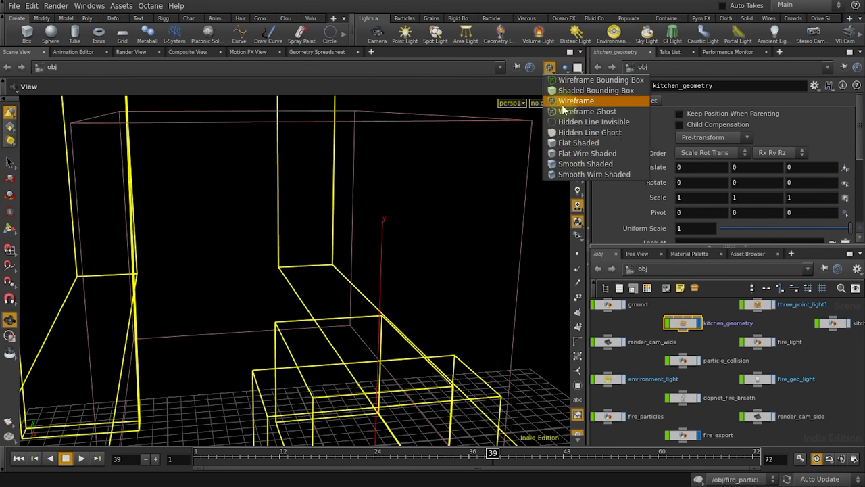
pyautogui.click(557, 148)
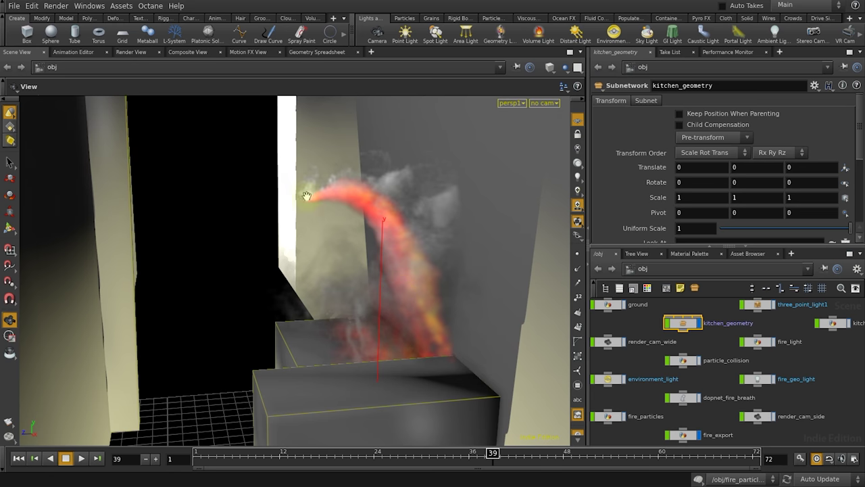
pyautogui.moveTo(548, 458); pyautogui.dragTo(595, 458)
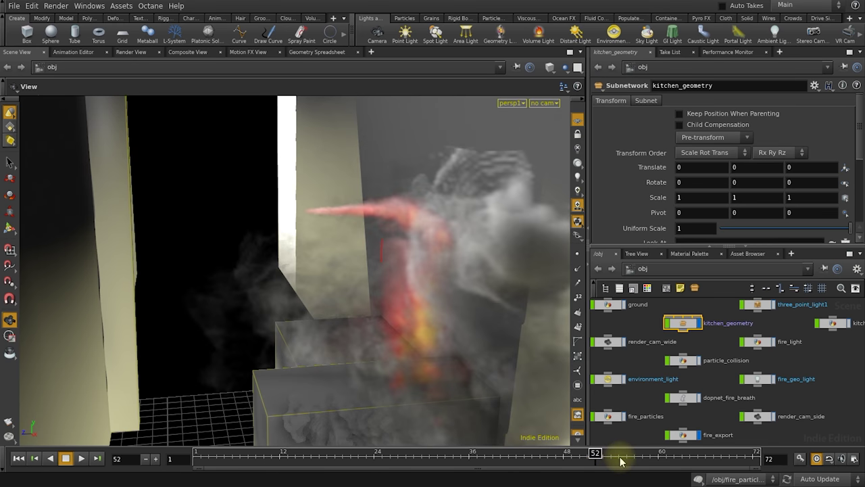
pyautogui.moveTo(635, 454); pyautogui.dragTo(635, 455)
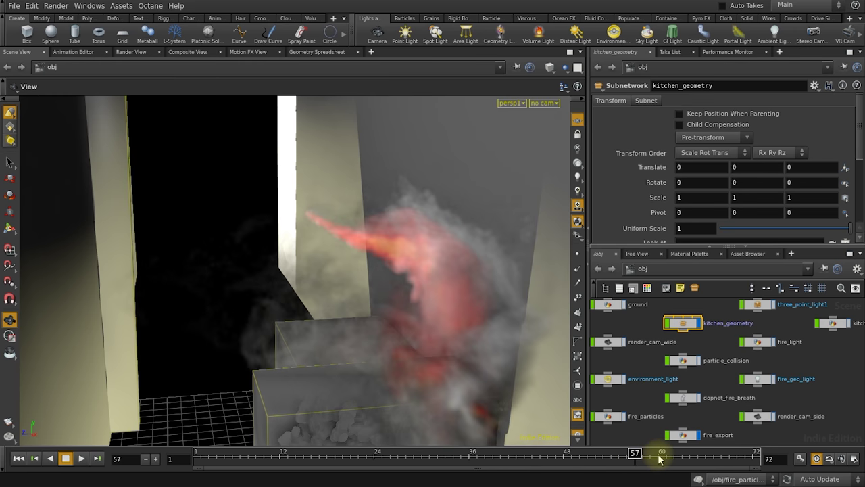
pyautogui.click(657, 454)
pyautogui.moveTo(433, 235); pyautogui.dragTo(332, 253)
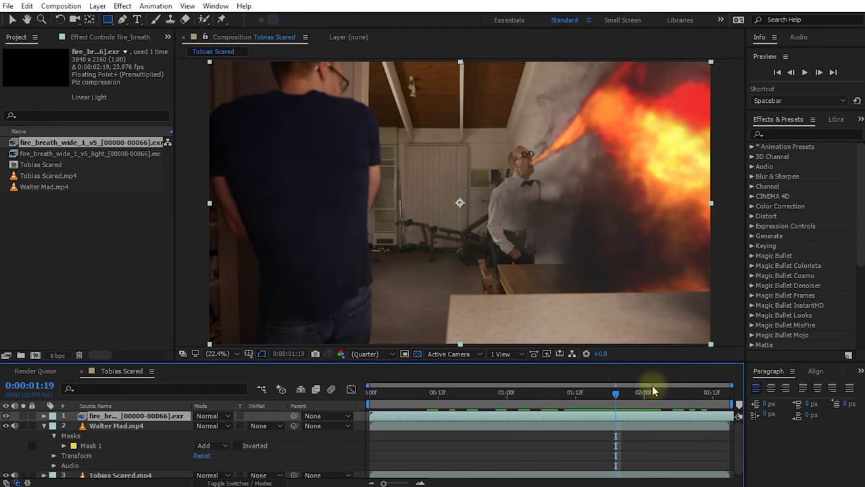
# Step: Solo the fire layer, turn off the transparency grid, examine the fire against black at 0:00:01:08 and 0:00:01:16, and unsolo it
pyautogui.moveTo(615, 396); pyautogui.dragTo(593, 396)
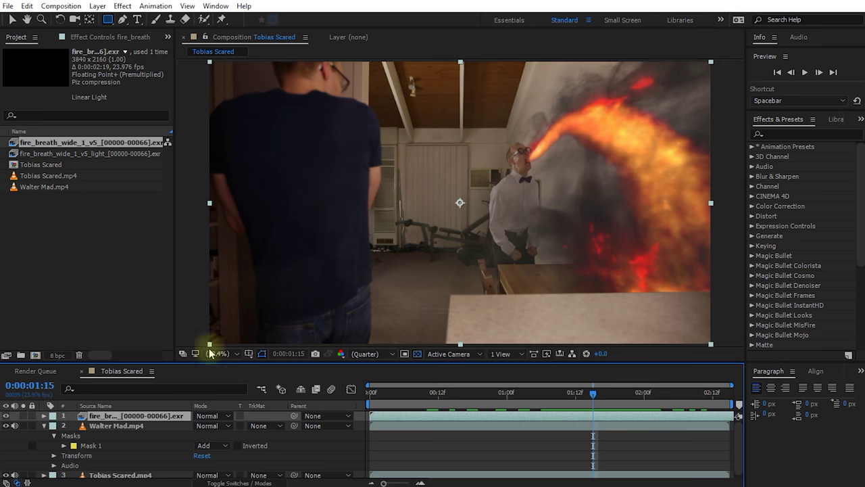
pyautogui.click(24, 416)
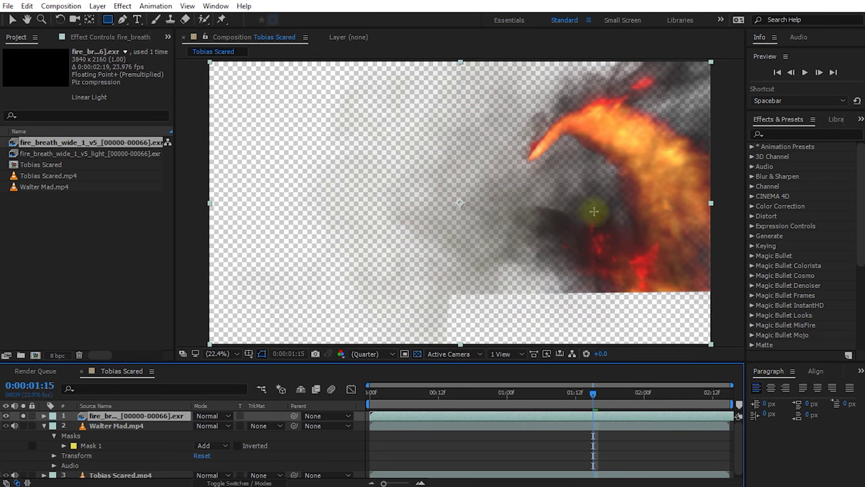
pyautogui.click(417, 354)
pyautogui.moveTo(593, 393); pyautogui.dragTo(553, 396)
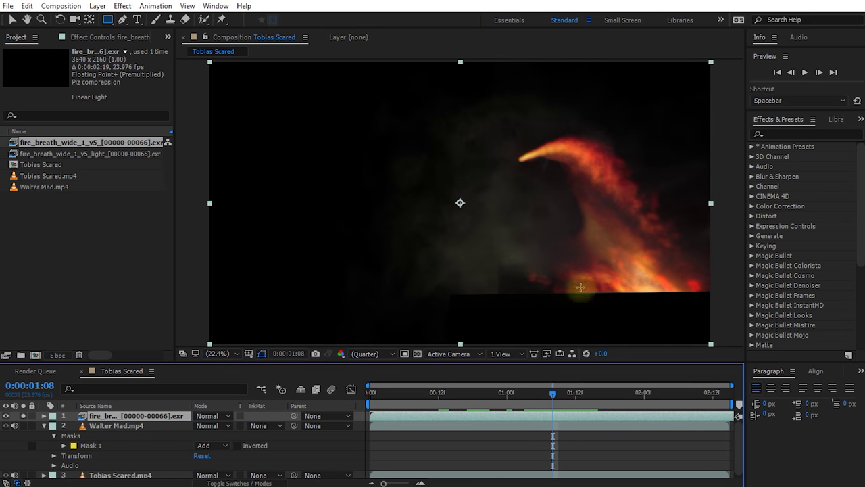
pyautogui.moveTo(581, 393); pyautogui.dragTo(598, 401)
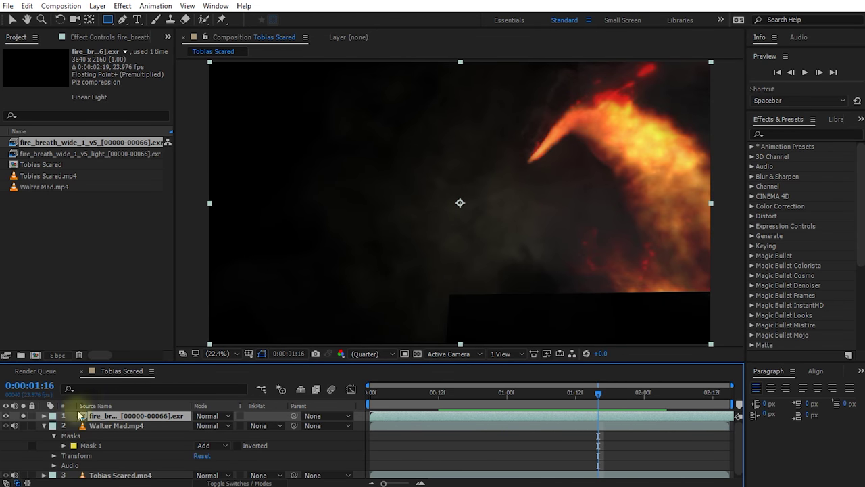
pyautogui.click(23, 416)
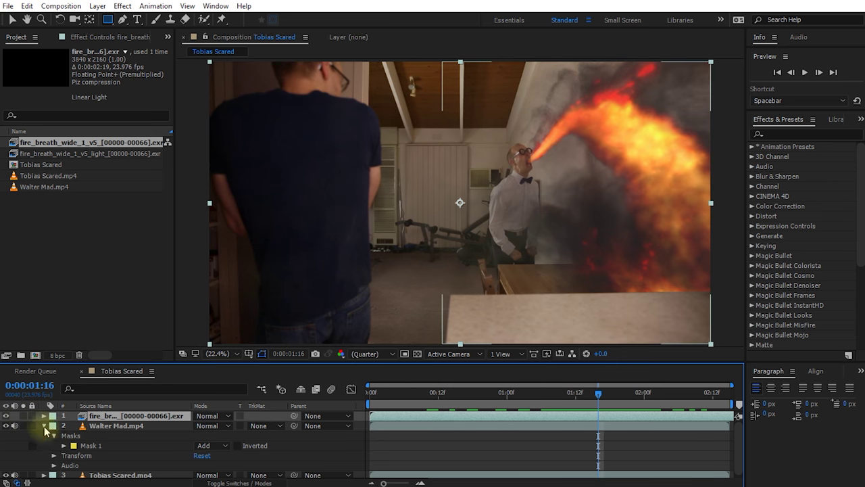
# Step: Collapse the Walter Mad.mp4 layer's properties and compare the composited fire at 0:00:01:11 and 0:00:01:16
pyautogui.click(44, 425)
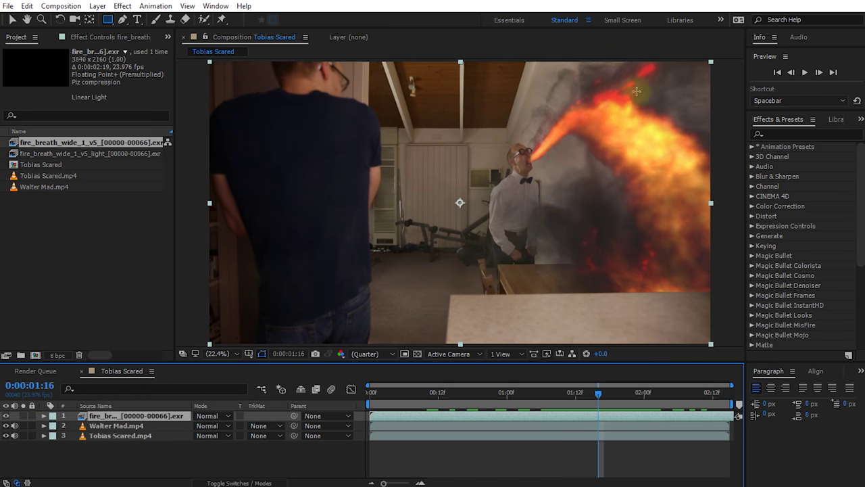
pyautogui.moveTo(596, 397); pyautogui.dragTo(571, 401)
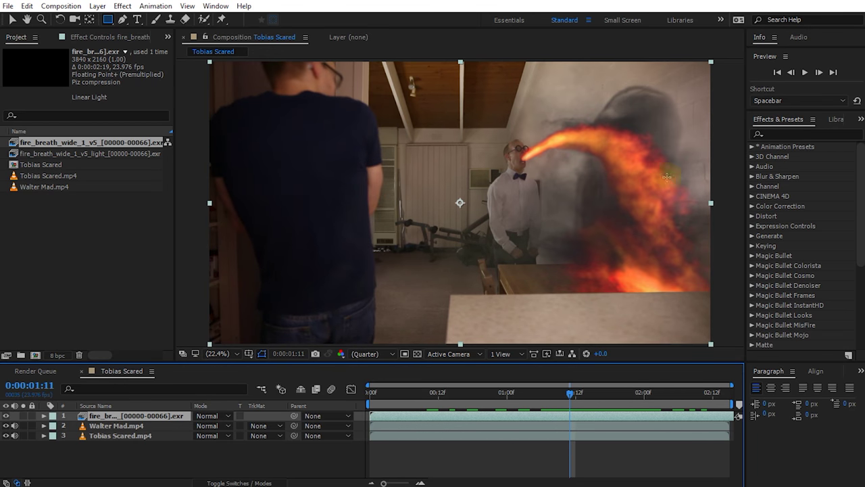
pyautogui.moveTo(572, 391); pyautogui.dragTo(598, 392)
# Step: Apply Hue/Saturation to the fire layer, set Master Saturation to -15, and check the fire at 0:00:01:20
pyautogui.click(779, 131)
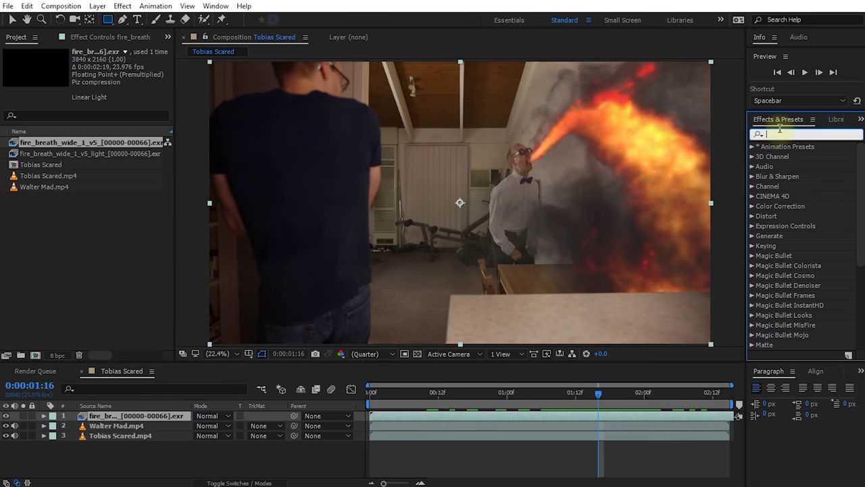
pyautogui.write('hue')
pyautogui.doubleClick(809, 196)
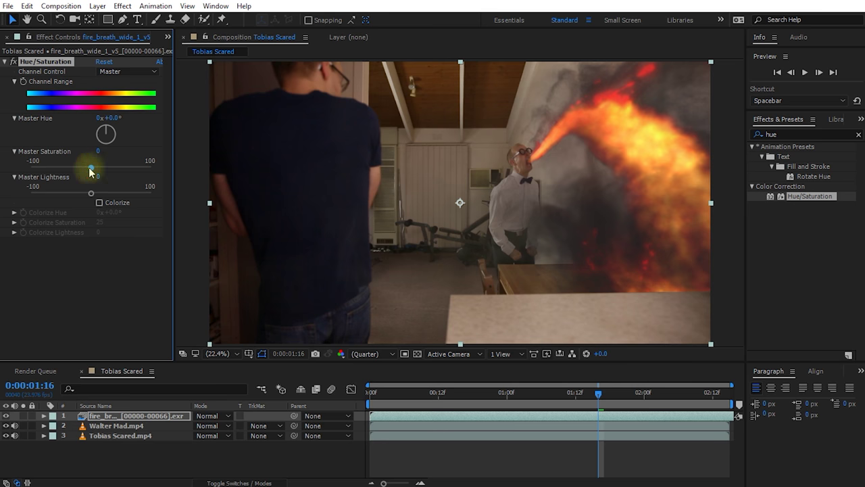
pyautogui.moveTo(92, 173); pyautogui.dragTo(83, 172)
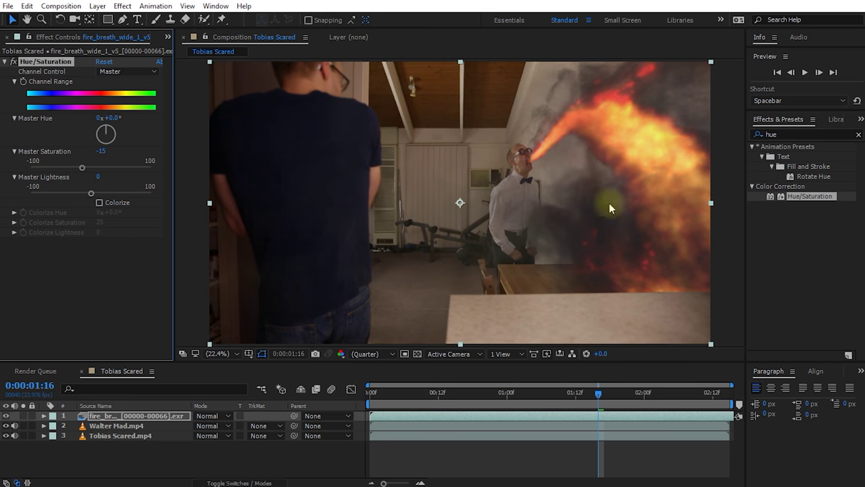
pyautogui.moveTo(607, 393); pyautogui.dragTo(625, 394)
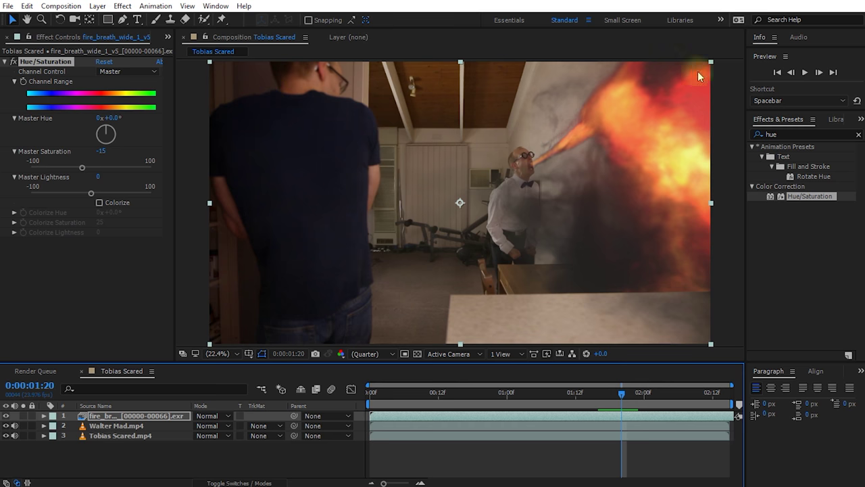
# Step: Set the Hue/Saturation effect's Reds channel saturation to -13 and check the fire at 0:00:01:19
pyautogui.click(37, 62)
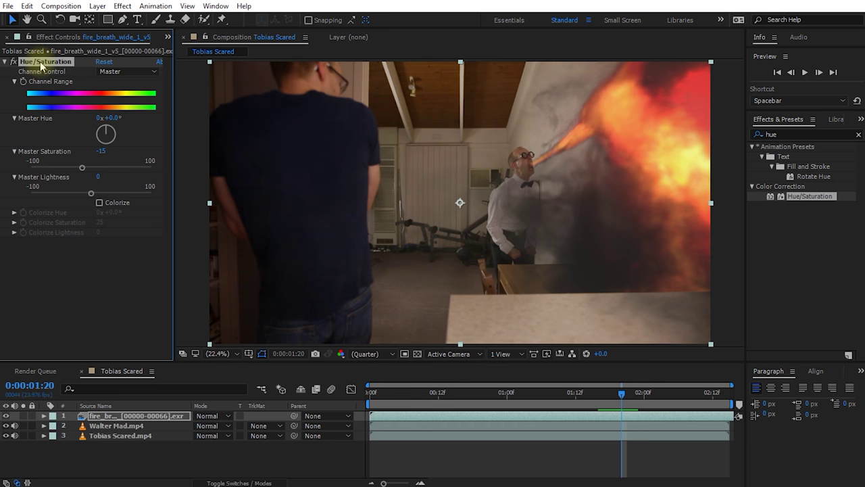
pyautogui.click(121, 71)
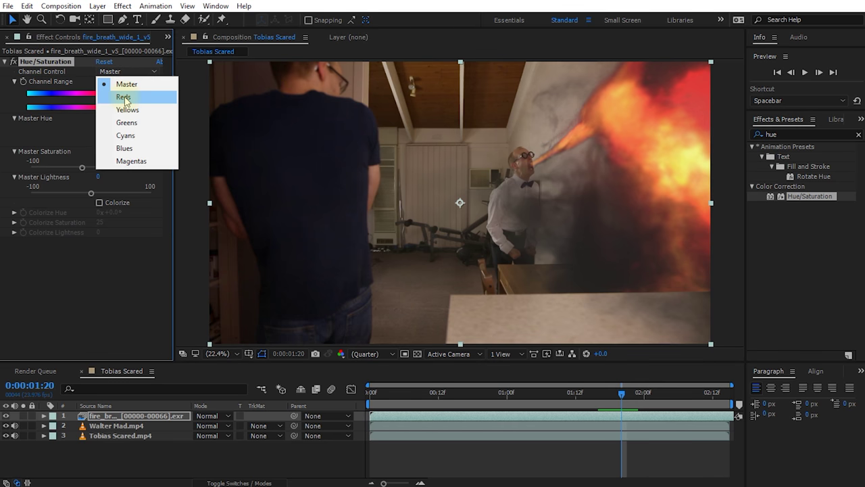
pyautogui.click(124, 98)
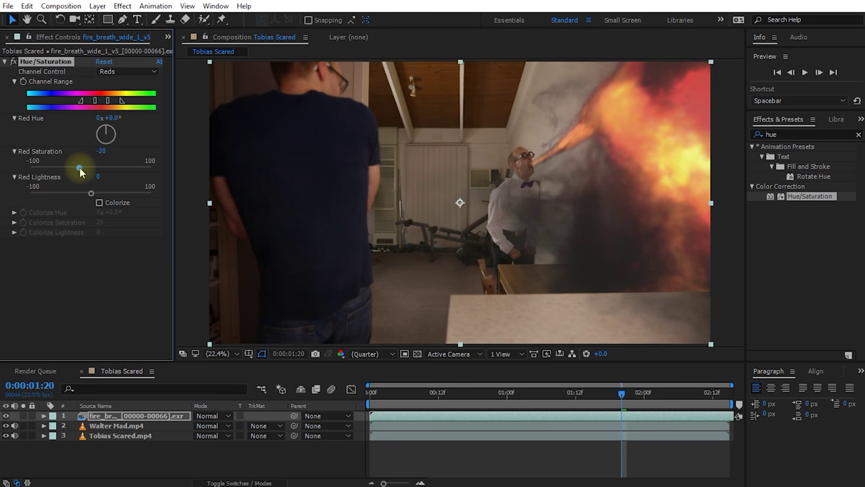
pyautogui.moveTo(82, 168); pyautogui.dragTo(84, 168)
pyautogui.moveTo(616, 404)
pyautogui.mouseDown()
pyautogui.moveTo(572, 399)
pyautogui.moveTo(615, 396)
pyautogui.mouseUp()
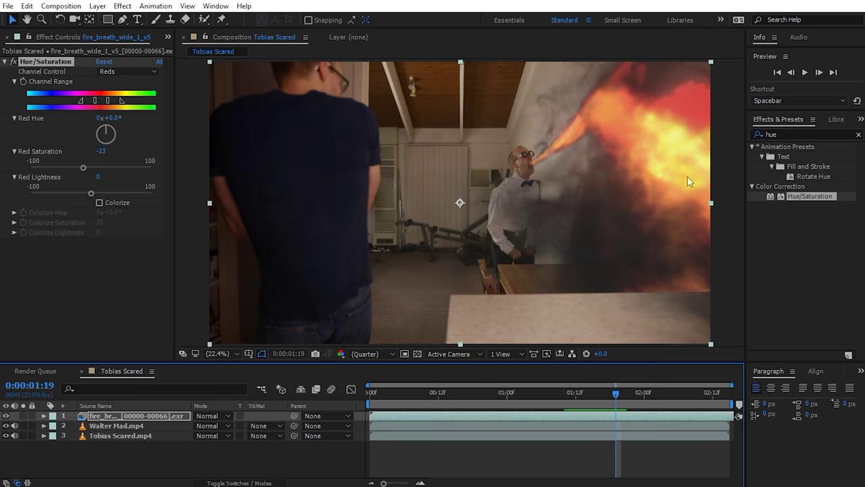
# Step: Apply VC Color Vibrance to the fire layer and set its color to a pale yellow
pyautogui.click(811, 134)
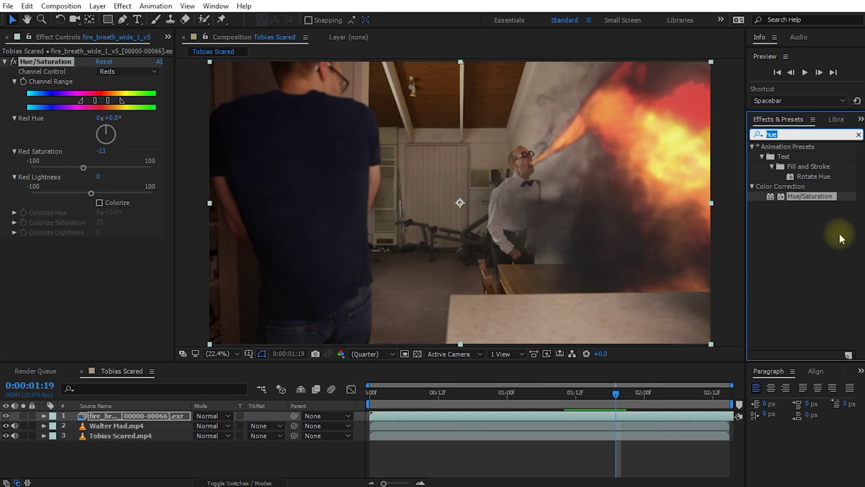
pyautogui.write('vc')
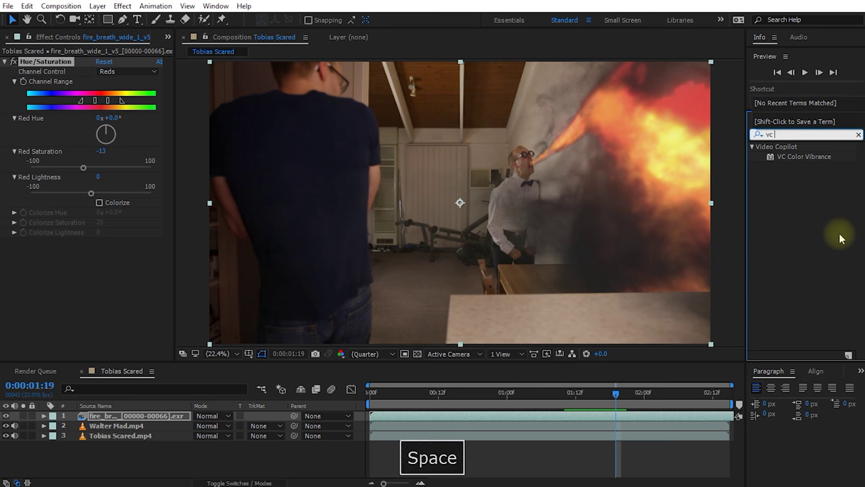
pyautogui.press('Return')
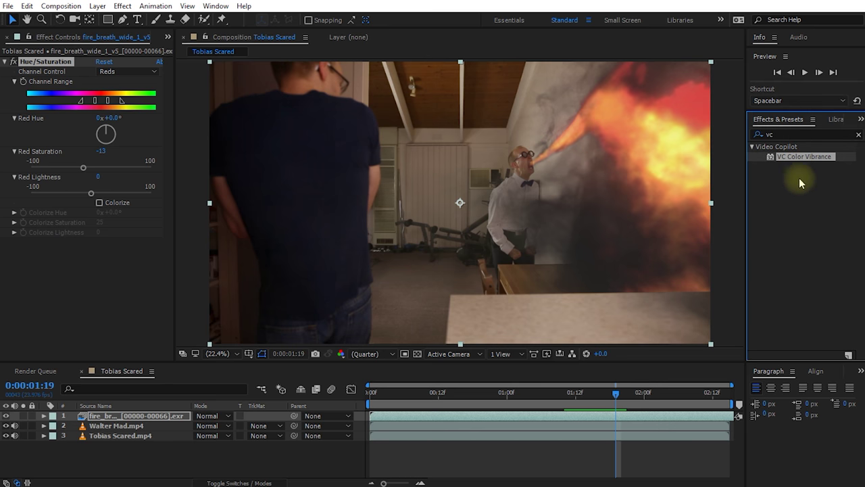
pyautogui.moveTo(791, 159); pyautogui.dragTo(74, 275)
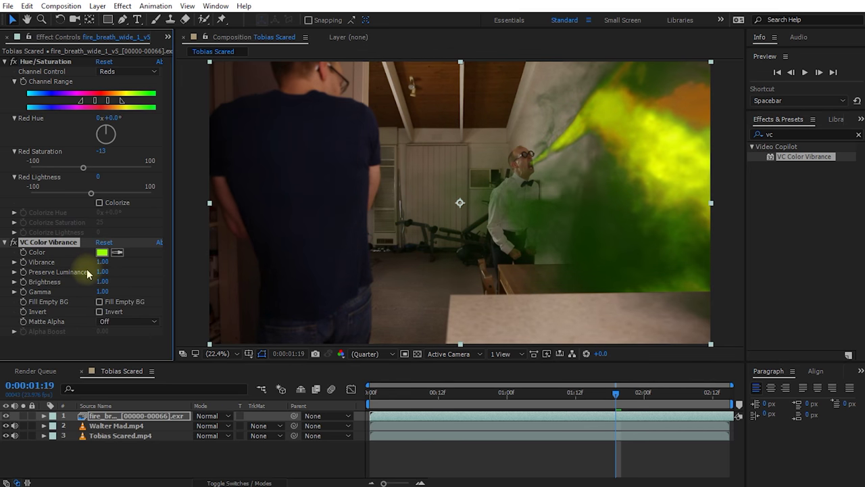
pyautogui.click(102, 252)
pyautogui.click(40, 284)
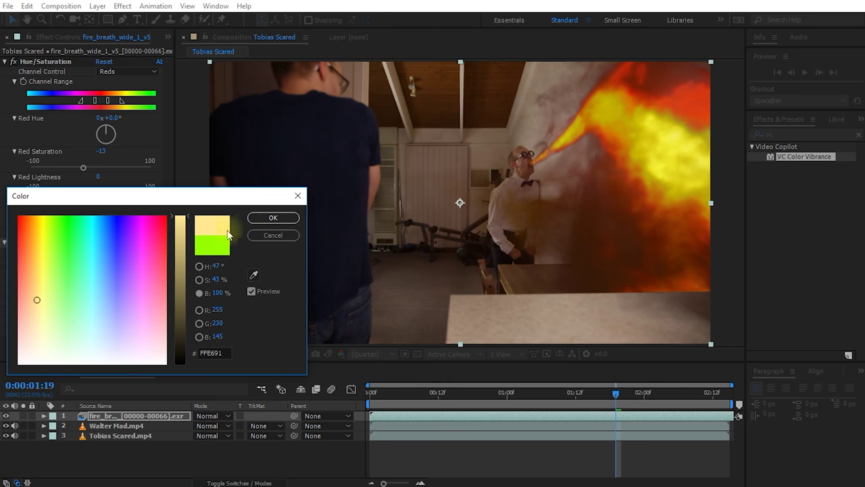
pyautogui.moveTo(213, 197); pyautogui.dragTo(237, 188)
pyautogui.click(299, 209)
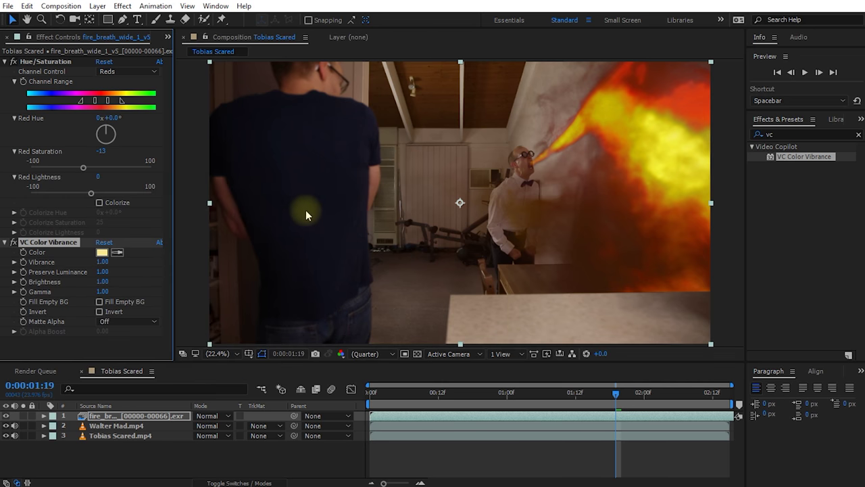
# Step: Set VC Color Vibrance's Vibrance to 0.08, Preserve Luminance to 0.01 and Brightness to 1.18, and compare the fire with and without the effect
pyautogui.moveTo(105, 263); pyautogui.dragTo(63, 268)
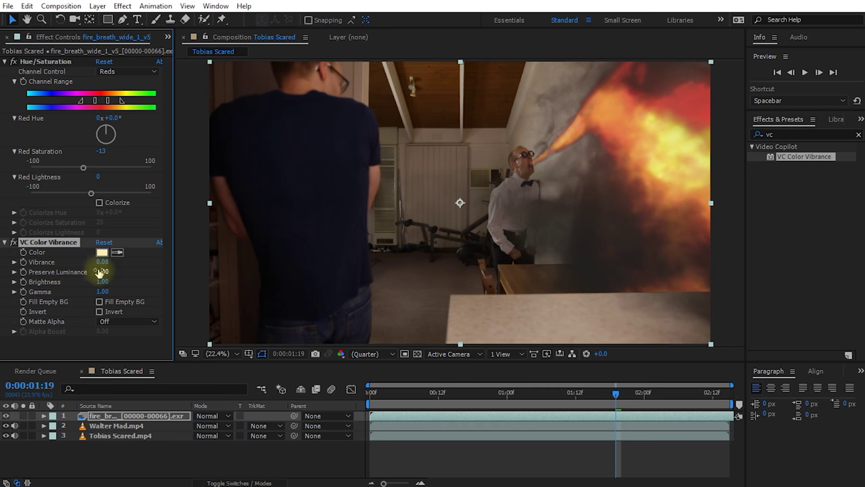
pyautogui.moveTo(102, 271); pyautogui.dragTo(14, 280)
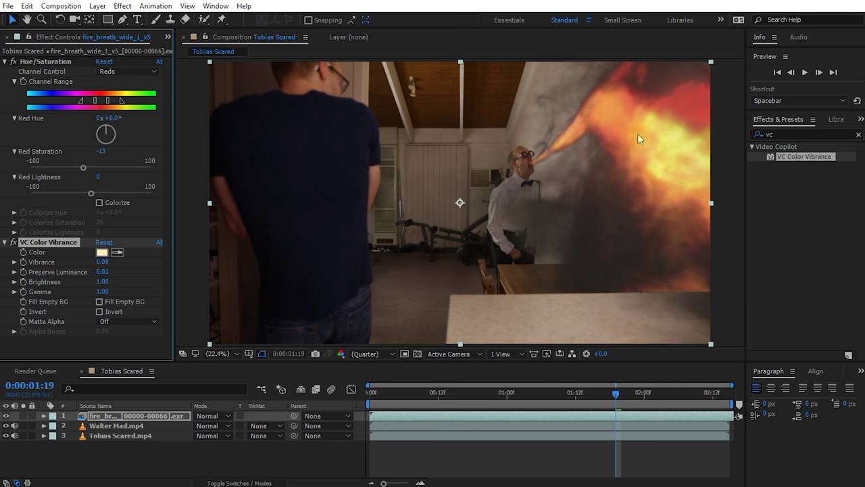
pyautogui.moveTo(102, 281); pyautogui.dragTo(112, 282)
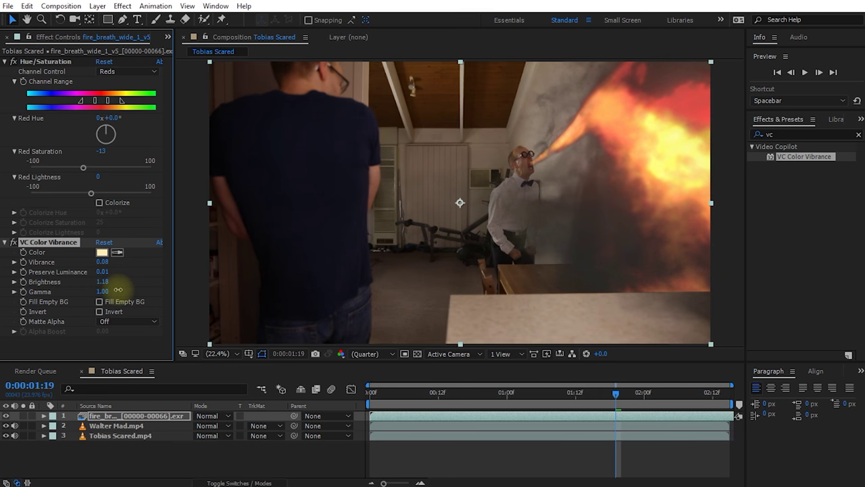
pyautogui.click(13, 243)
pyautogui.click(14, 244)
pyautogui.click(13, 243)
pyautogui.click(14, 243)
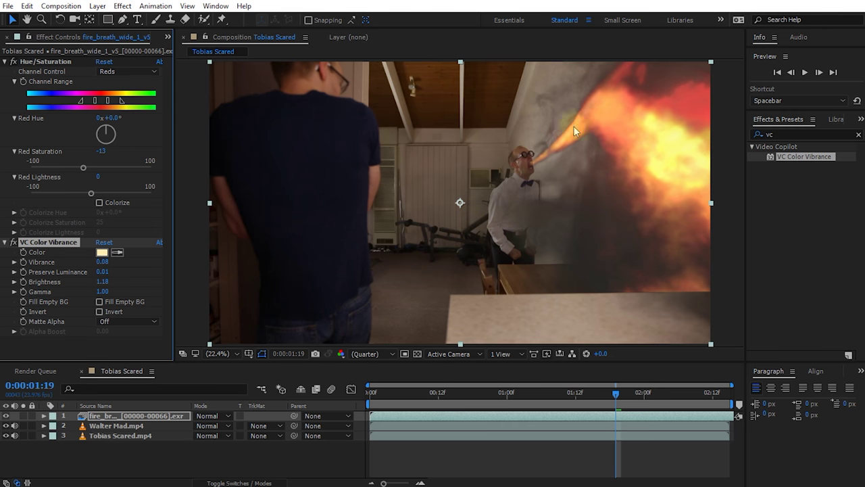
# Step: Try a Glow effect on the fire layer with a threshold of 99.6% and a radius of 232
pyautogui.click(787, 134)
pyautogui.write('glow')
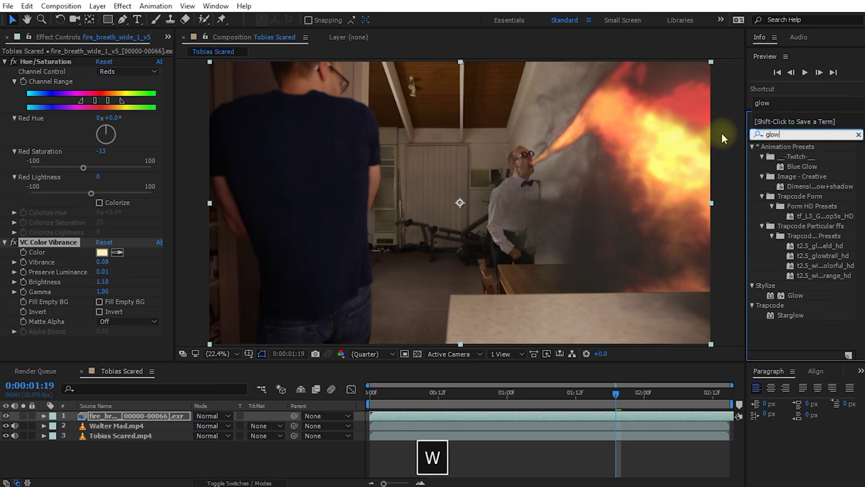
pyautogui.moveTo(794, 301); pyautogui.dragTo(612, 276)
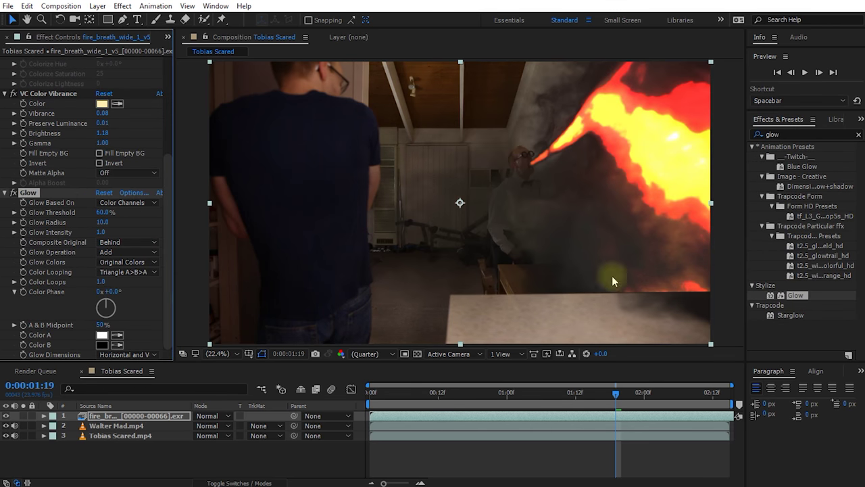
pyautogui.moveTo(145, 216); pyautogui.dragTo(194, 216)
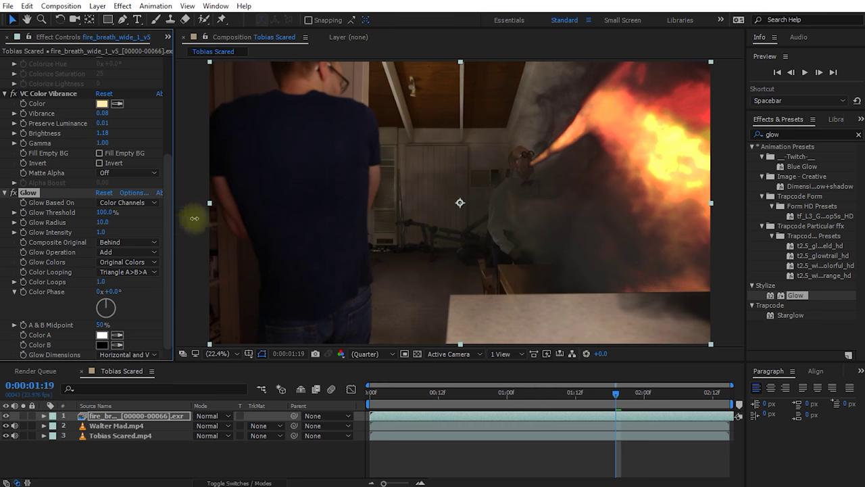
pyautogui.moveTo(101, 223); pyautogui.dragTo(246, 212)
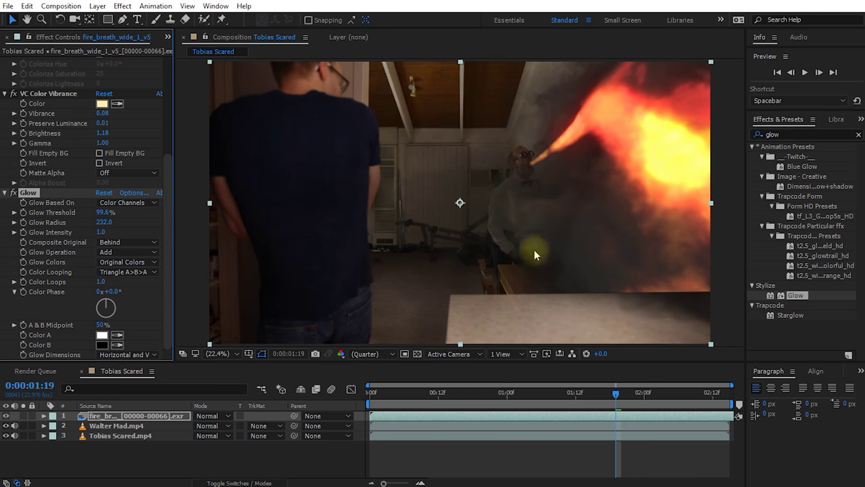
# Step: Compare the fire with and without Glow, check other frames up to 0:00:01:18, and delete the Glow effect
pyautogui.click(13, 193)
pyautogui.click(14, 192)
pyautogui.moveTo(512, 396); pyautogui.dragTo(662, 396)
pyautogui.moveTo(567, 395); pyautogui.dragTo(610, 399)
pyautogui.click(25, 196)
pyautogui.press('Delete')
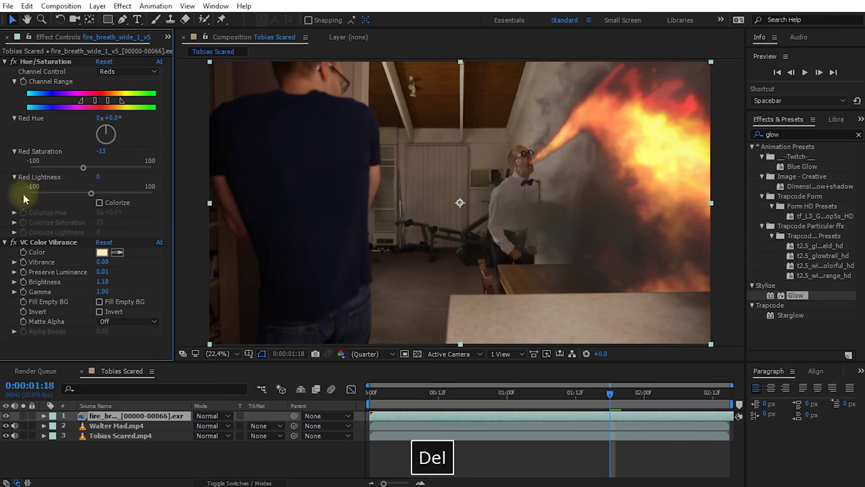
# Step: Rename the fire_breath EXR sequence layer to Fire Breath
pyautogui.click(102, 417)
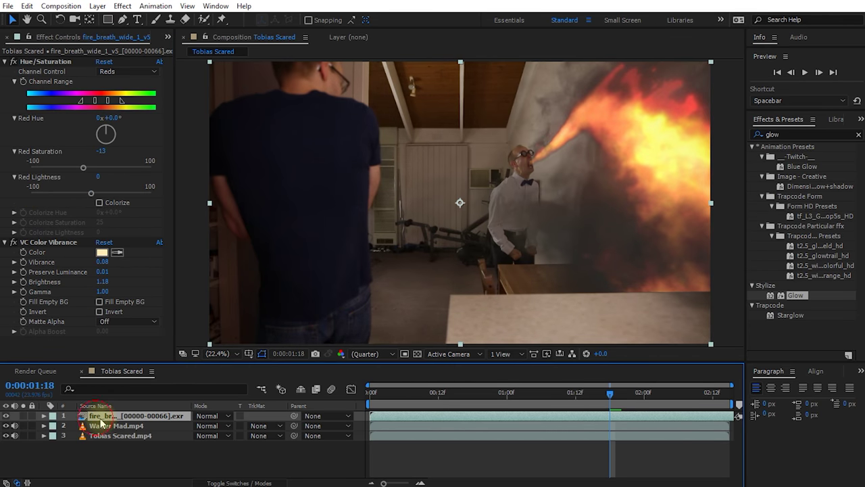
pyautogui.press('Return')
pyautogui.write('Fire Breath')
pyautogui.press('Return')
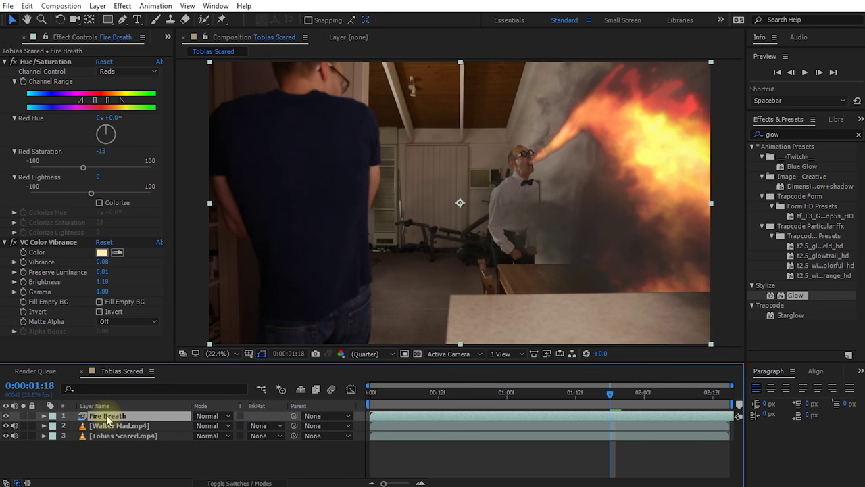
# Step: Duplicate the Fire Breath layer and name the copy Fire Breath Glow
pyautogui.hotkey('ctrl', 'd')
pyautogui.press('Return')
pyautogui.press('Right')
pyautogui.press('BackSpace')
pyautogui.write('Glow')
pyautogui.press('Return')
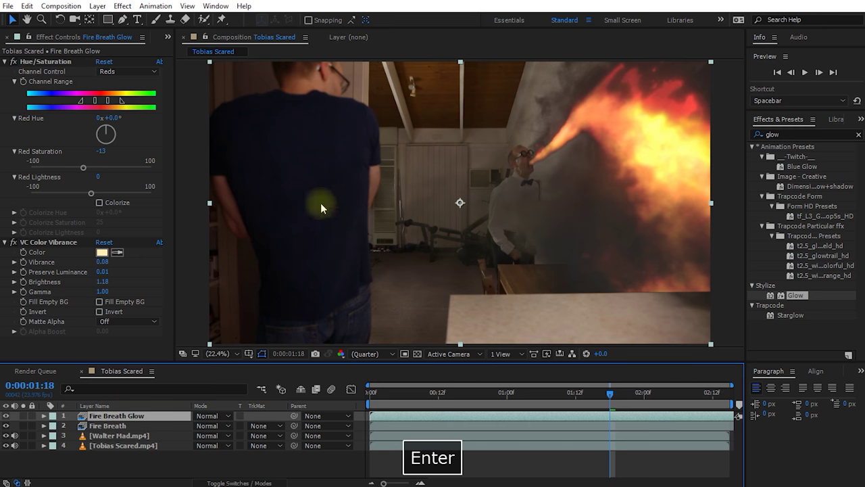
# Step: Apply Fast Blur to Fire Breath Glow with Blurriness 322 and Repeat Edge Pixels enabled, soloing the layer while adjusting it
pyautogui.click(787, 134)
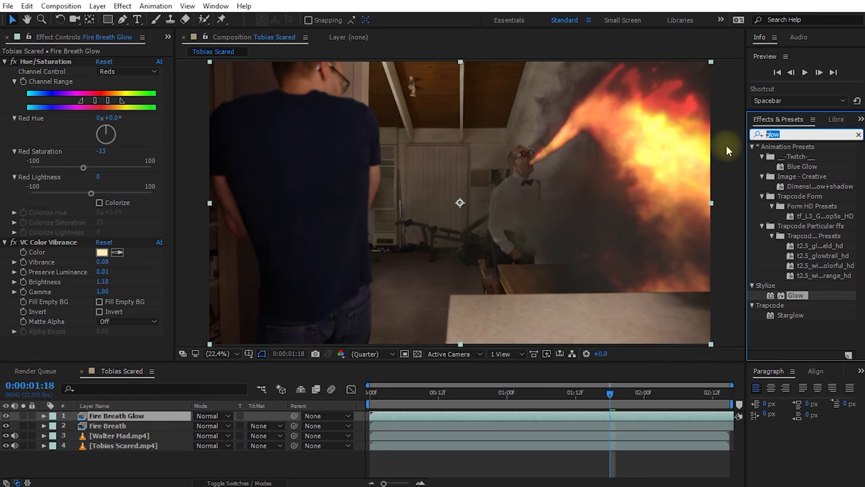
pyautogui.write('fast')
pyautogui.moveTo(798, 252); pyautogui.dragTo(106, 419)
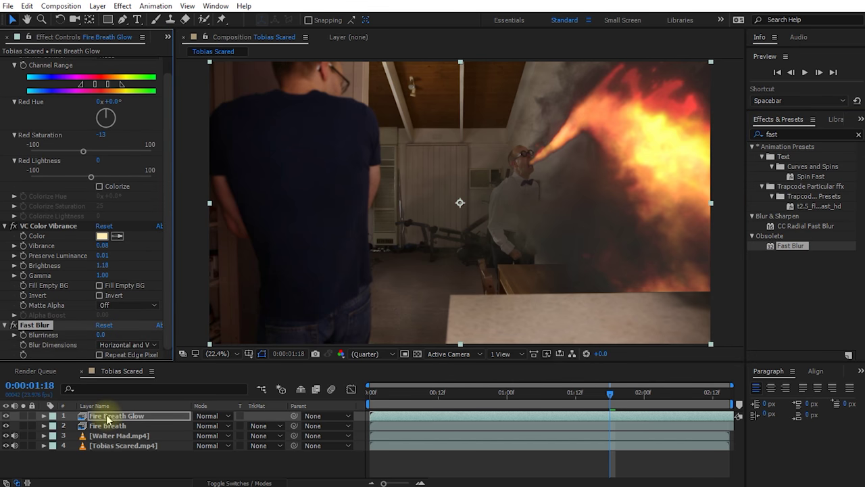
pyautogui.click(23, 416)
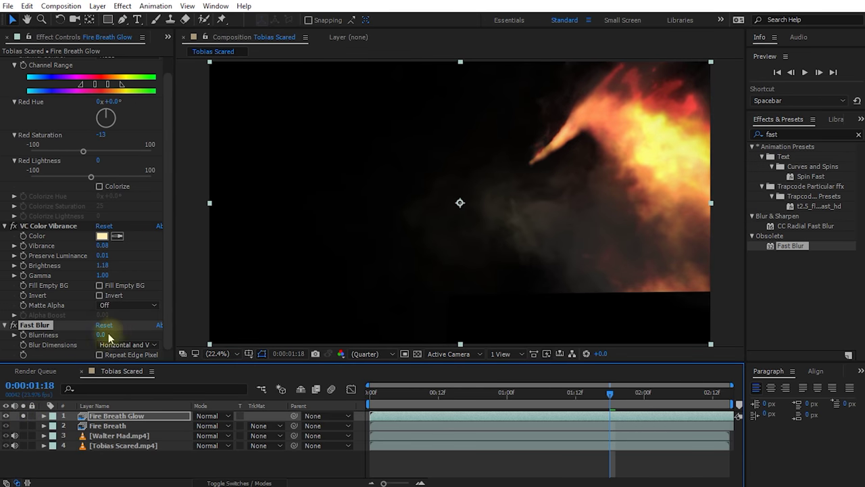
pyautogui.moveTo(101, 333); pyautogui.dragTo(280, 331)
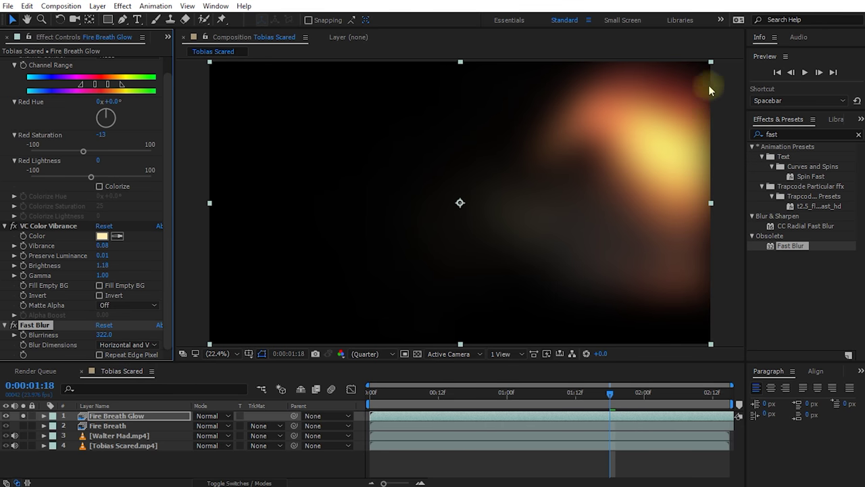
pyautogui.click(99, 354)
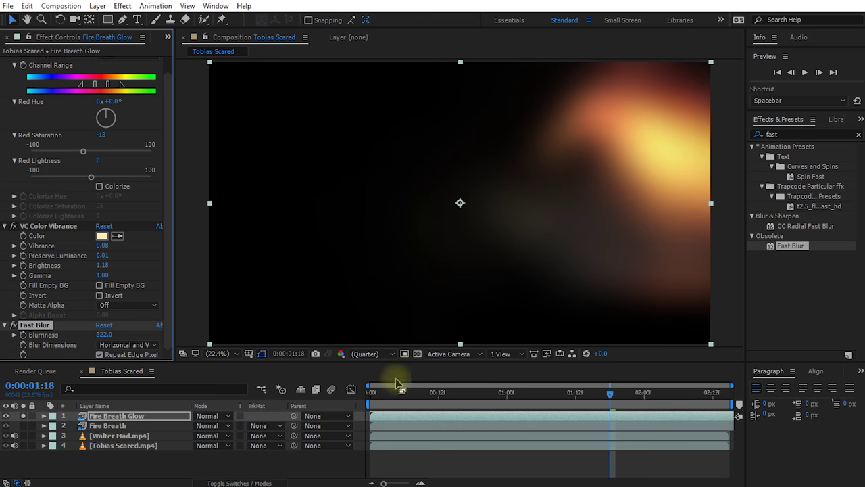
pyautogui.click(23, 416)
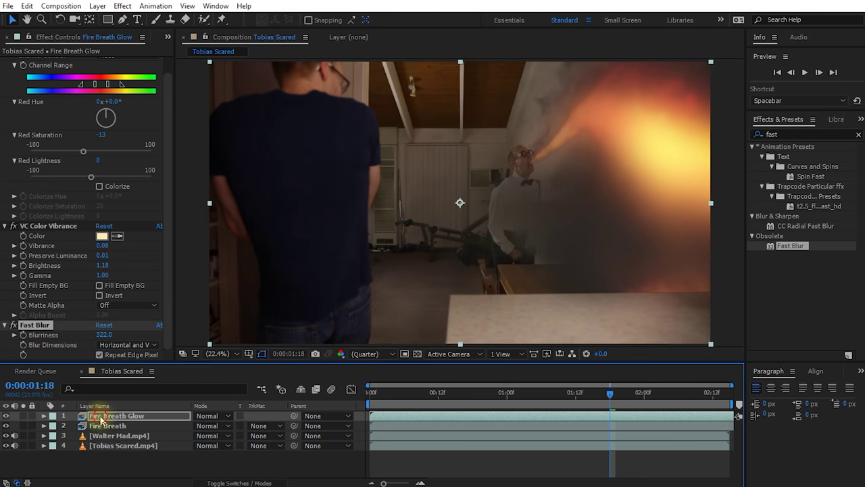
# Step: Set Fire Breath Glow's blending mode to Add, compare the shot with and without it, and set its opacity to 42%
pyautogui.click(207, 416)
pyautogui.click(267, 157)
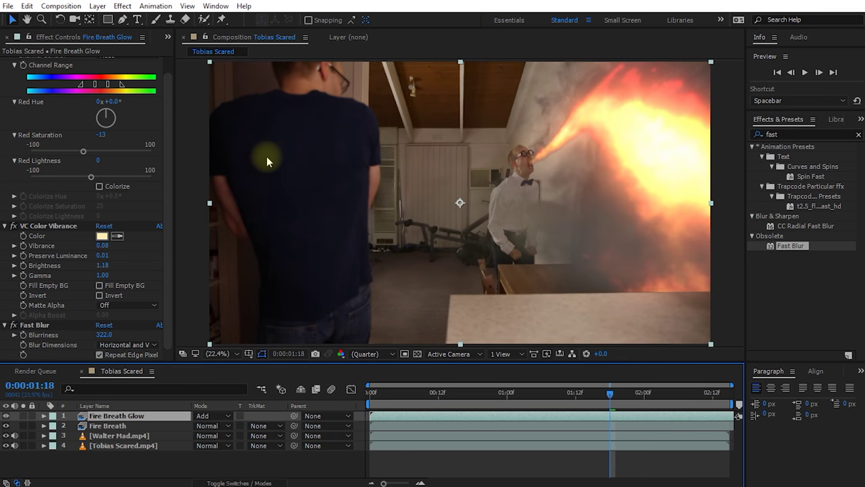
pyautogui.click(6, 415)
pyautogui.click(6, 415)
pyautogui.click(125, 415)
pyautogui.press('t')
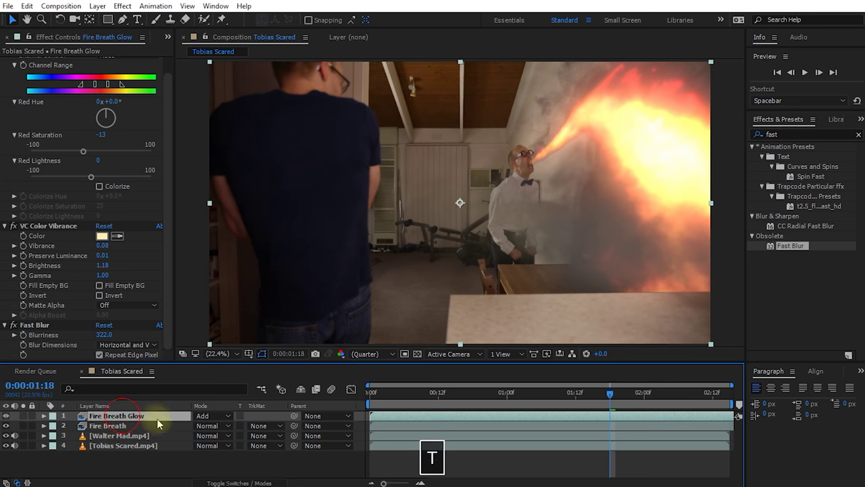
pyautogui.moveTo(200, 426); pyautogui.dragTo(170, 436)
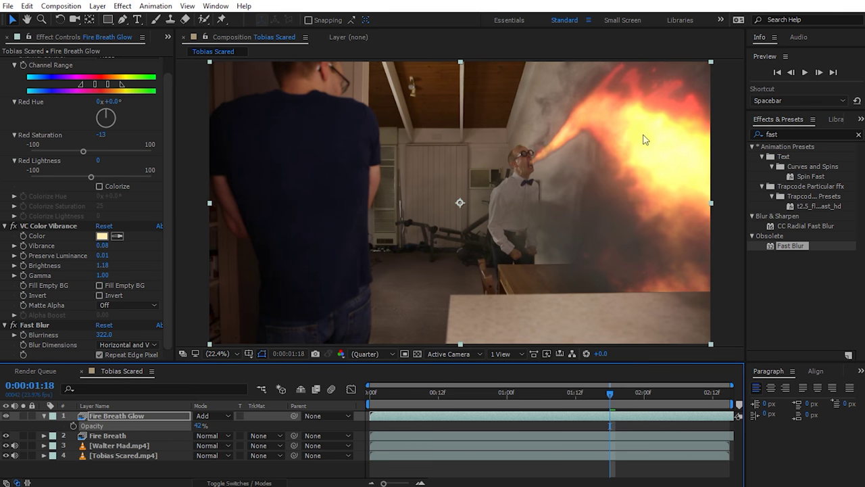
# Step: Change the project's color depth to 32 bits per channel
pyautogui.click(166, 37)
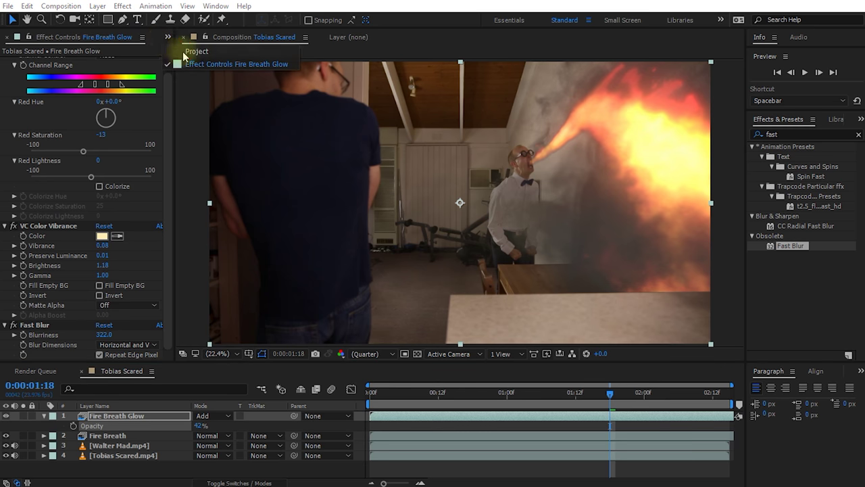
pyautogui.click(193, 54)
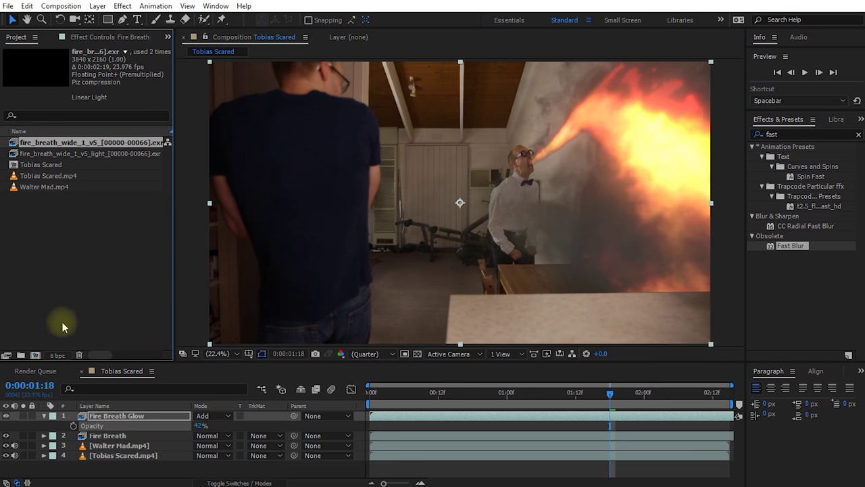
pyautogui.keyDown('alt'); pyautogui.click(50, 355); pyautogui.keyUp('alt')
pyautogui.keyDown('alt'); pyautogui.click(50, 355); pyautogui.keyUp('alt')
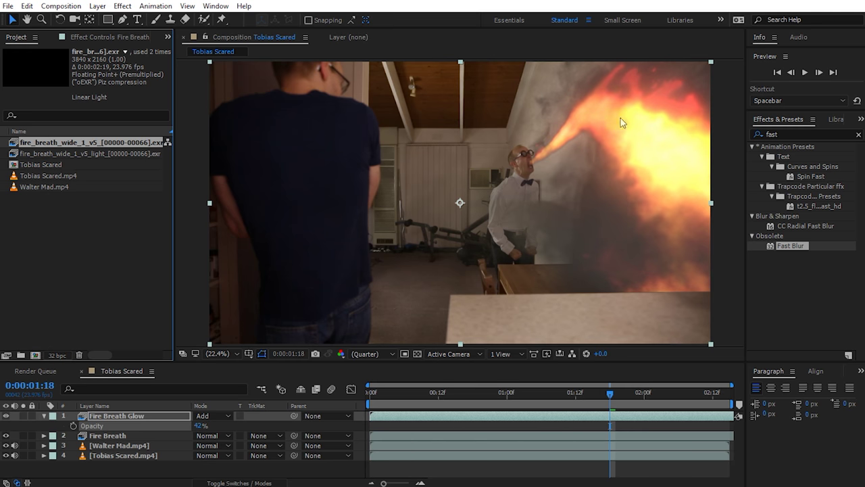
# Step: Preview the composite from the first frame and examine the fire at 0:00:01:03 and 0:00:01:21
pyautogui.moveTo(611, 394); pyautogui.dragTo(315, 411)
pyautogui.press('space')
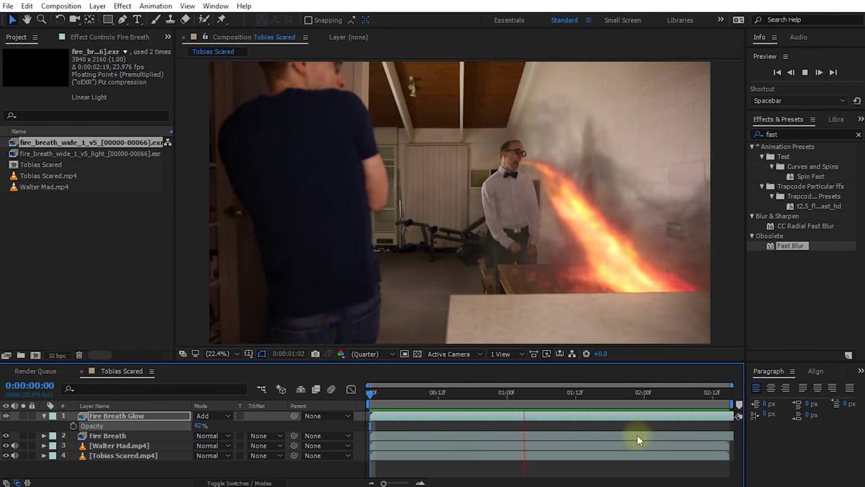
pyautogui.press('space')
pyautogui.click(627, 392)
pyautogui.moveTo(614, 402); pyautogui.dragTo(525, 398)
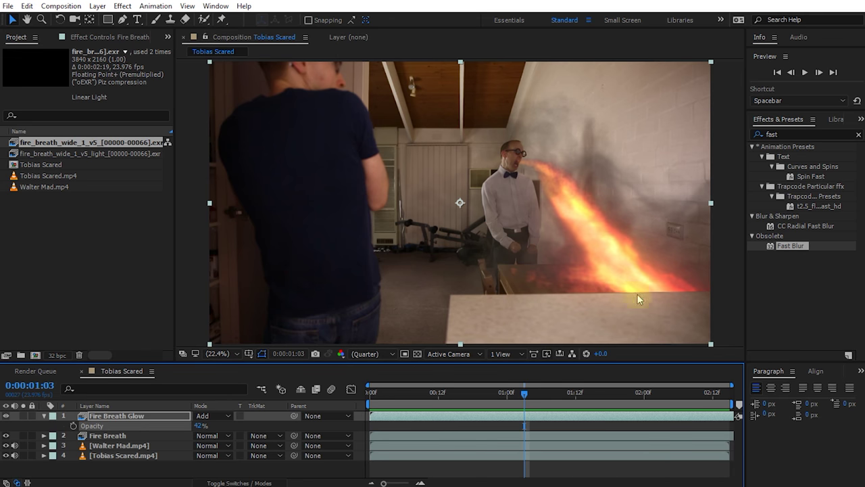
pyautogui.moveTo(524, 395); pyautogui.dragTo(626, 392)
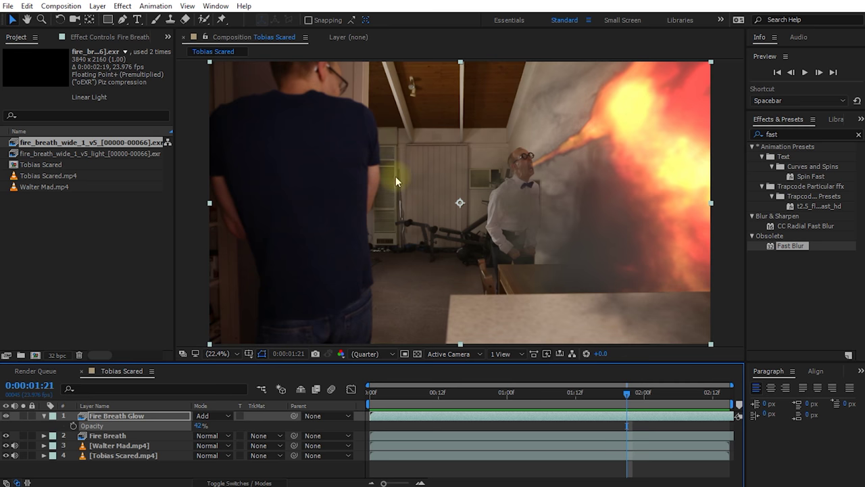
# Step: Hide the Fire Breath Glow and Fire Breath layers and examine the footage's lighting on the actors, wall and table at 0:00:01:21
pyautogui.moveTo(5, 415); pyautogui.dragTo(6, 435)
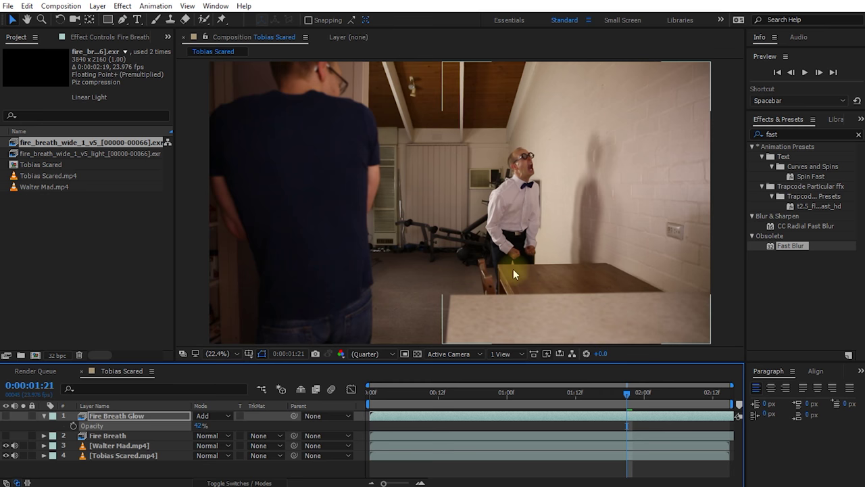
pyautogui.moveTo(529, 265); pyautogui.dragTo(280, 156)
pyautogui.moveTo(409, 263); pyautogui.dragTo(558, 267)
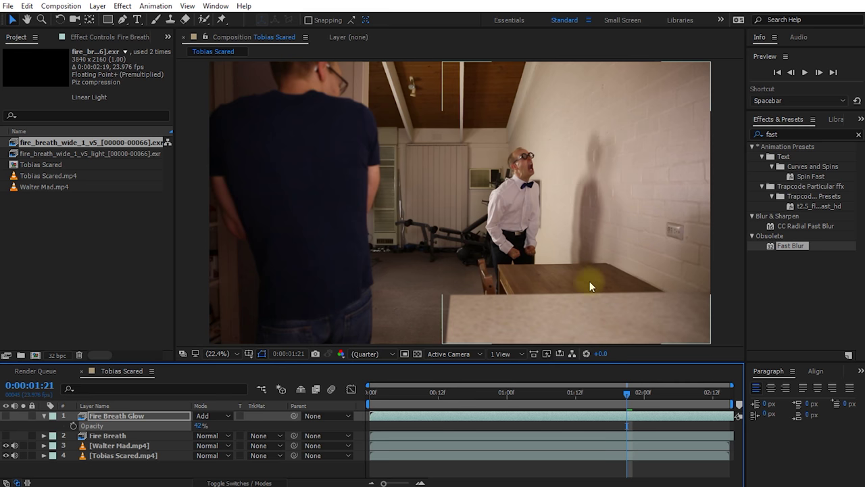
# Step: Add the fire_breath_wide_1_v5_light sequence as the composition's uppermost layer and view its lighting at 0:00:01:19
pyautogui.hotkey('ctrl', 'z')
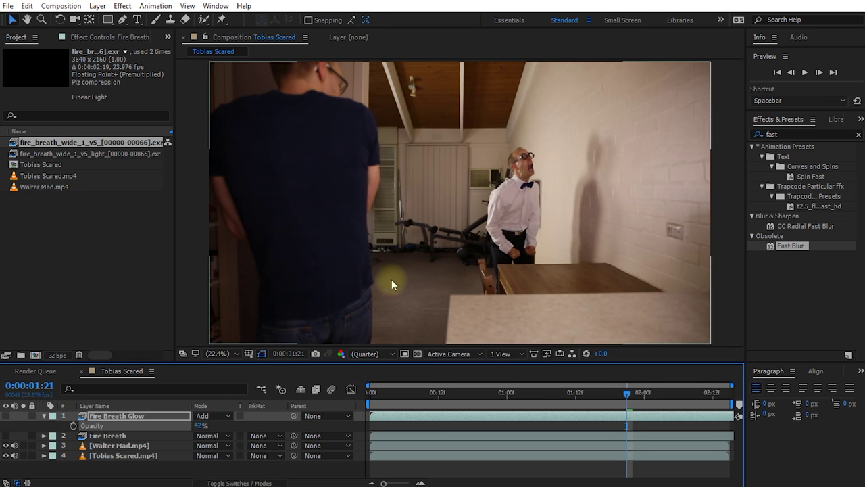
pyautogui.click(23, 153)
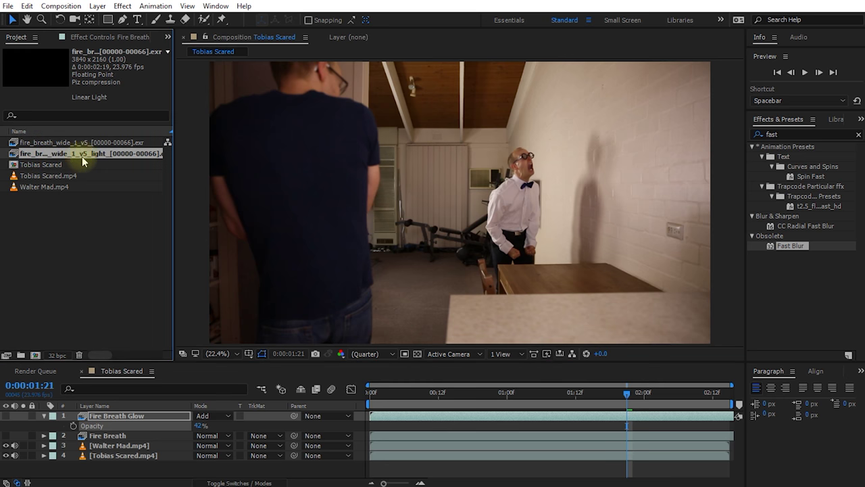
pyautogui.moveTo(84, 159); pyautogui.dragTo(114, 415)
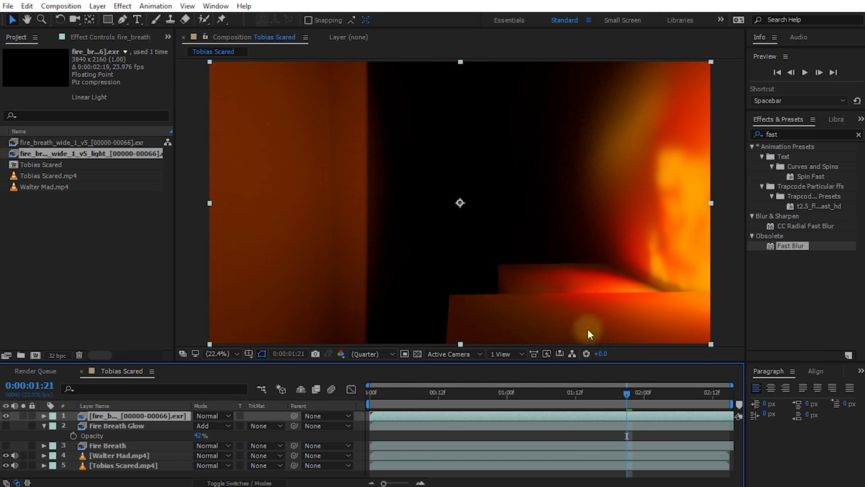
pyautogui.click(629, 392)
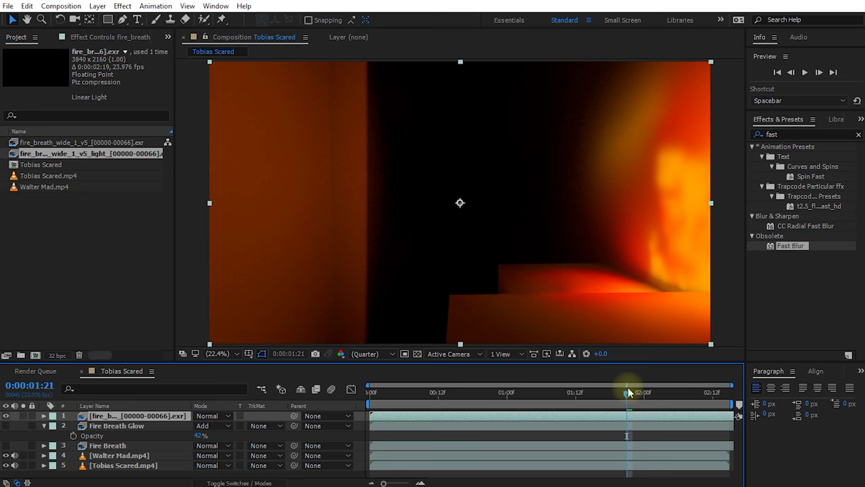
pyautogui.moveTo(616, 398)
pyautogui.mouseDown()
pyautogui.moveTo(368, 406)
pyautogui.moveTo(707, 399)
pyautogui.moveTo(556, 411)
pyautogui.moveTo(595, 396)
pyautogui.moveTo(656, 398)
pyautogui.moveTo(441, 402)
pyautogui.moveTo(696, 404)
pyautogui.moveTo(467, 407)
pyautogui.moveTo(619, 411)
pyautogui.mouseUp()
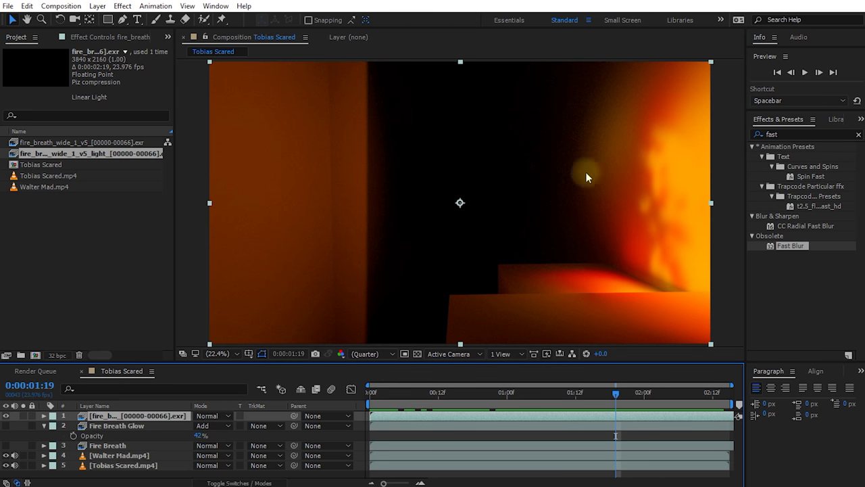
# Step: Apply Hue/Saturation to the fire light layer and set its Master Saturation to -22
pyautogui.click(777, 134)
pyautogui.write('hue')
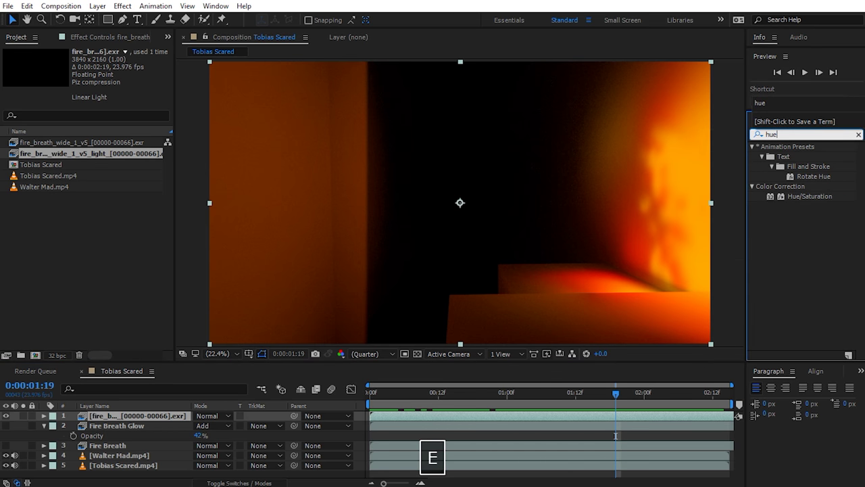
pyautogui.doubleClick(788, 196)
pyautogui.moveTo(90, 167); pyautogui.dragTo(78, 168)
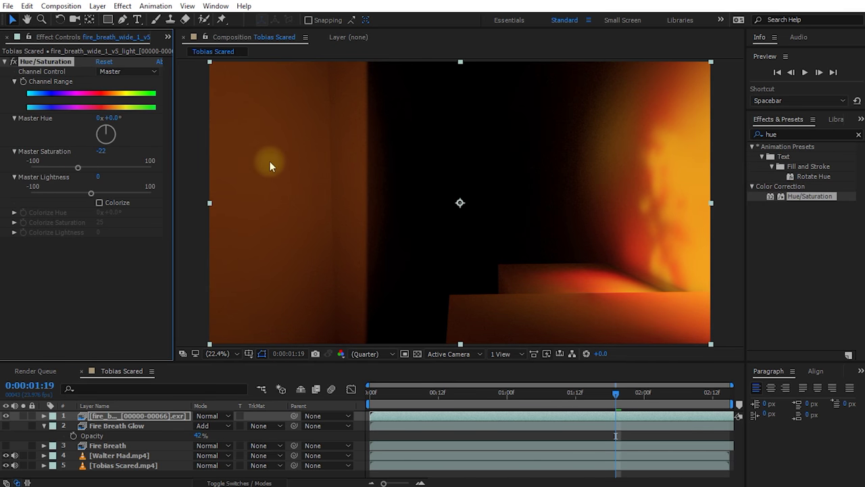
# Step: Inspect the noise in the fire light layer and smooth it with a Fast Blur of 14.0 with Repeat Edge Pixels enabled
pyautogui.scroll(3, 670, 176)
pyautogui.press('space')
pyautogui.moveTo(674, 181); pyautogui.dragTo(358, 270)
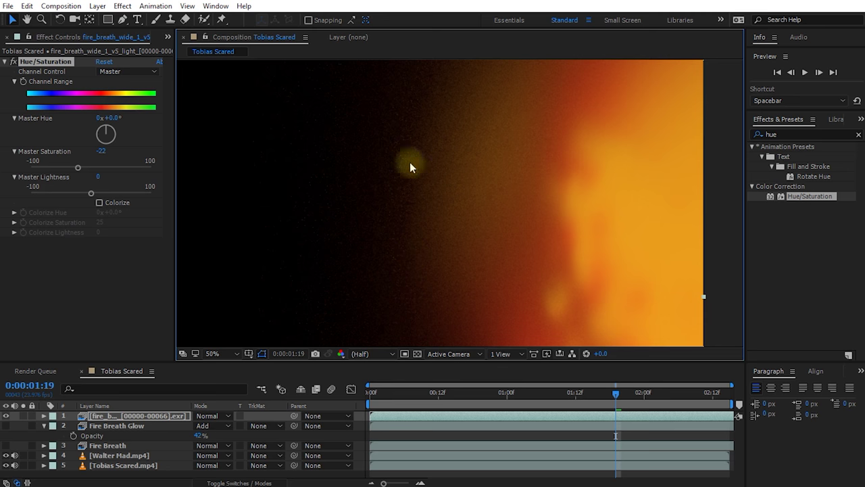
pyautogui.doubleClick(772, 135)
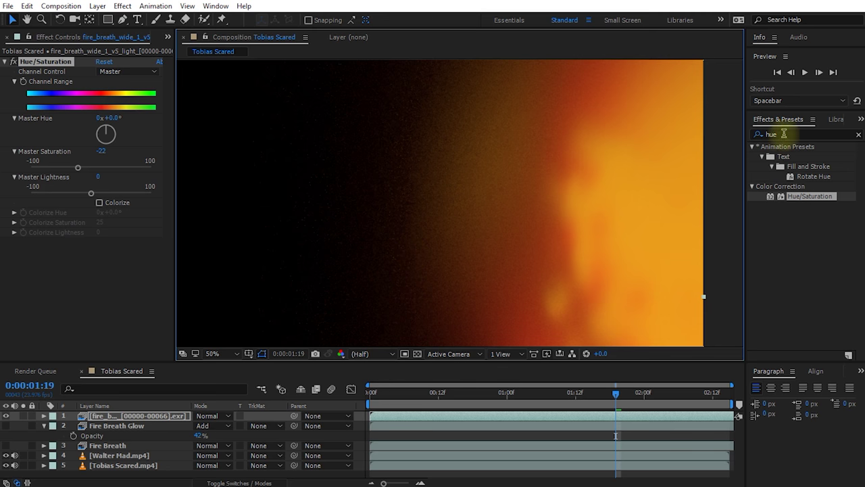
pyautogui.write('fast')
pyautogui.doubleClick(790, 246)
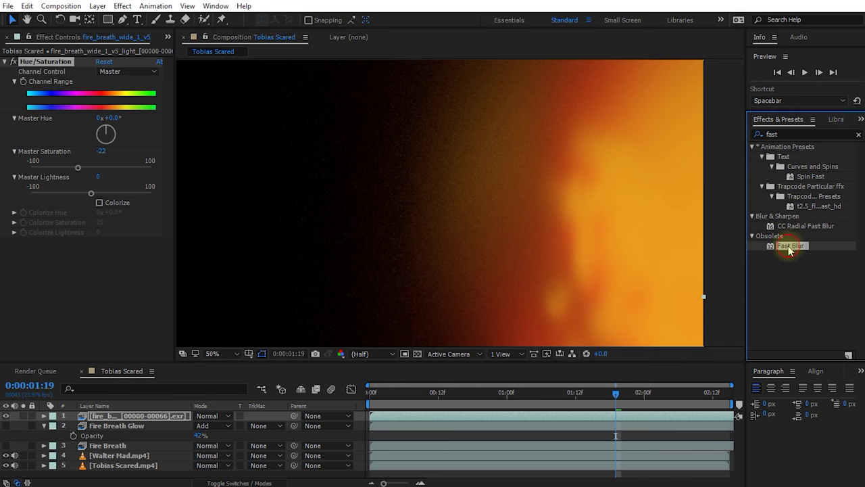
pyautogui.moveTo(102, 254); pyautogui.dragTo(105, 251)
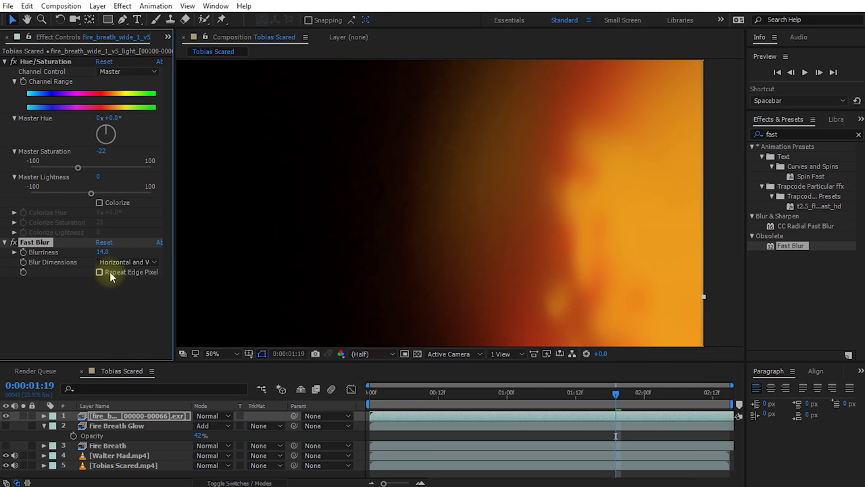
pyautogui.click(100, 272)
pyautogui.hotkey('alt', '/')
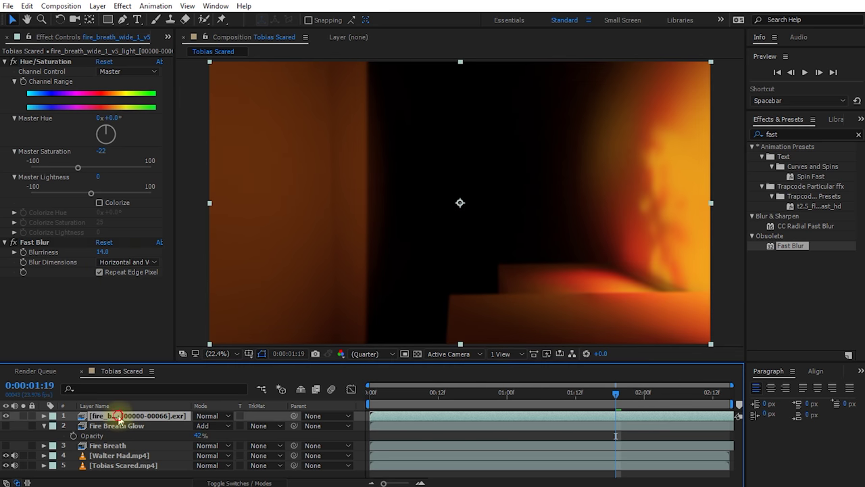
# Step: Rename the light render's layer Fire Breath Light and set its blending mode to Add
pyautogui.press('Return')
pyautogui.write('Fire Breath Light')
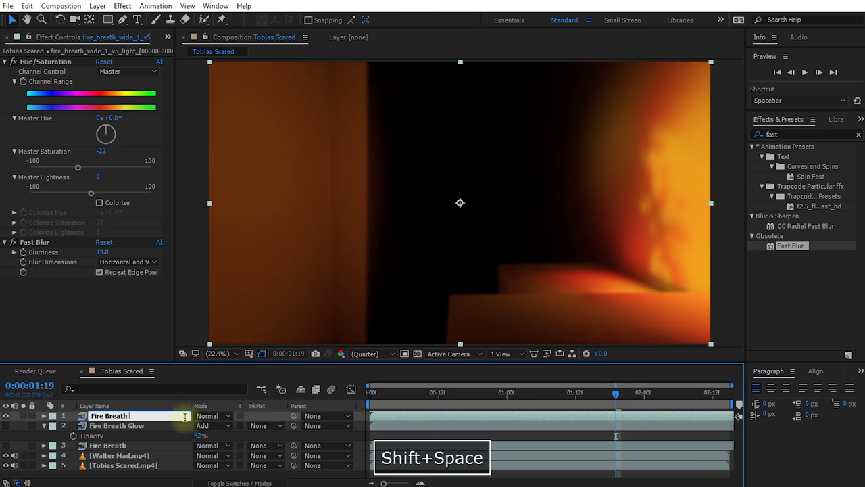
pyautogui.press('Return')
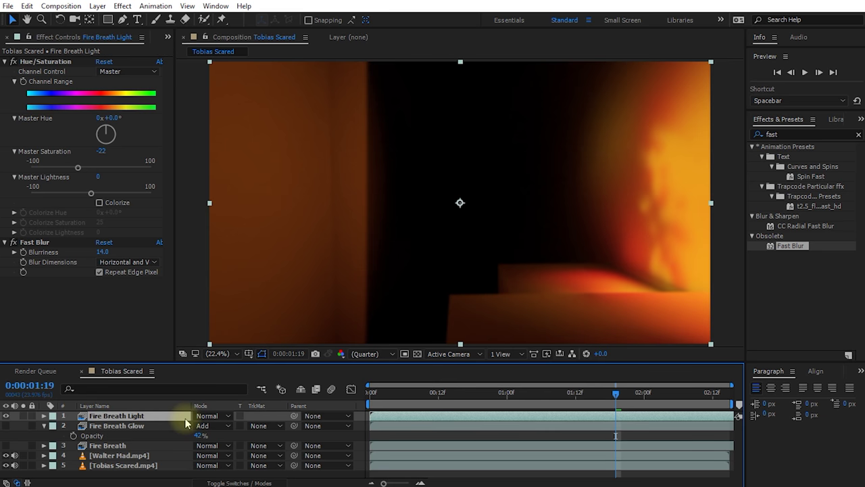
pyautogui.click(222, 419)
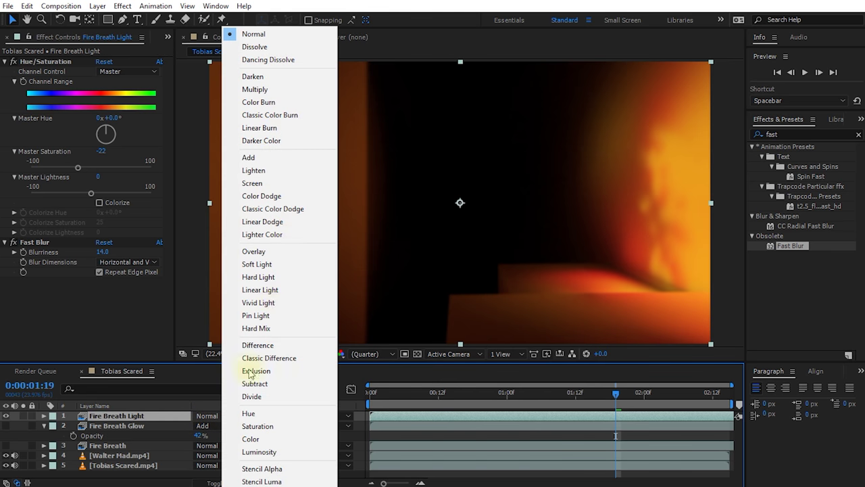
pyautogui.click(274, 159)
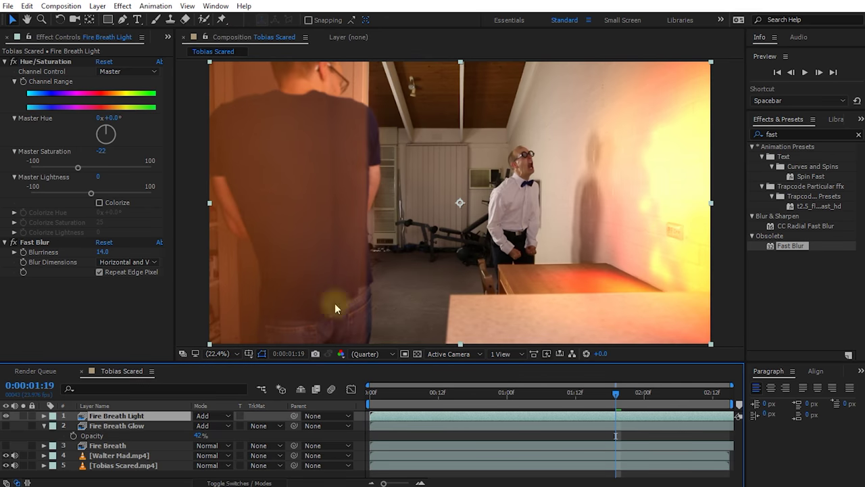
# Step: Show the Fire Breath and Fire Breath Glow layers and preview the composite from the first frame
pyautogui.click(6, 445)
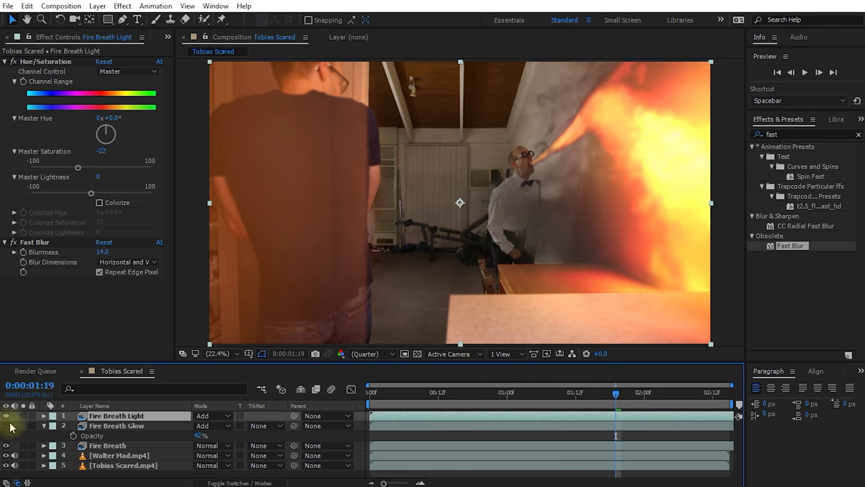
pyautogui.click(6, 425)
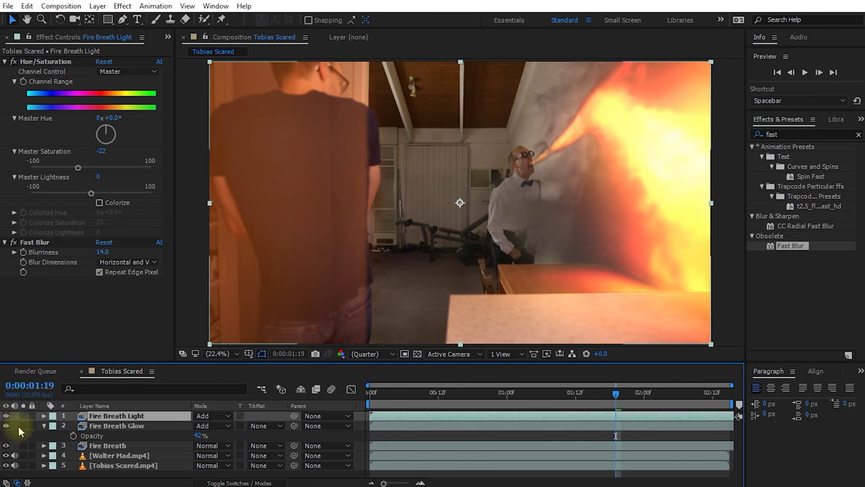
pyautogui.moveTo(614, 393); pyautogui.dragTo(370, 393)
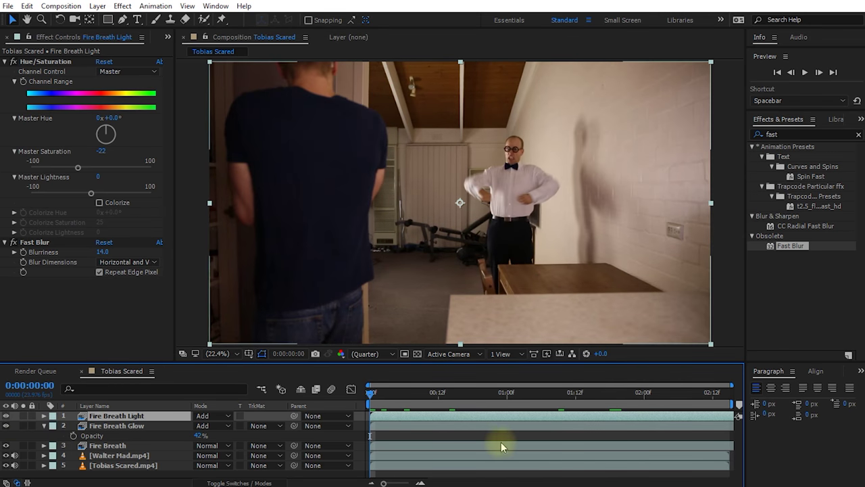
pyautogui.press('space')
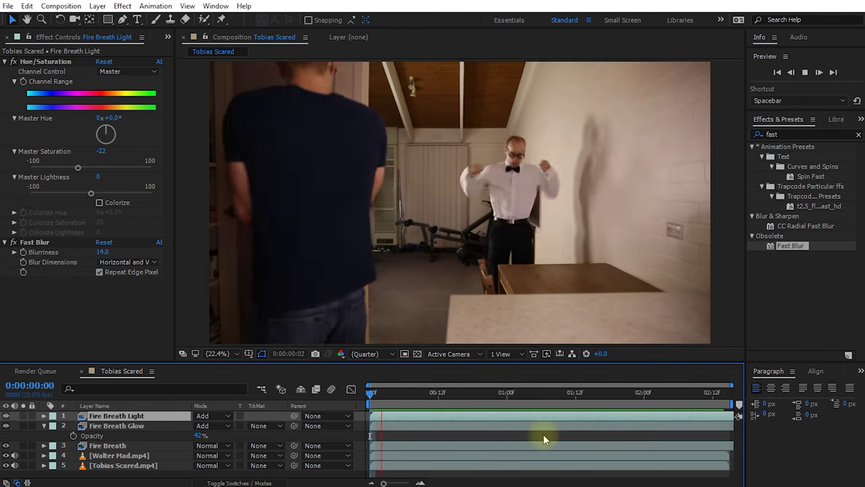
pyautogui.press('space')
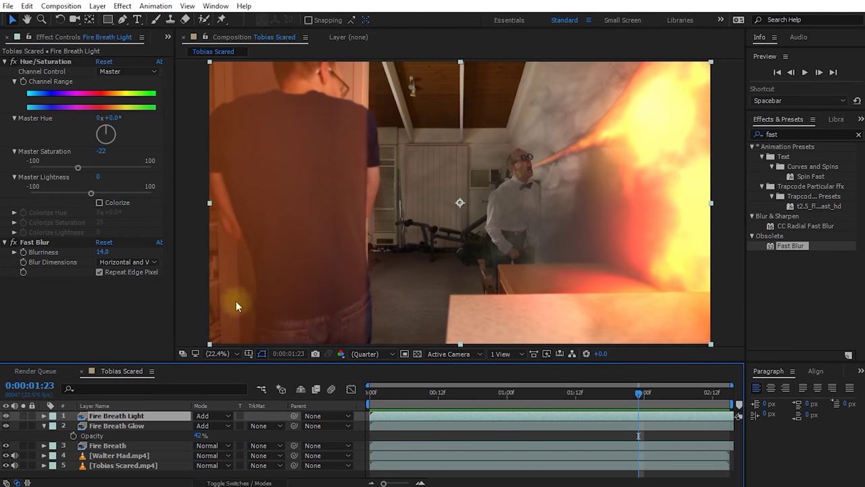
# Step: Compare the soloed Fire Breath Light layer with the full composite at 0:00:01:23, examining the light on the wall, tables and door frame
pyautogui.click(23, 415)
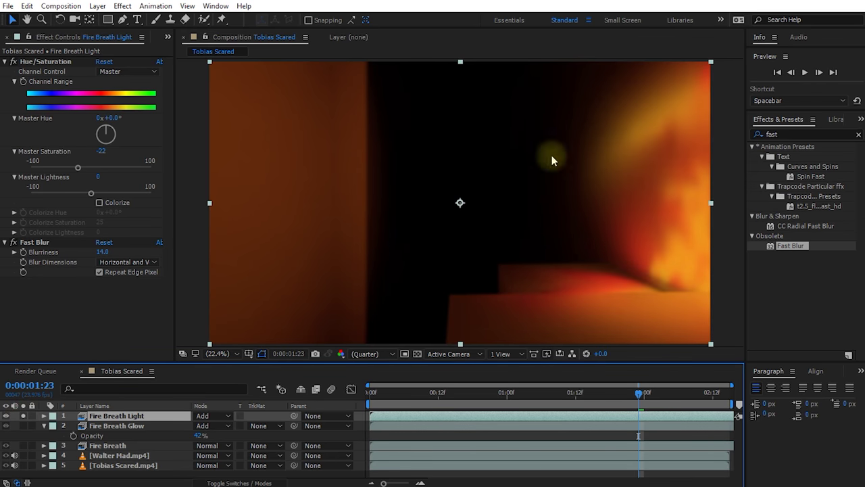
pyautogui.click(23, 415)
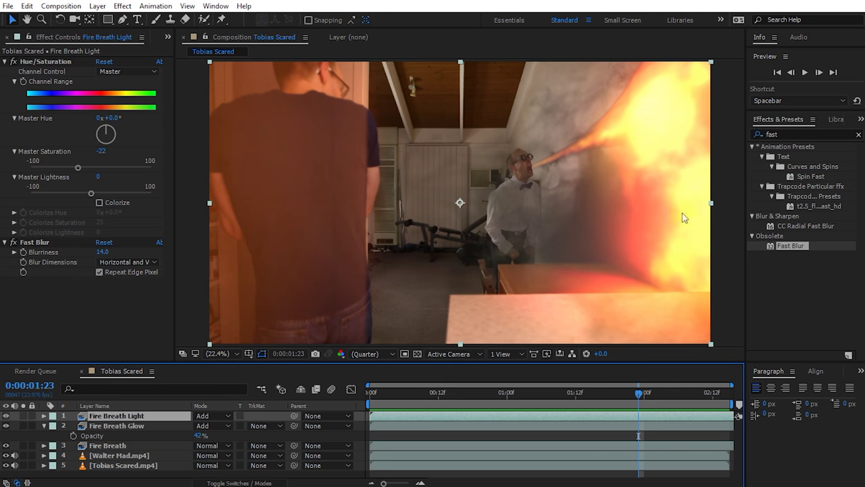
pyautogui.click(23, 415)
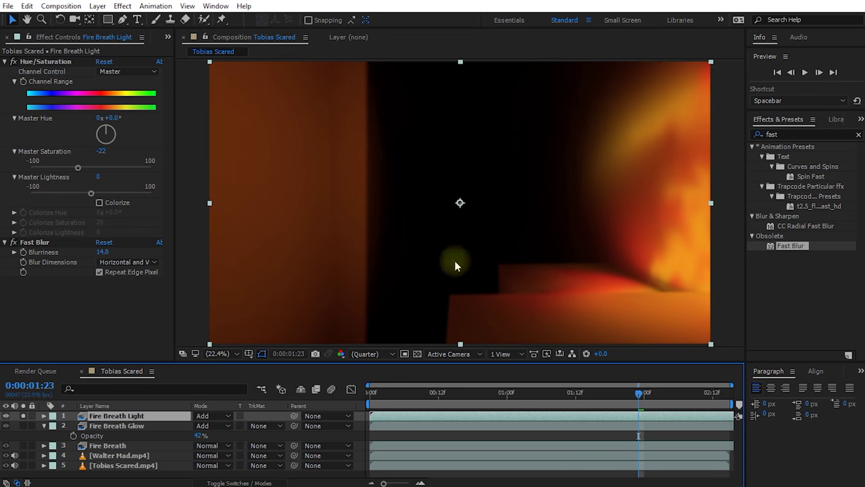
pyautogui.click(23, 415)
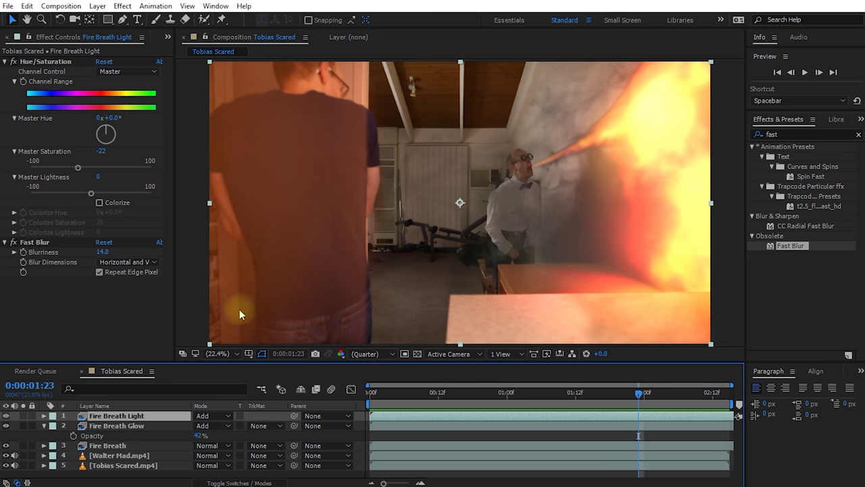
pyautogui.click(23, 416)
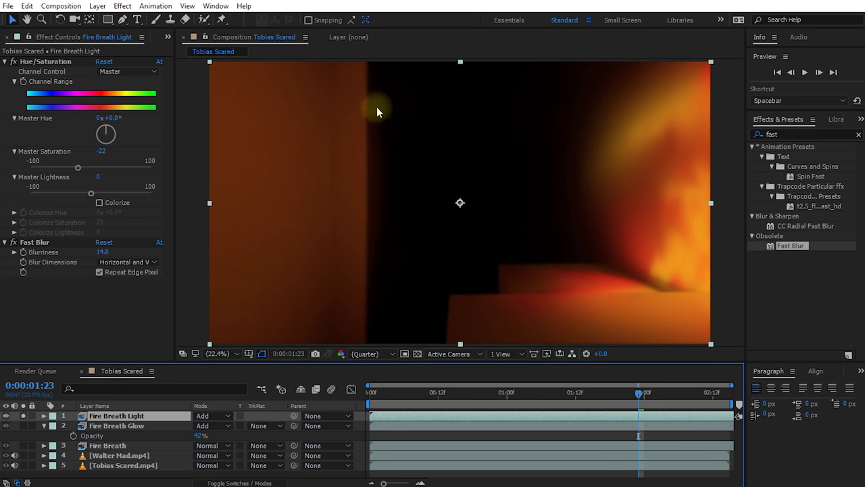
pyautogui.click(24, 416)
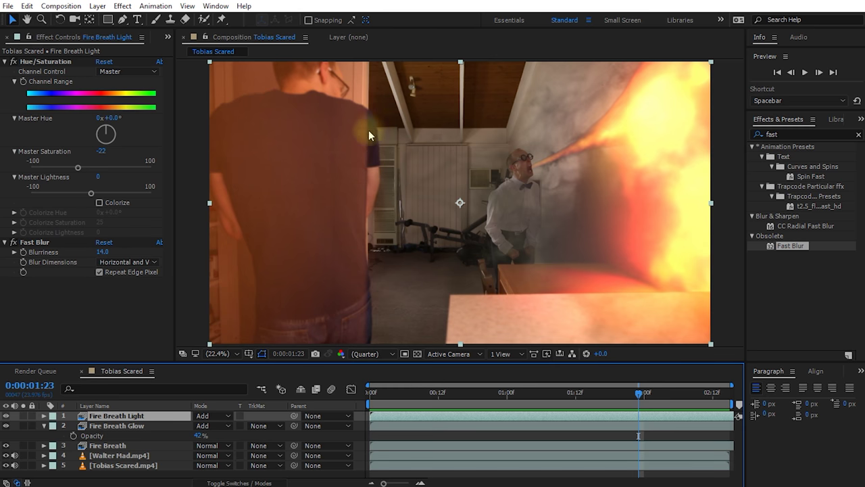
# Step: Solo Fire Breath Light, draw a tall rectangular mask over the dark strip beside the door frame, and set the mask to Subtract
pyautogui.click(24, 416)
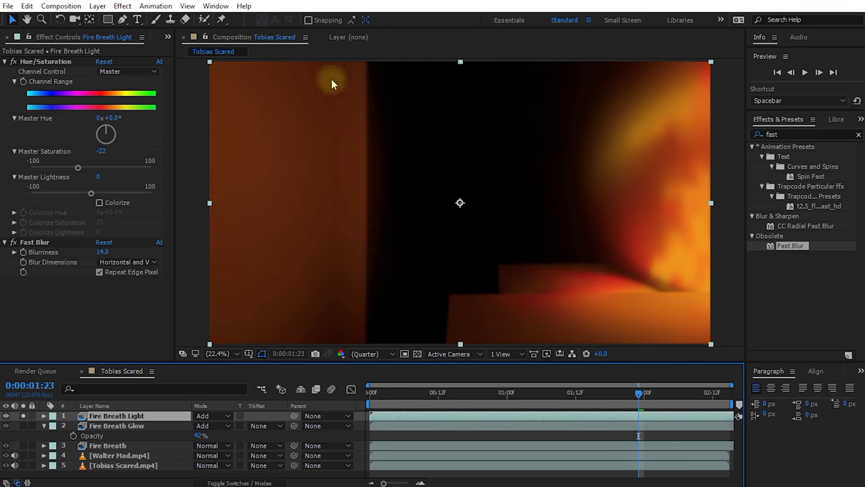
pyautogui.click(106, 24)
pyautogui.press(',')
pyautogui.press(',')
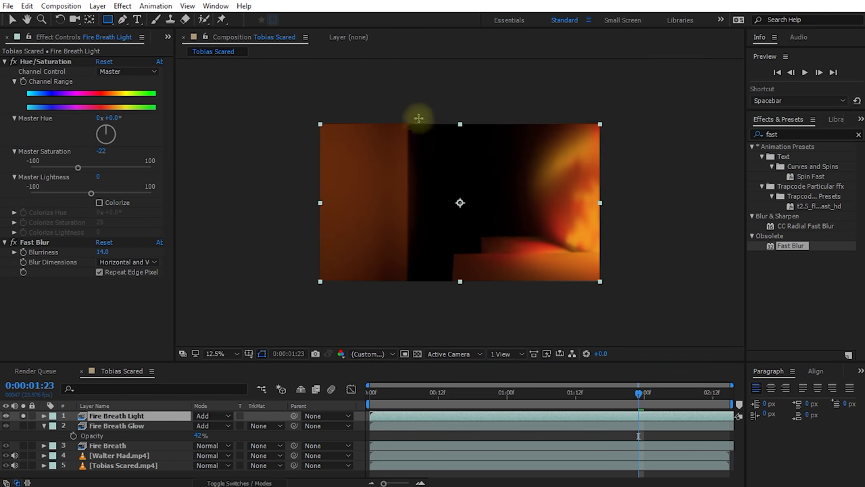
pyautogui.moveTo(408, 118); pyautogui.dragTo(444, 293)
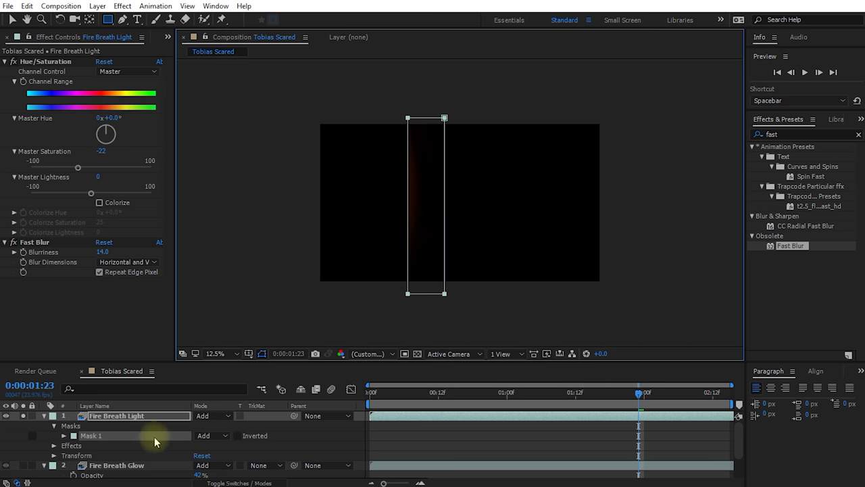
pyautogui.click(202, 435)
pyautogui.click(237, 475)
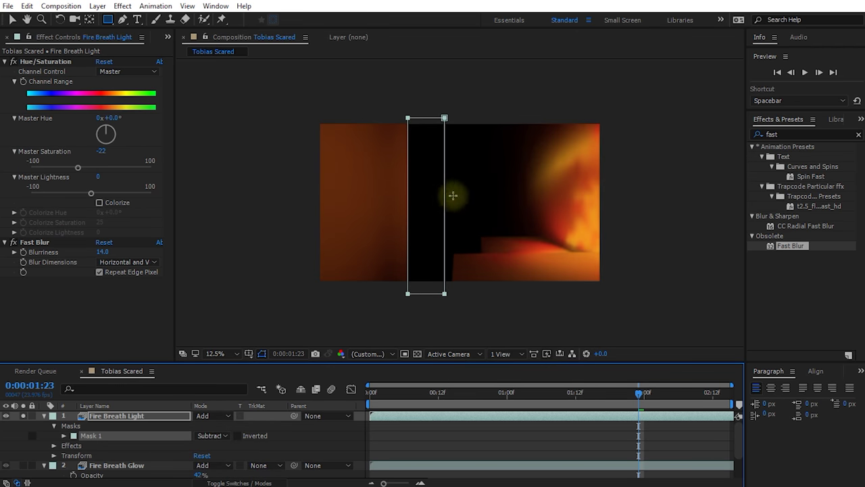
# Step: Show all layers together again, align the mask's door-side edge with the door frame, and collapse the layer properties
pyautogui.press('.')
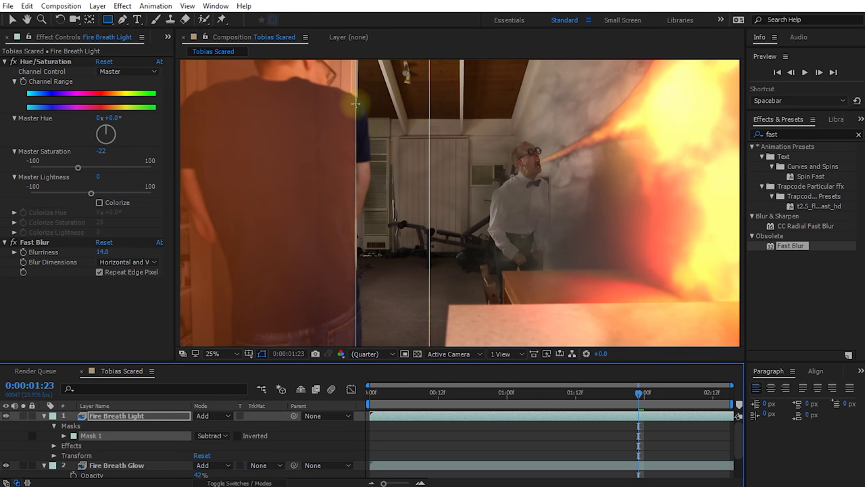
pyautogui.press('v')
pyautogui.moveTo(357, 209); pyautogui.dragTo(357, 210)
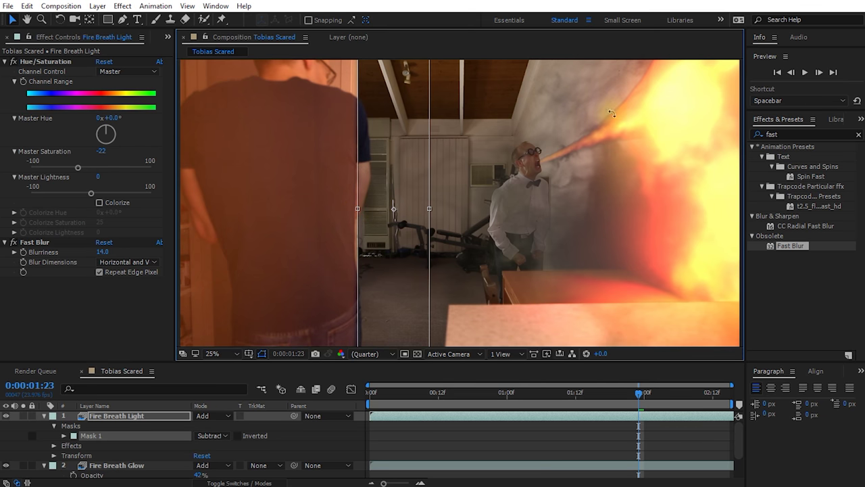
pyautogui.click(433, 428)
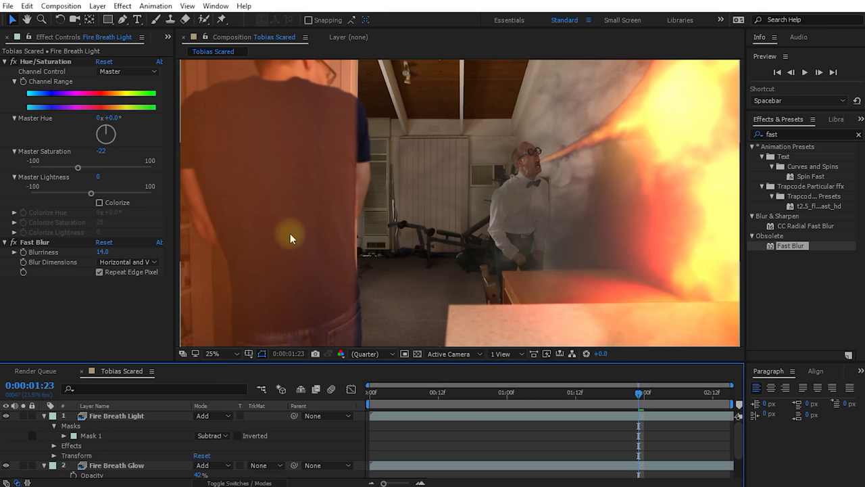
pyautogui.click(45, 416)
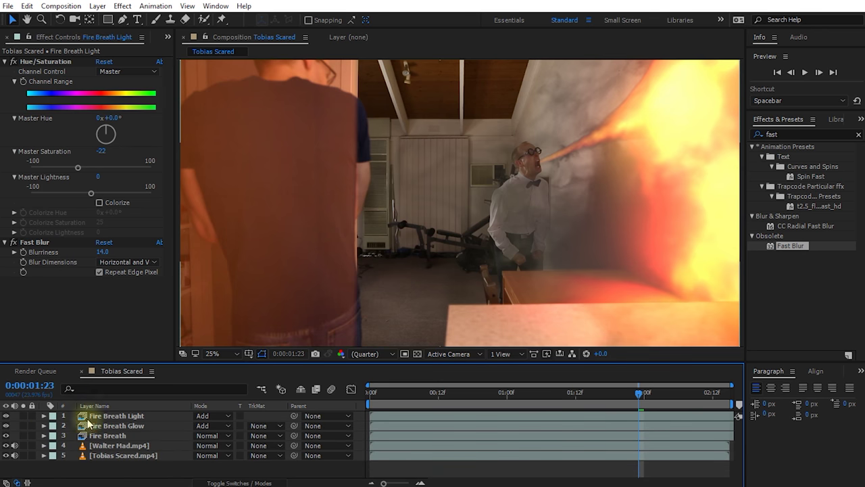
# Step: Duplicate the Tobias Scared.mp4 layer and pre-compose the upper copy as "Tobias Roto", leaving all attributes in the current composition
pyautogui.click(105, 457)
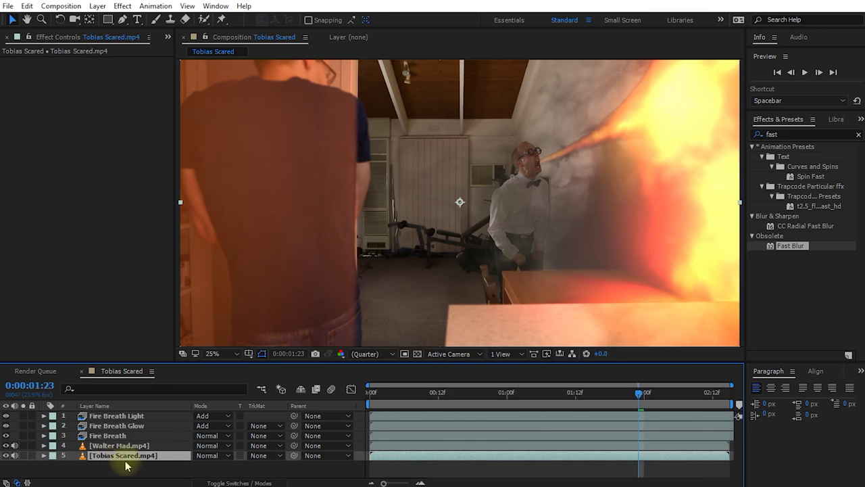
pyautogui.hotkey('ctrl', 'd')
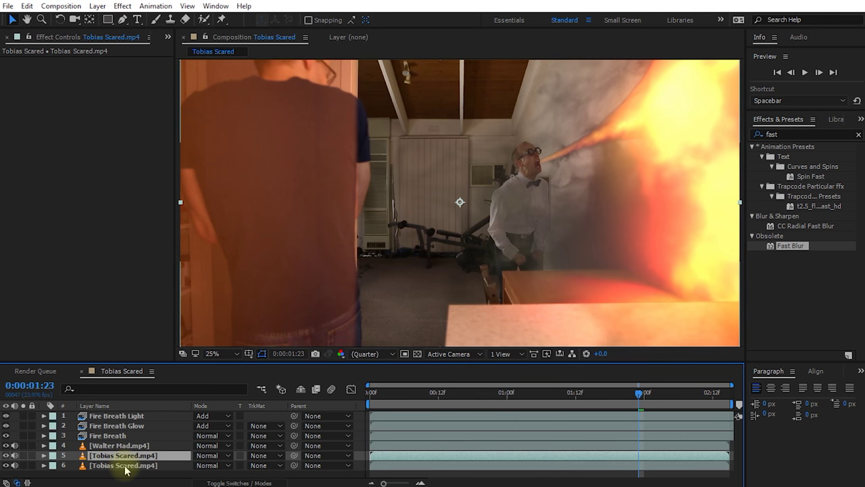
pyautogui.hotkey('ctrl', 'shift', 'c')
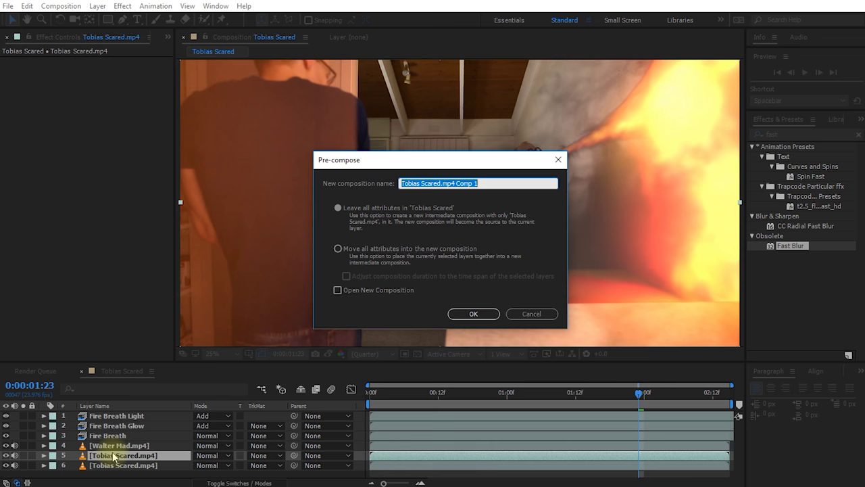
pyautogui.write('Tobias Roto')
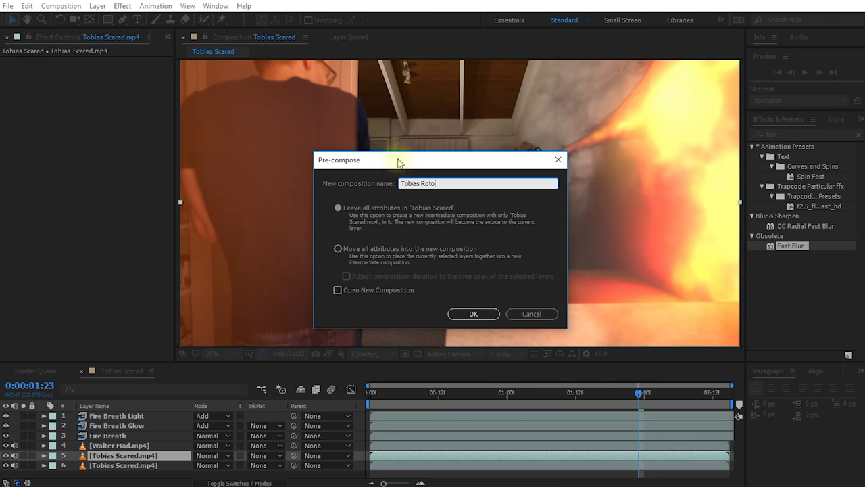
pyautogui.click(472, 315)
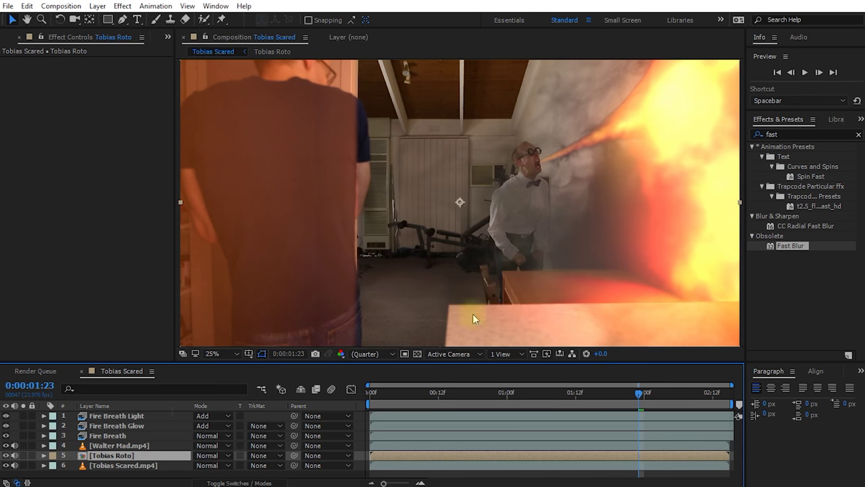
# Step: Open the Tobias Roto composition, scrub through the clip, and return to the first frame
pyautogui.doubleClick(114, 456)
pyautogui.click(598, 395)
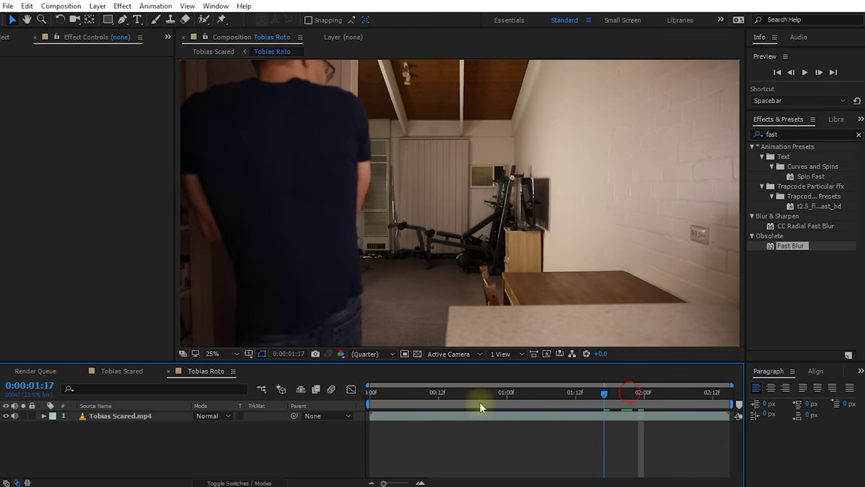
pyautogui.click(387, 394)
pyautogui.moveTo(426, 401); pyautogui.dragTo(362, 404)
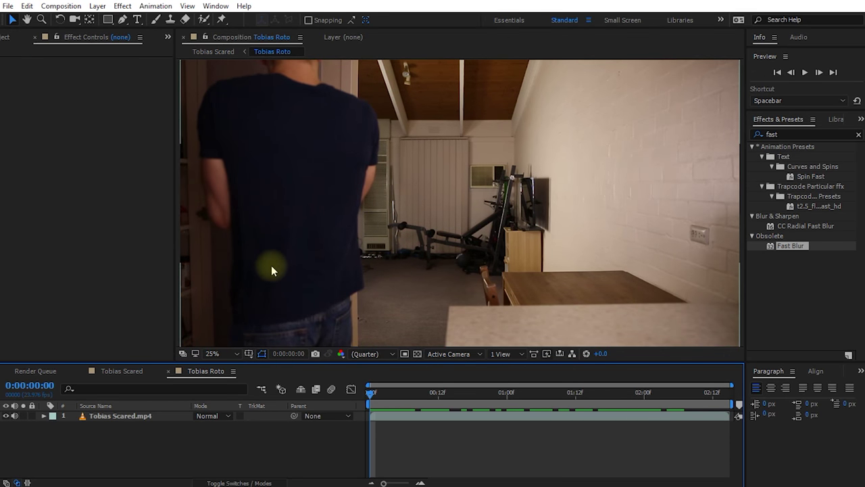
# Step: Examine the dark edges of the man's shirt, arms and jeans against the background, and fit the whole frame in the viewer again
pyautogui.hotkey('alt', '/')
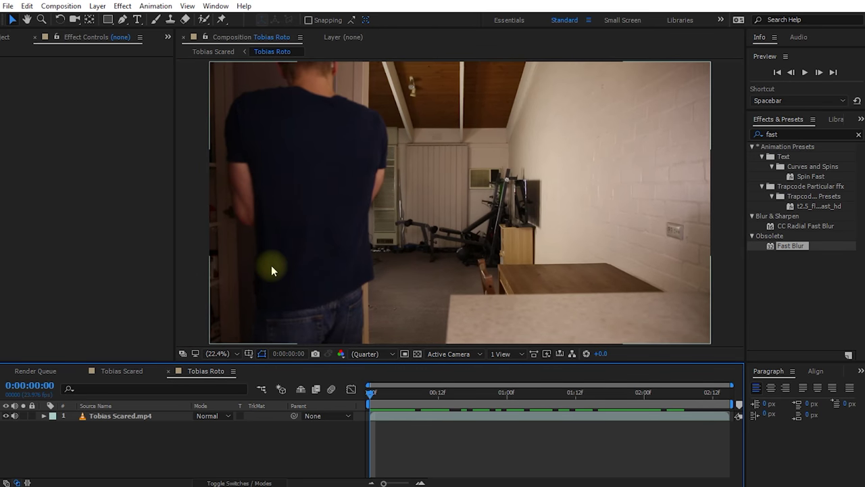
pyautogui.click(309, 236)
pyautogui.scroll(3, 308, 236)
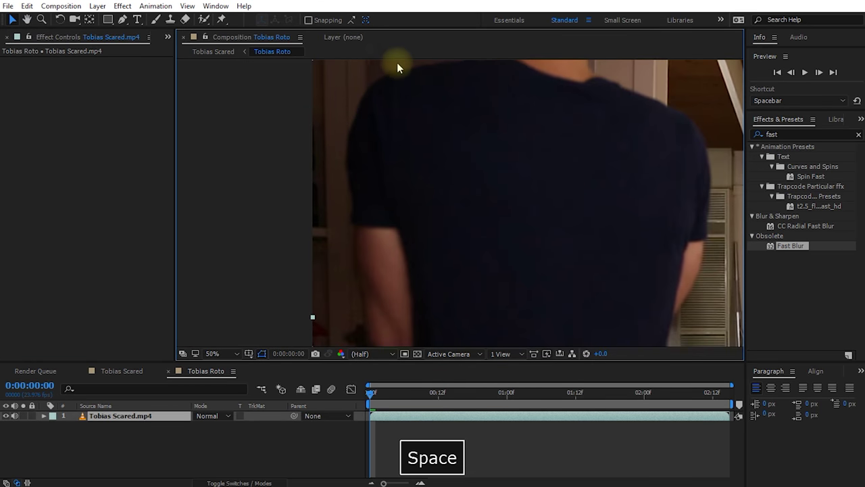
pyautogui.press('space')
pyautogui.moveTo(556, 241); pyautogui.dragTo(499, 248)
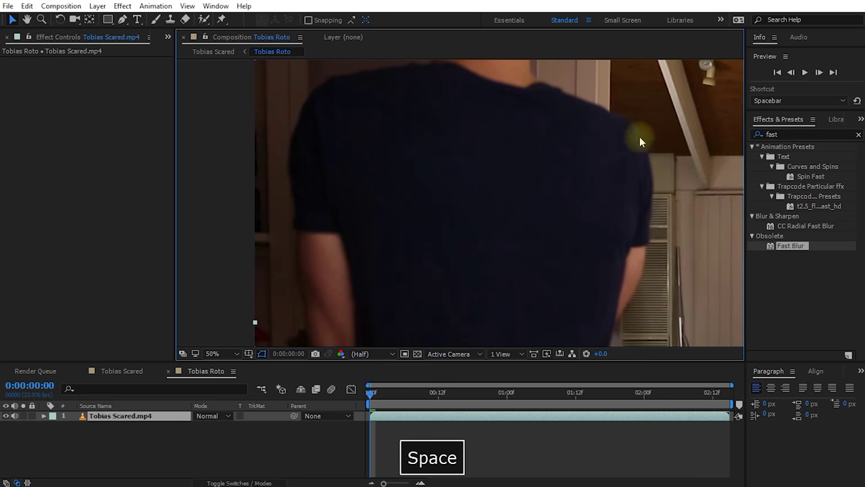
pyautogui.press('space')
pyautogui.moveTo(535, 119); pyautogui.dragTo(573, 98)
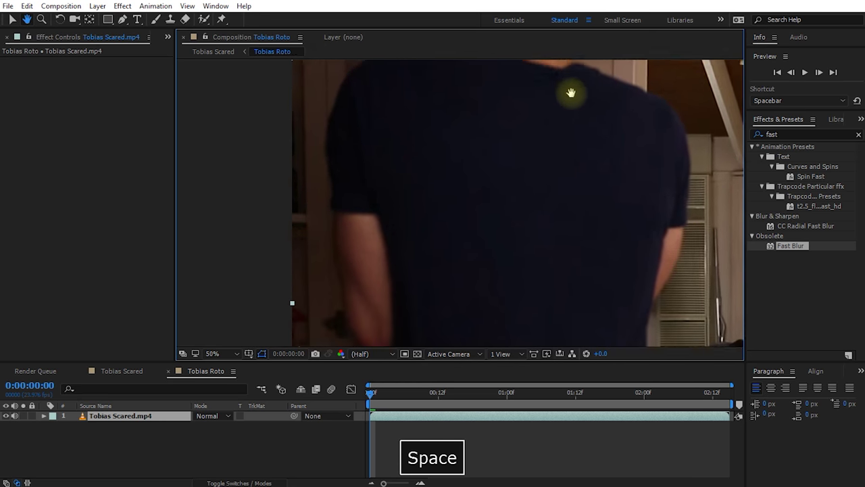
pyautogui.scroll(-2, 468, 188)
pyautogui.moveTo(450, 214); pyautogui.dragTo(422, 144)
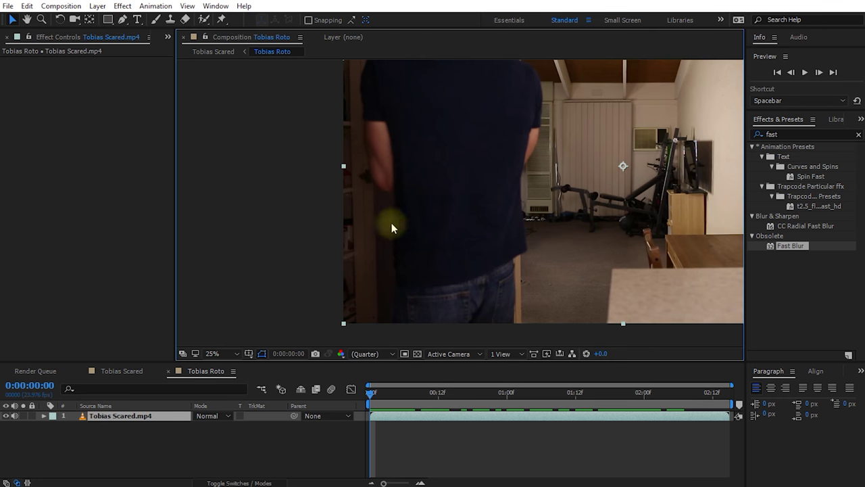
pyautogui.moveTo(394, 220); pyautogui.dragTo(358, 232)
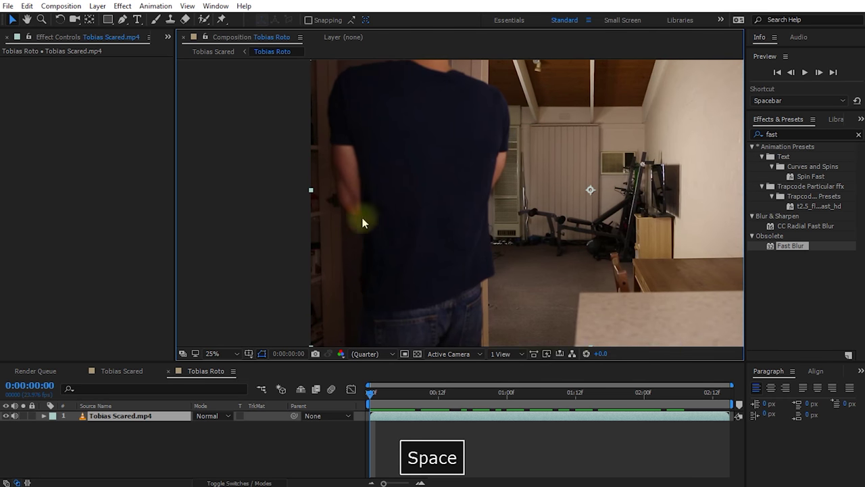
pyautogui.hotkey('alt', '/')
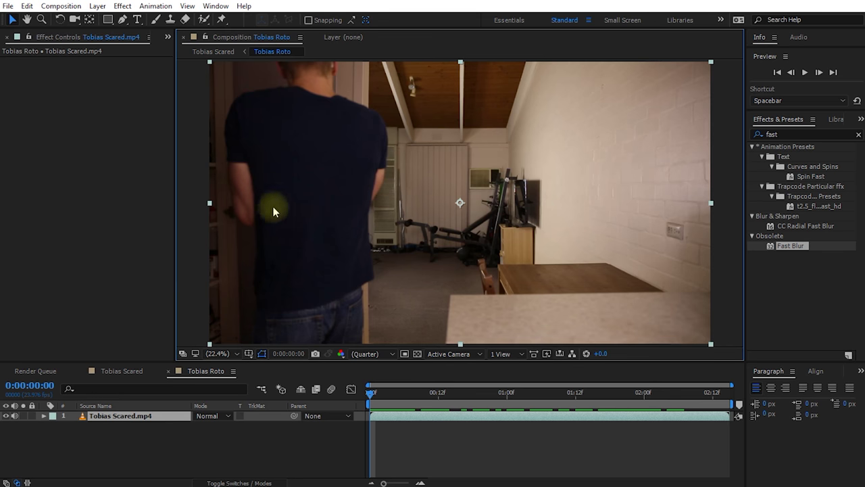
# Step: Duplicate the Tobias Scared.mp4 layer inside Tobias Roto and rename the upper copy "Tobias Matte"
pyautogui.click(102, 414)
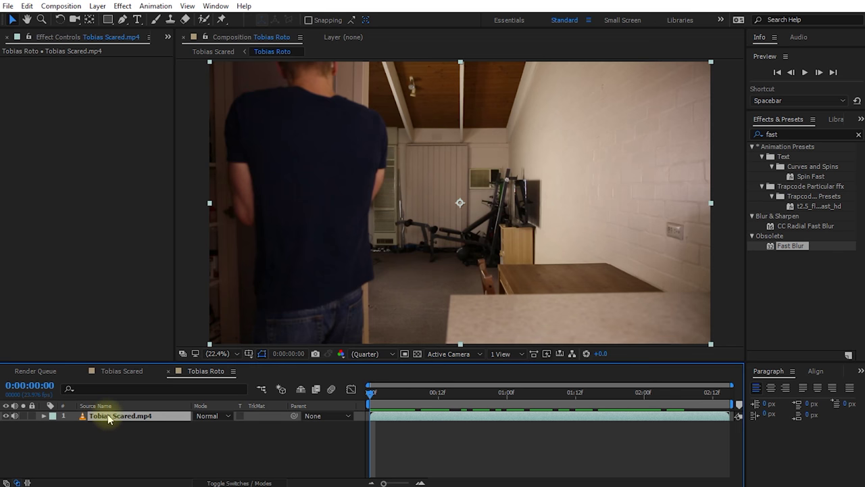
pyautogui.hotkey('ctrl', 'd')
pyautogui.click(109, 427)
pyautogui.click(99, 417)
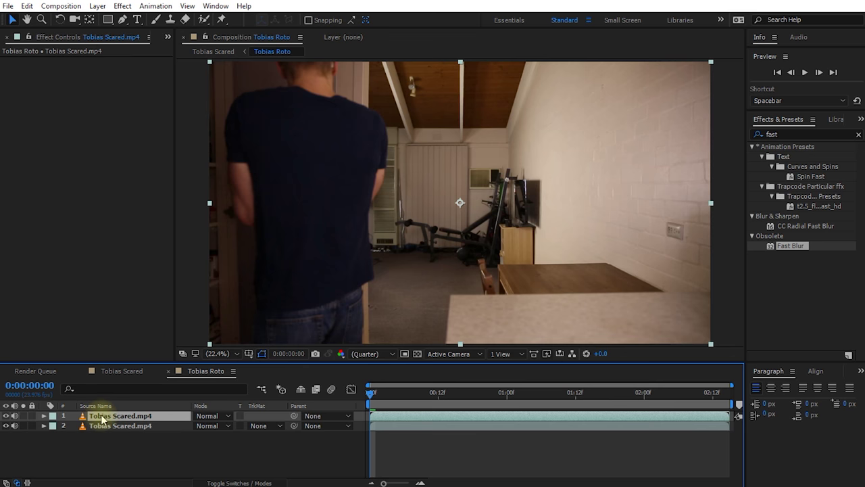
pyautogui.press('Return')
pyautogui.write('Tobias Matte')
pyautogui.press('Return')
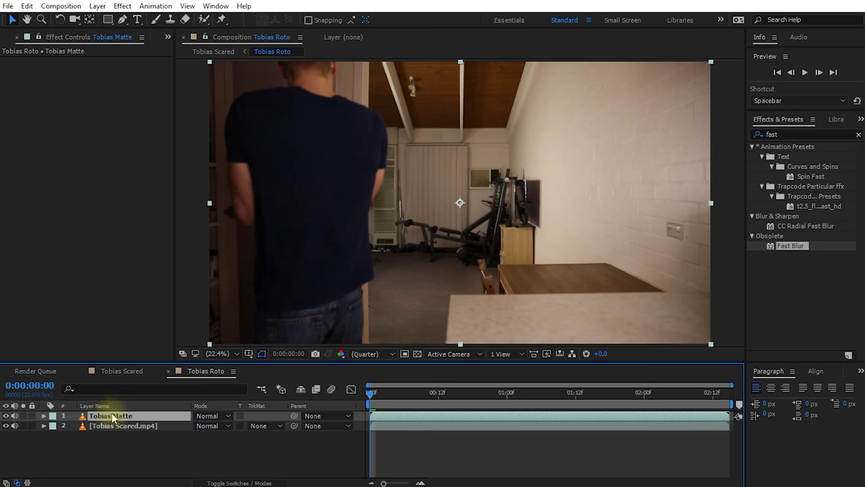
# Step: Apply the Curves effect to Tobias Matte and raise the RGB curve steeply to brighten the man against the dark background
pyautogui.click(784, 133)
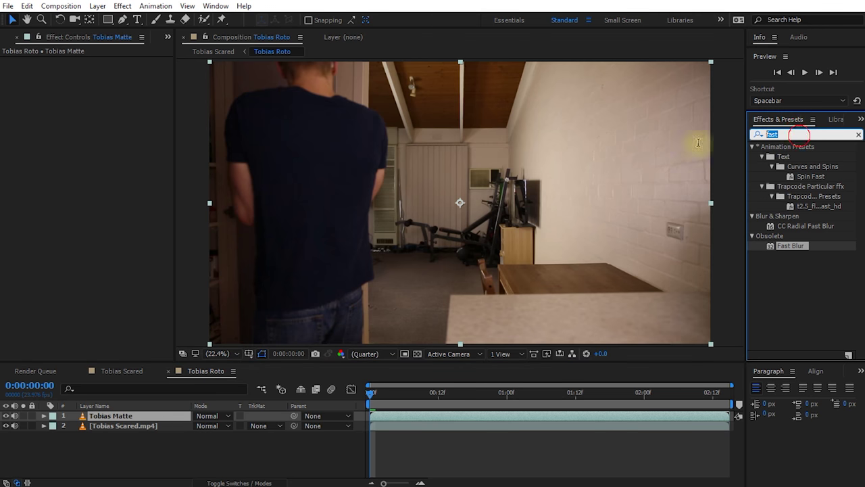
pyautogui.write('curves')
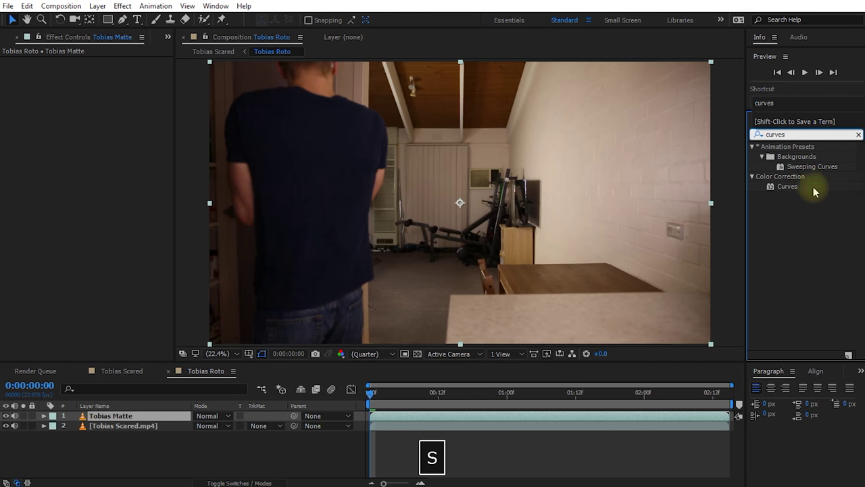
pyautogui.doubleClick(787, 187)
pyautogui.moveTo(176, 133); pyautogui.dragTo(88, 101)
pyautogui.moveTo(78, 154); pyautogui.dragTo(67, 148)
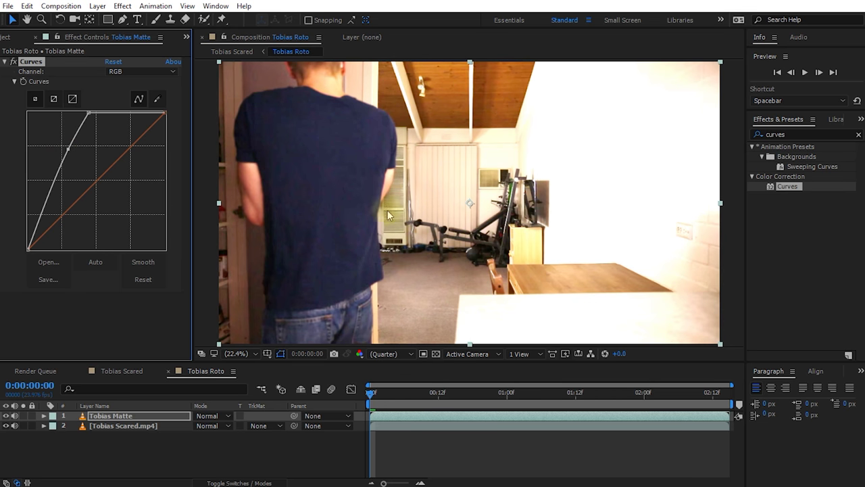
pyautogui.click(302, 287)
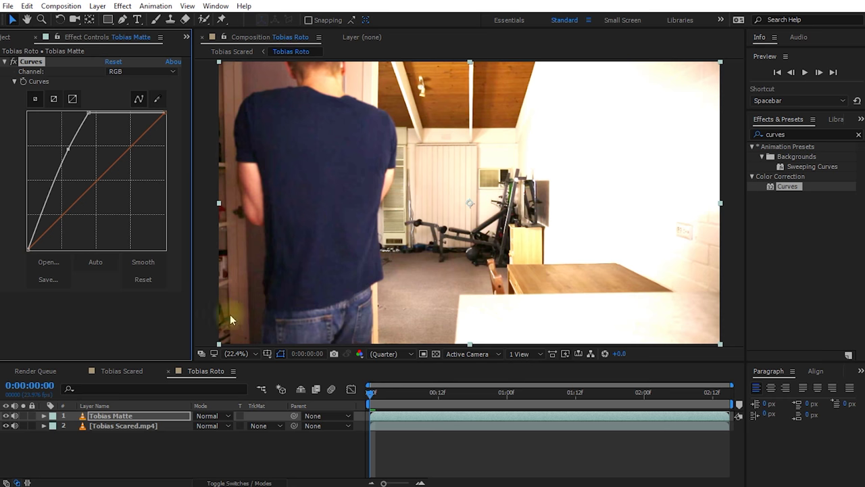
# Step: Pre-compose the Tobias Matte layer as "Tobias Matte Comp", moving all attributes into the new composition
pyautogui.click(175, 415)
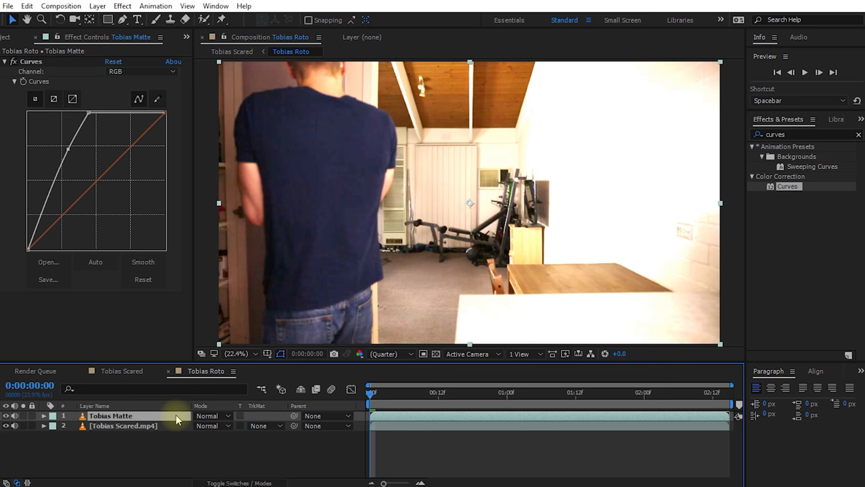
pyautogui.hotkey('ctrl', 'shift', 'c')
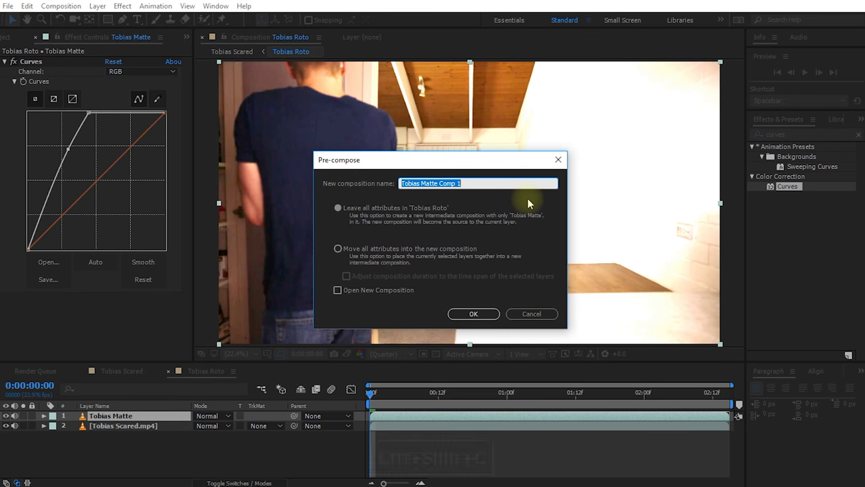
pyautogui.press('Right')
pyautogui.press('BackSpace')
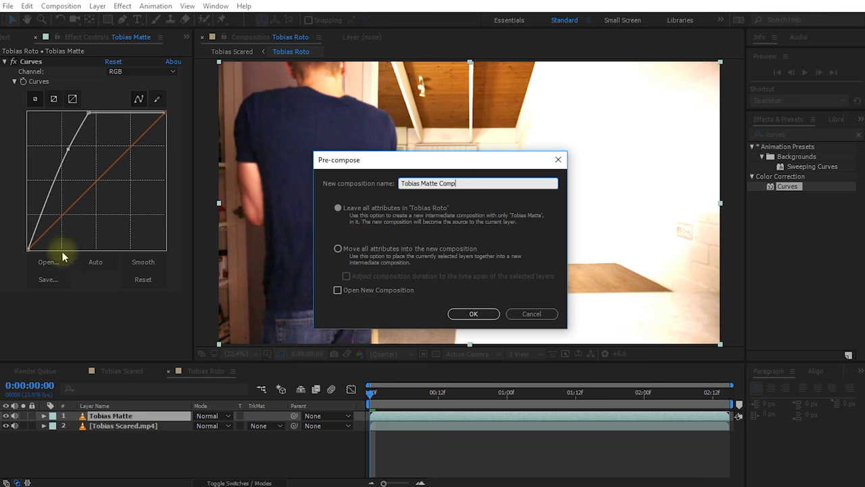
pyautogui.click(346, 249)
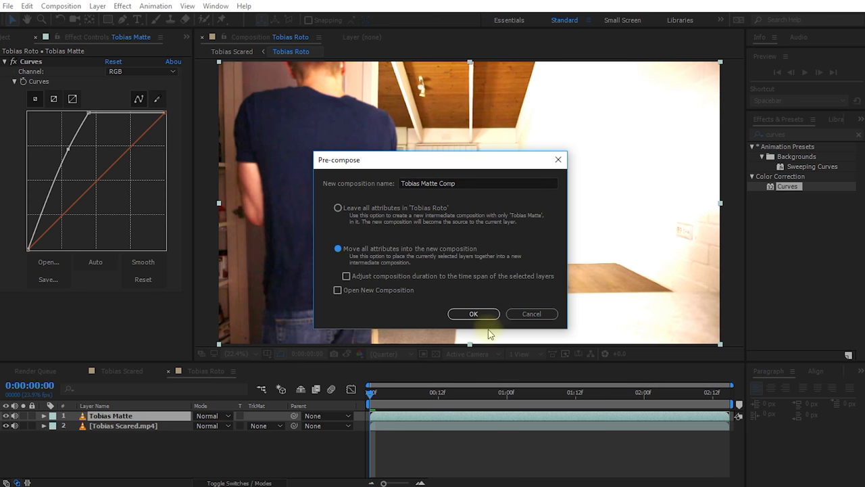
pyautogui.click(474, 314)
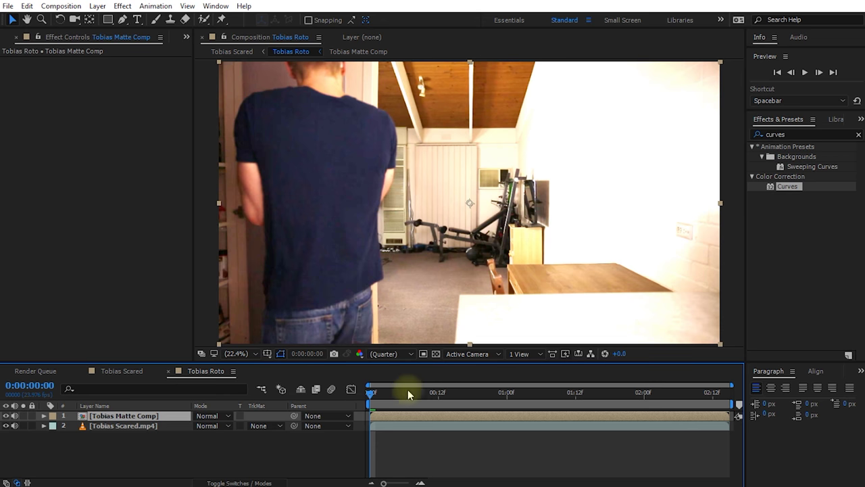
# Step: Open Tobias Matte Comp in its layer view with the Roto Brush tool, enlarge the viewer, and set the view resolution to Full
pyautogui.click(204, 20)
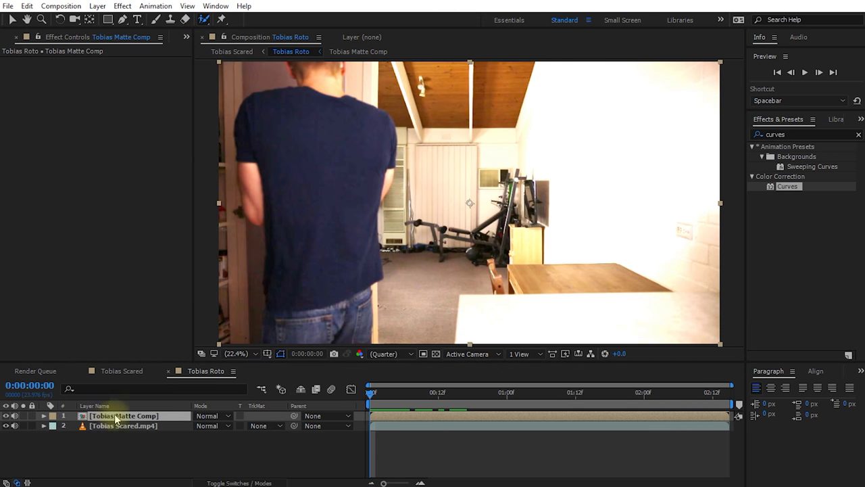
pyautogui.doubleClick(110, 416)
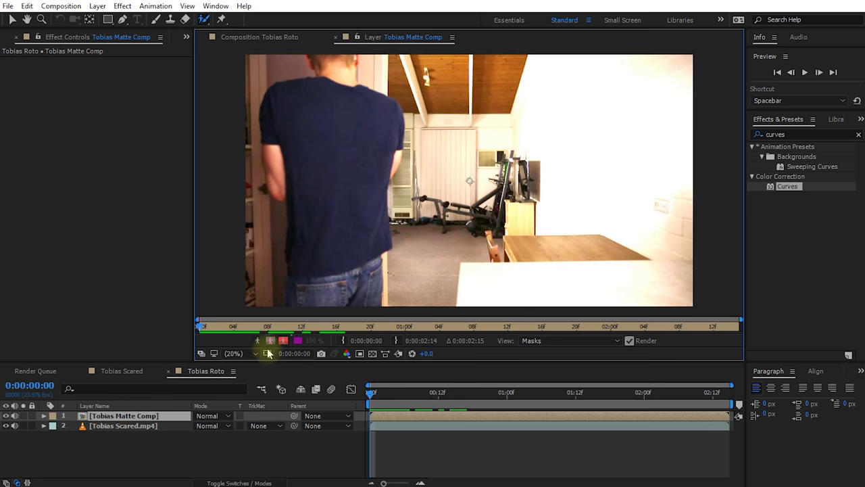
pyautogui.moveTo(483, 363); pyautogui.dragTo(484, 391)
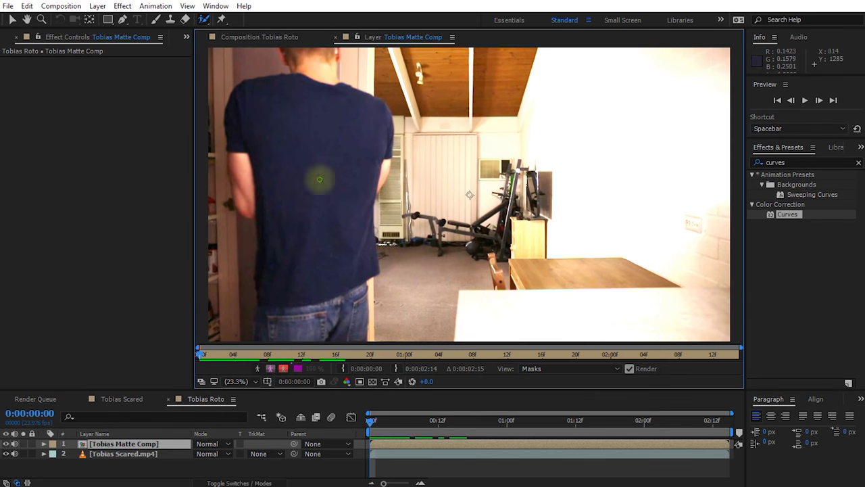
pyautogui.click(186, 6)
pyautogui.moveTo(226, 66)
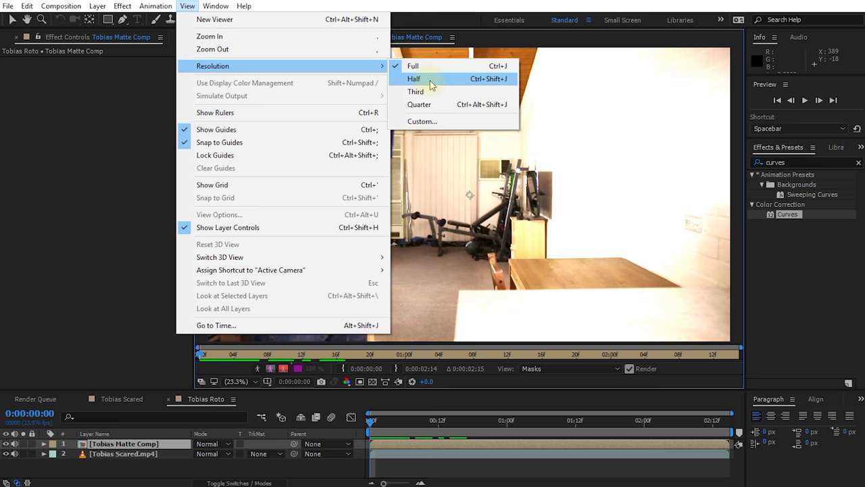
pyautogui.click(396, 69)
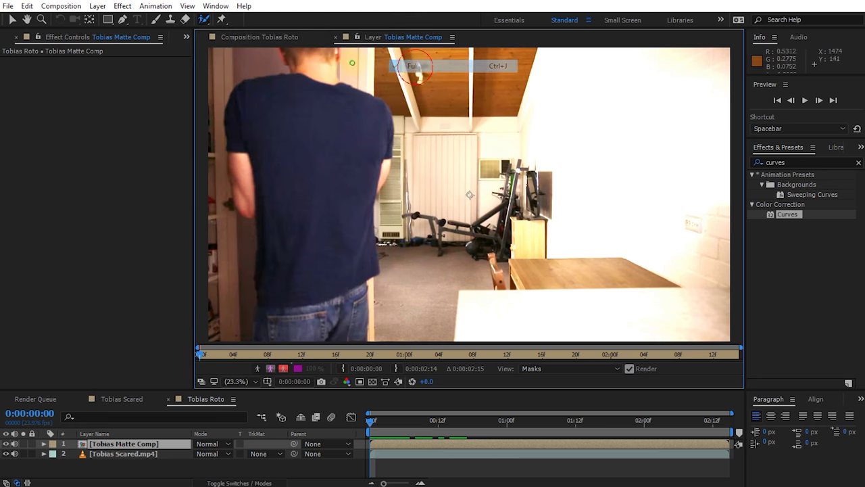
# Step: Select the man with Roto Brush strokes over his neck, shirt, arm and jeans, and refine the outline along his shelf side
pyautogui.moveTo(329, 54)
pyautogui.mouseDown()
pyautogui.moveTo(302, 55)
pyautogui.moveTo(258, 134)
pyautogui.moveTo(346, 323)
pyautogui.moveTo(386, 151)
pyautogui.moveTo(325, 55)
pyautogui.mouseUp()
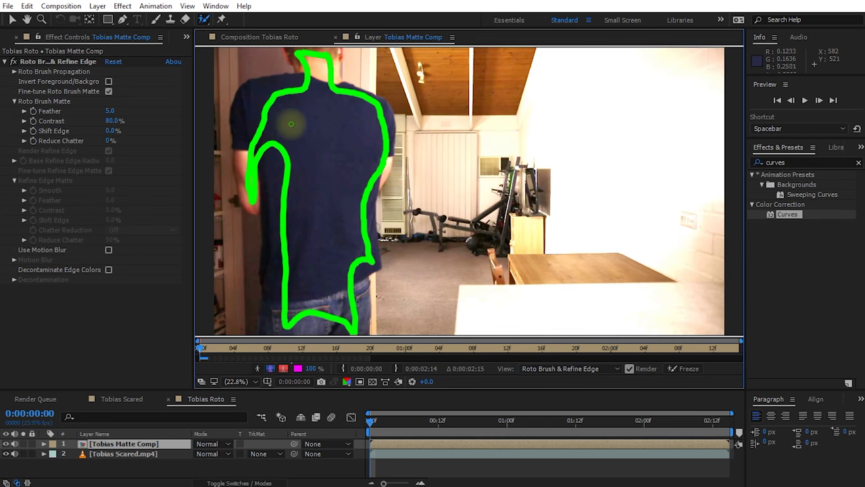
pyautogui.moveTo(271, 56)
pyautogui.mouseDown()
pyautogui.moveTo(220, 90)
pyautogui.moveTo(220, 166)
pyautogui.moveTo(237, 215)
pyautogui.moveTo(250, 224)
pyautogui.moveTo(249, 338)
pyautogui.mouseUp()
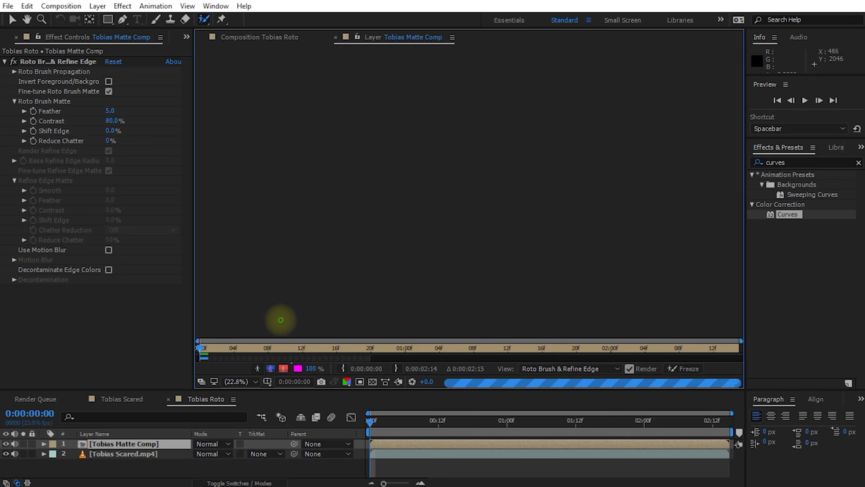
pyautogui.moveTo(271, 295); pyautogui.dragTo(269, 342)
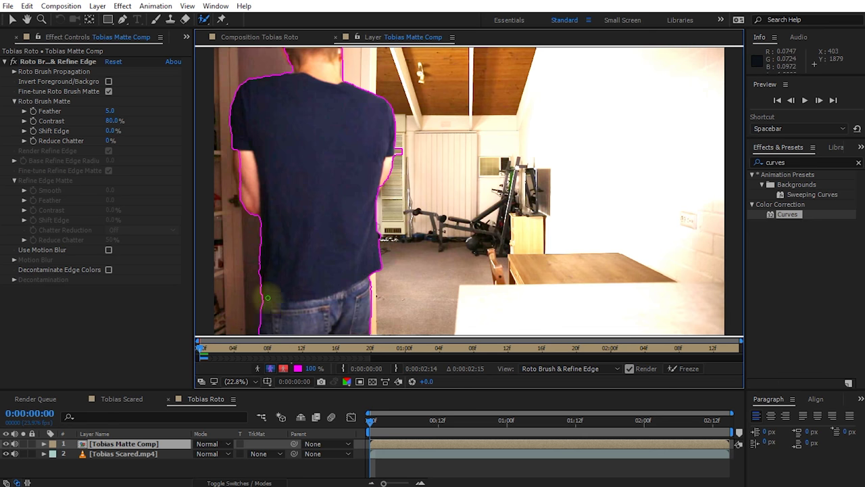
pyautogui.moveTo(265, 299); pyautogui.dragTo(265, 344)
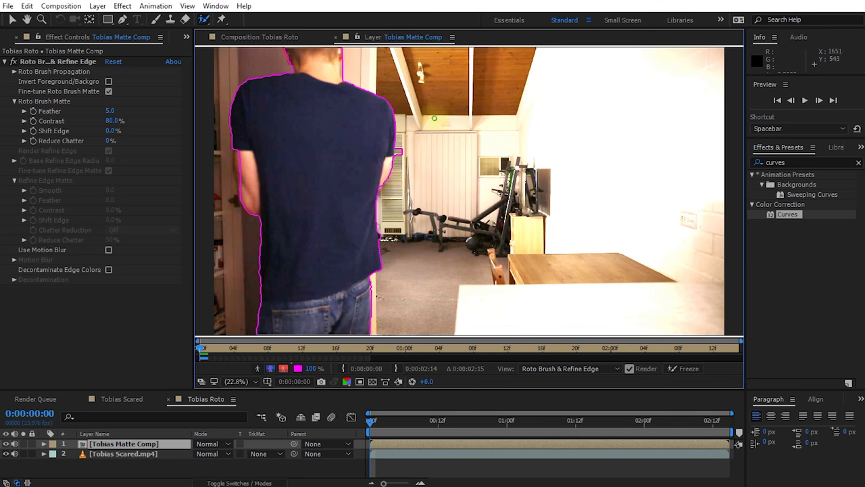
# Step: Subtract the background beside the man's arm and neck from the Roto Brush selection, and propagate the matte frame by frame to 0:00:02:14
pyautogui.moveTo(400, 134); pyautogui.dragTo(396, 169)
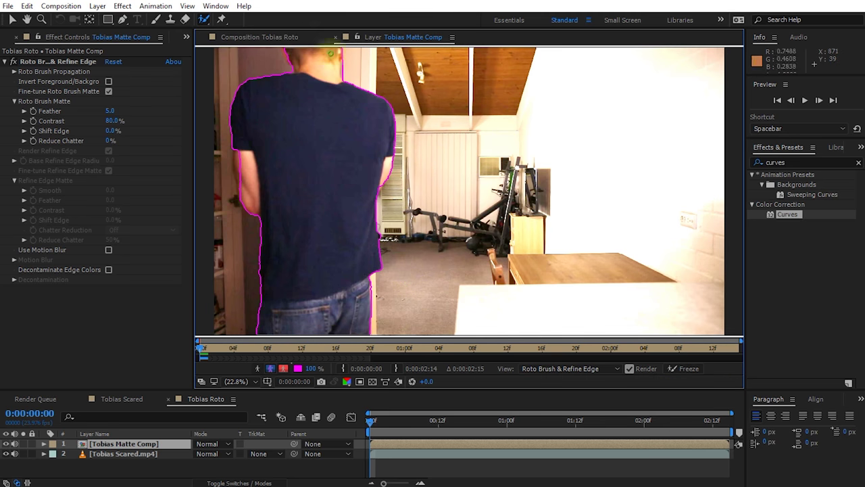
pyautogui.press('alt')
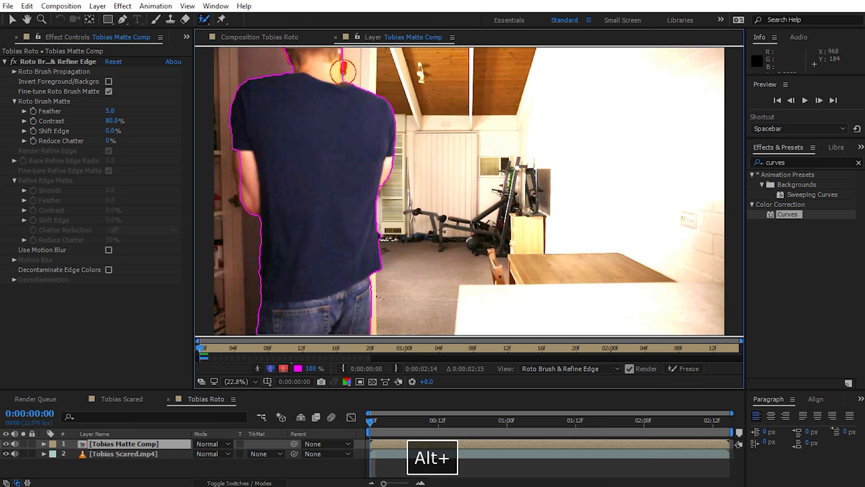
pyautogui.press('pagedown')
pyautogui.press('pagedown')
pyautogui.press('pagedown')
pyautogui.press('pagedown')
pyautogui.press('pagedown')
pyautogui.press('pagedown')
pyautogui.press('pagedown')
pyautogui.press('pagedown')
pyautogui.press('pagedown')
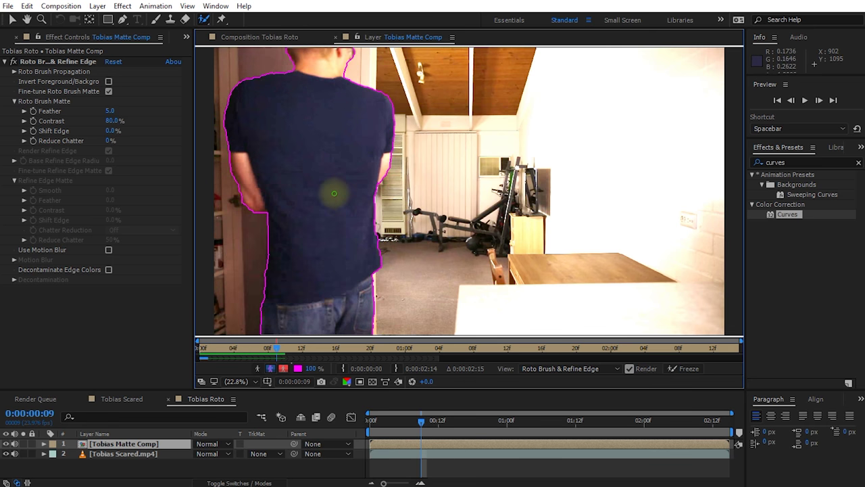
pyautogui.press('pagedown')
pyautogui.press('pagedown')
pyautogui.press('pagedown')
pyautogui.press('pagedown')
pyautogui.press('pagedown')
pyautogui.press('pagedown')
pyautogui.press('pagedown')
pyautogui.press('pagedown')
pyautogui.press('pagedown')
pyautogui.press('pagedown')
pyautogui.press('pagedown')
pyautogui.press('pagedown')
pyautogui.press('pagedown')
pyautogui.press('pagedown')
pyautogui.press('pagedown')
pyautogui.press('pagedown')
pyautogui.press('pagedown')
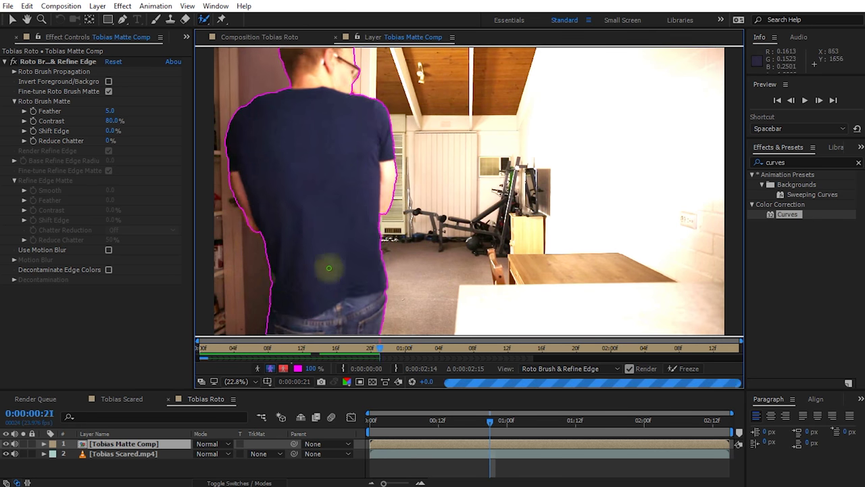
pyautogui.press('pagedown')
pyautogui.press('pagedown')
pyautogui.press('pagedown')
pyautogui.press('pagedown')
pyautogui.press('pagedown')
pyautogui.press('pagedown')
pyautogui.press('pagedown')
pyautogui.press('pagedown')
pyautogui.press('pagedown')
pyautogui.press('pagedown')
pyautogui.press('pagedown')
pyautogui.press('pagedown')
pyautogui.press('pagedown')
pyautogui.press('pagedown')
pyautogui.press('pagedown')
pyautogui.press('pagedown')
pyautogui.press('pagedown')
pyautogui.press('pagedown')
pyautogui.press('pagedown')
pyautogui.press('pagedown')
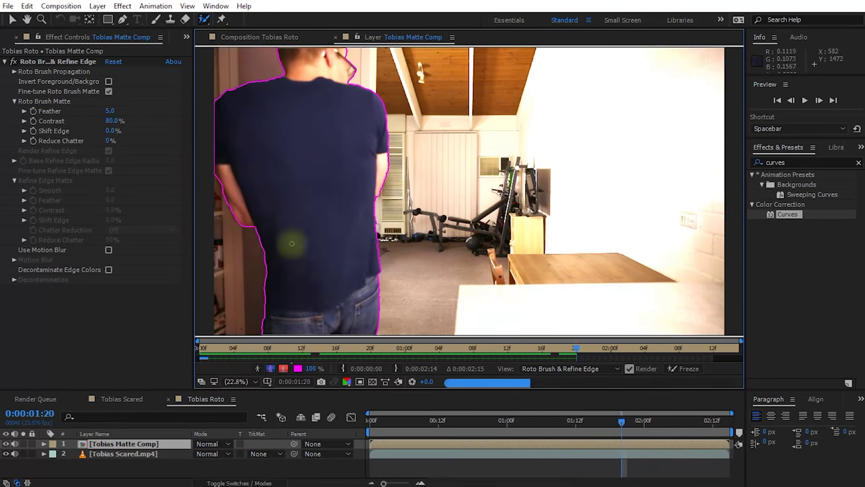
pyautogui.press('pagedown')
pyautogui.press('pagedown')
pyautogui.press('pagedown')
pyautogui.press('pagedown')
pyautogui.press('pagedown')
pyautogui.press('pagedown')
pyautogui.press('pagedown')
pyautogui.press('pagedown')
pyautogui.press('pagedown')
pyautogui.press('pagedown')
pyautogui.press('pagedown')
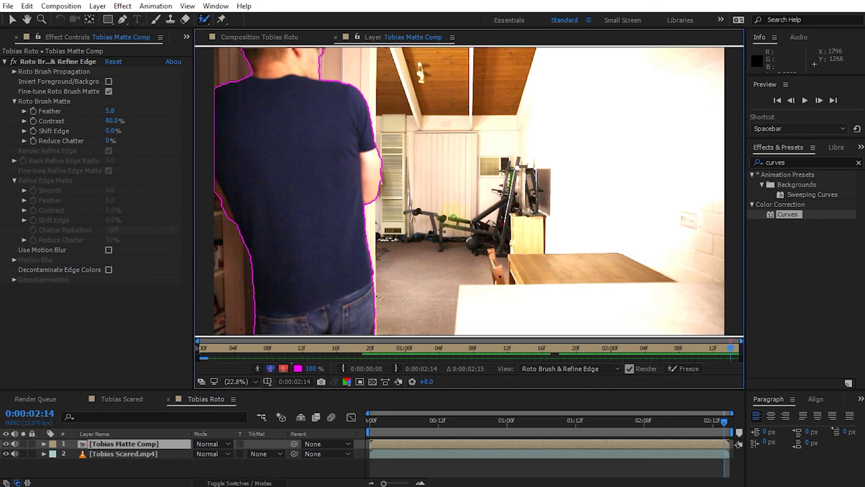
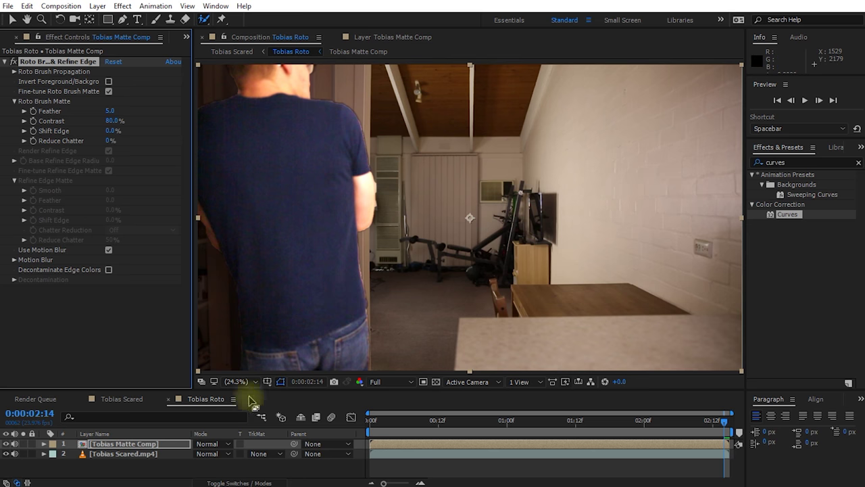
# Step: Set the track matte of the Tobias Scared.mp4 layer to Alpha Matte "Tobias Matte Comp"
pyautogui.click(122, 454)
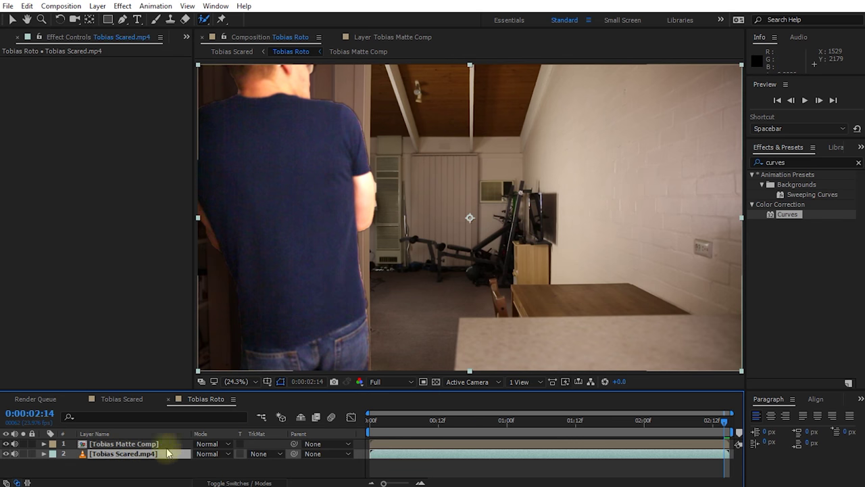
pyautogui.click(270, 454)
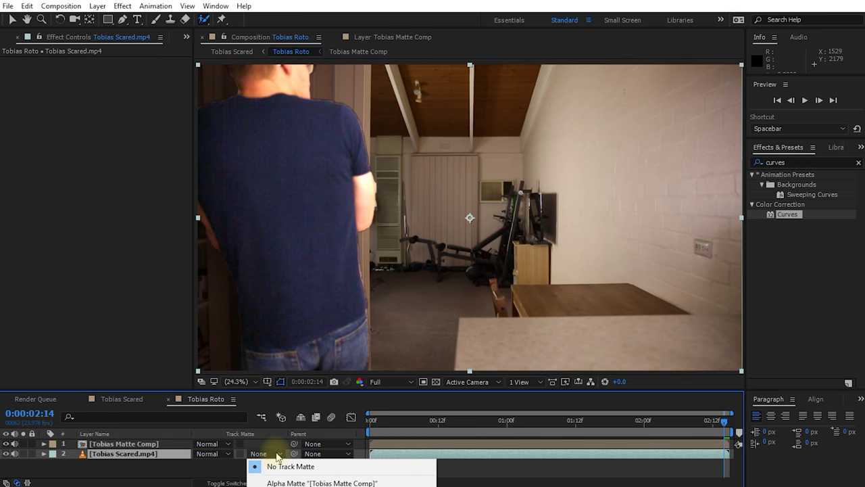
pyautogui.click(305, 483)
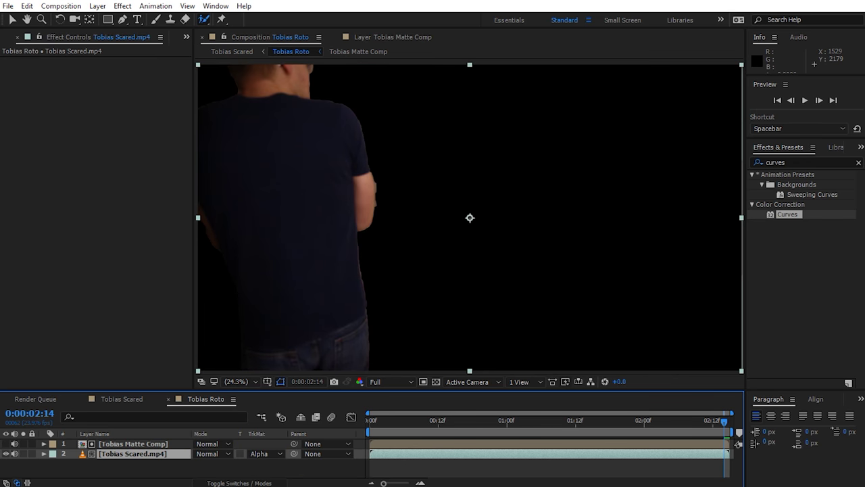
# Step: Show the transparency grid behind the cut-out man at 0:00:00:13, and return to the first frame with no layer selected
pyautogui.moveTo(691, 420); pyautogui.dragTo(445, 422)
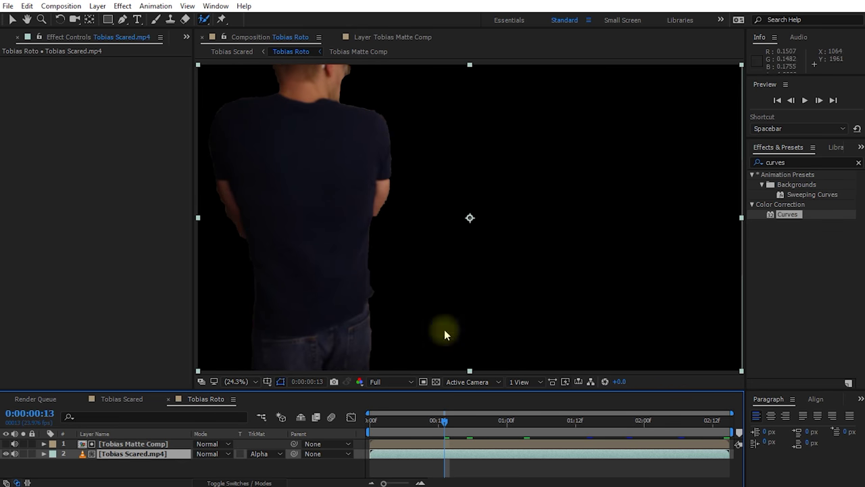
pyautogui.click(435, 383)
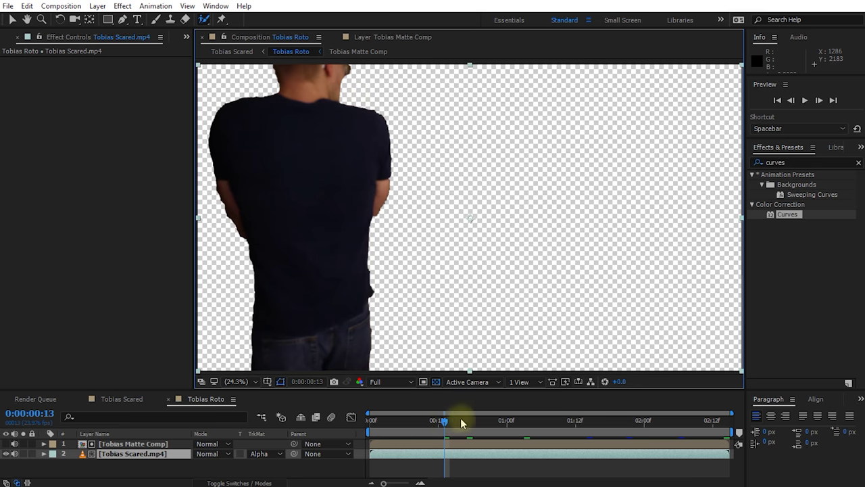
pyautogui.click(158, 445)
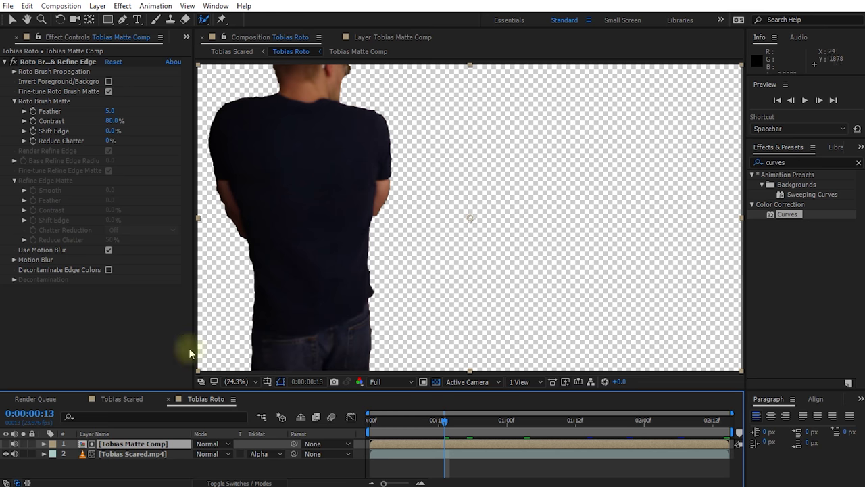
pyautogui.moveTo(444, 426); pyautogui.dragTo(352, 428)
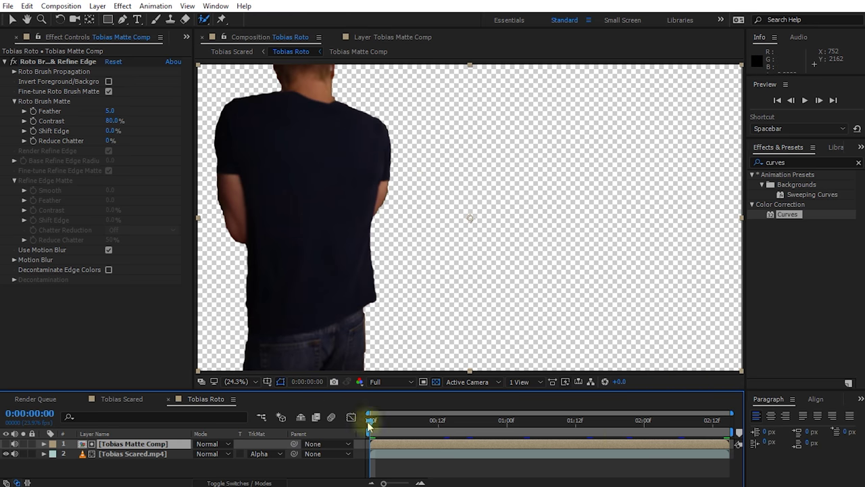
pyautogui.click(149, 468)
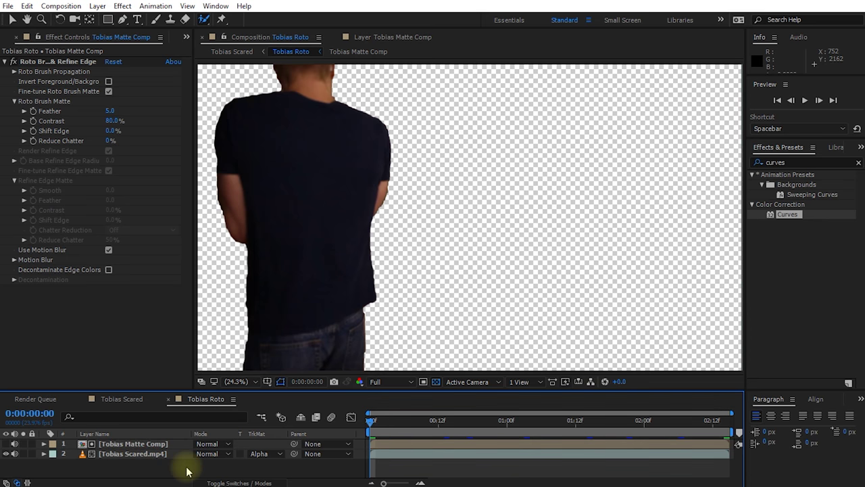
# Step: Add the Tobias Roto composition to the render queue and set its QuickTime output module's video codec to PNG
pyautogui.hotkey('ctrl', 'shift', '/')
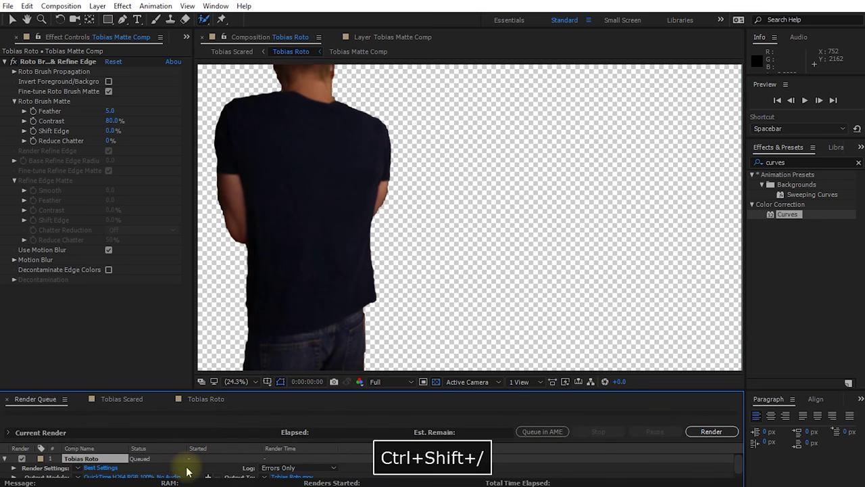
pyautogui.moveTo(258, 390); pyautogui.dragTo(261, 362)
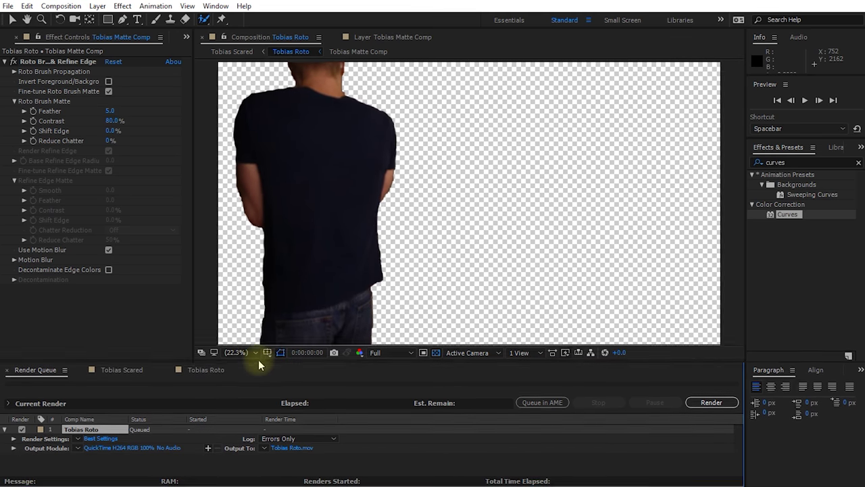
pyautogui.click(114, 447)
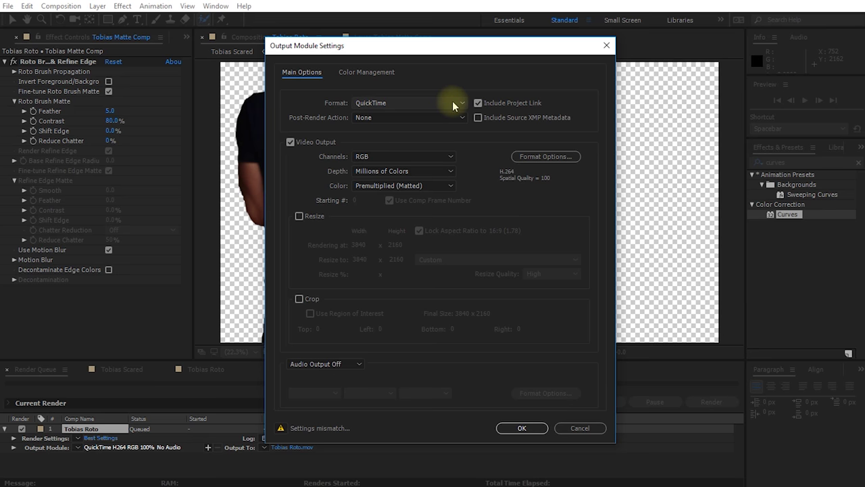
pyautogui.click(548, 156)
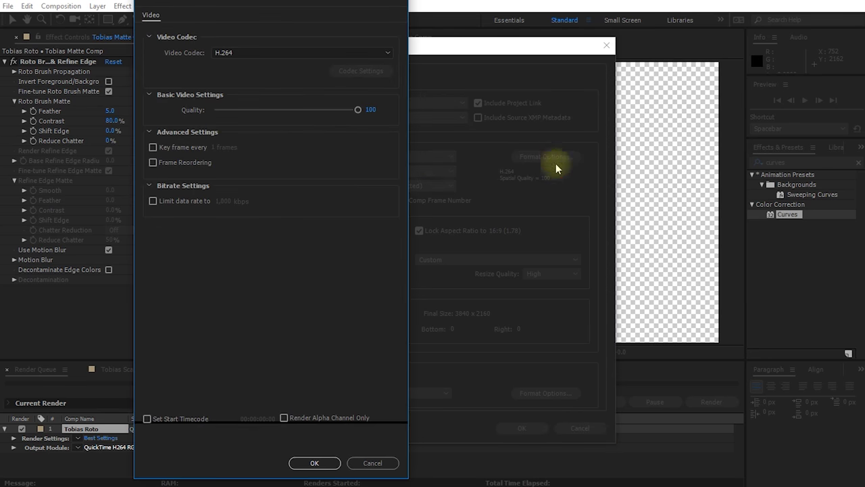
pyautogui.click(247, 52)
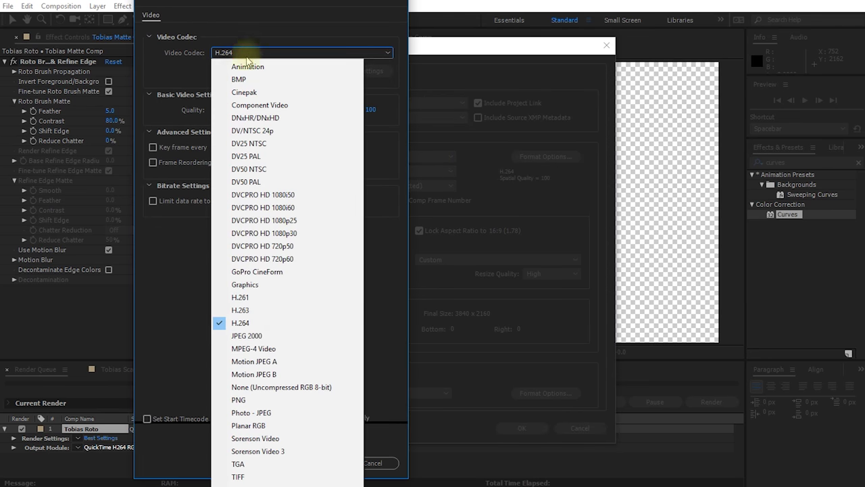
pyautogui.click(299, 400)
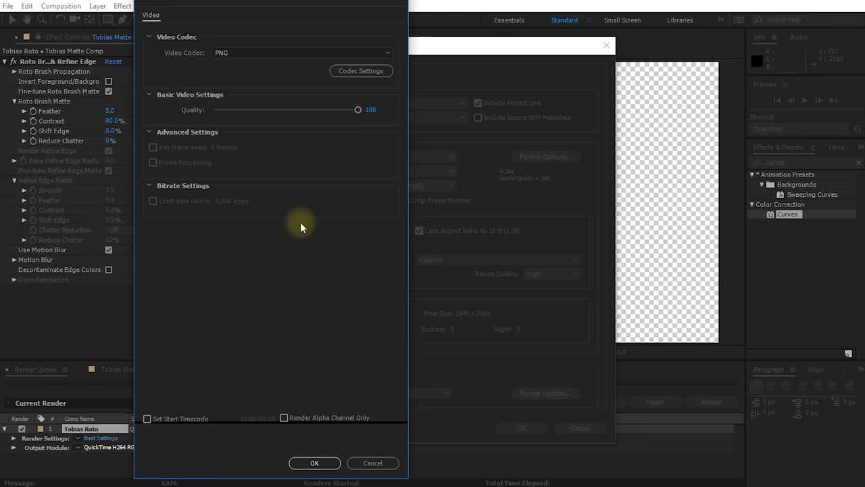
pyautogui.click(315, 463)
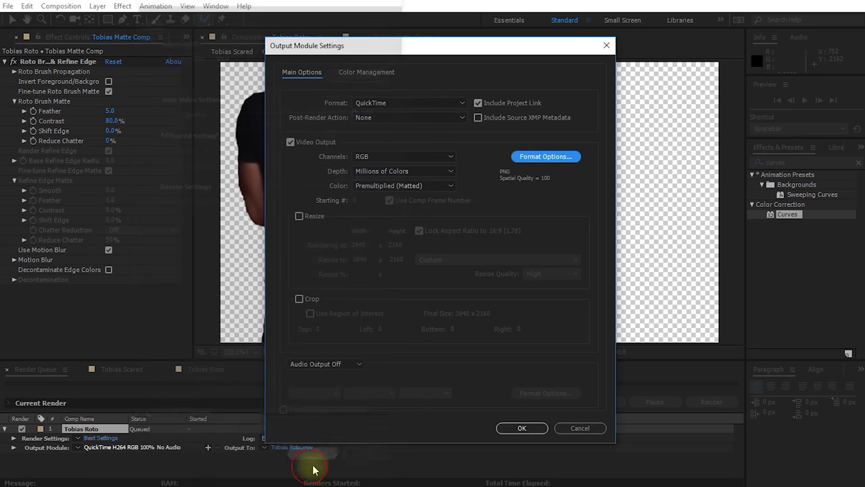
# Step: Set the output module's channels to RGB + Alpha and accept the output module settings
pyautogui.click(406, 156)
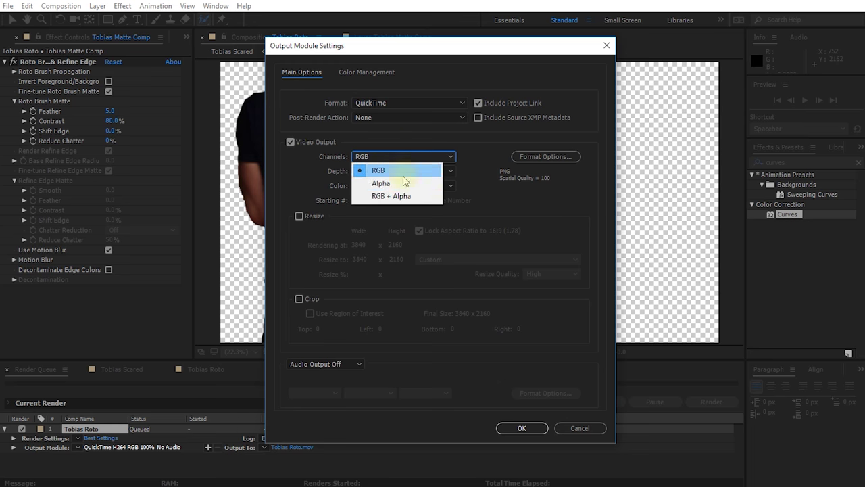
pyautogui.click(395, 196)
pyautogui.moveTo(427, 48); pyautogui.dragTo(663, 54)
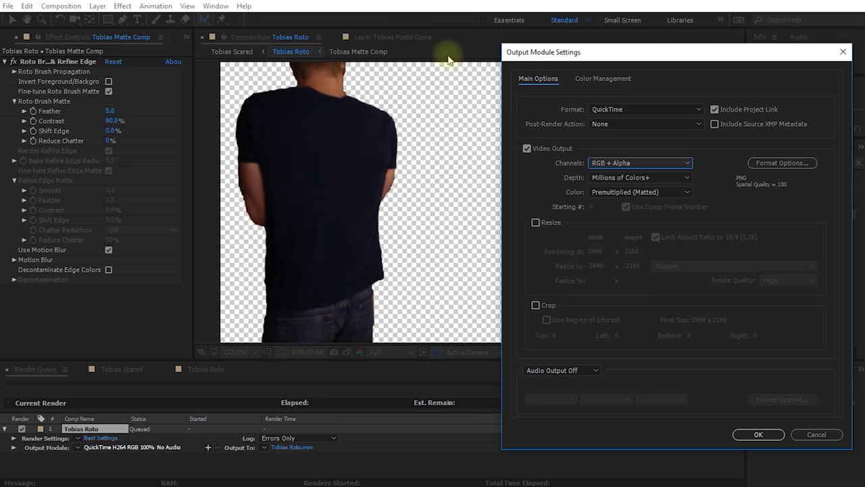
pyautogui.moveTo(610, 54); pyautogui.dragTo(356, 39)
pyautogui.click(501, 419)
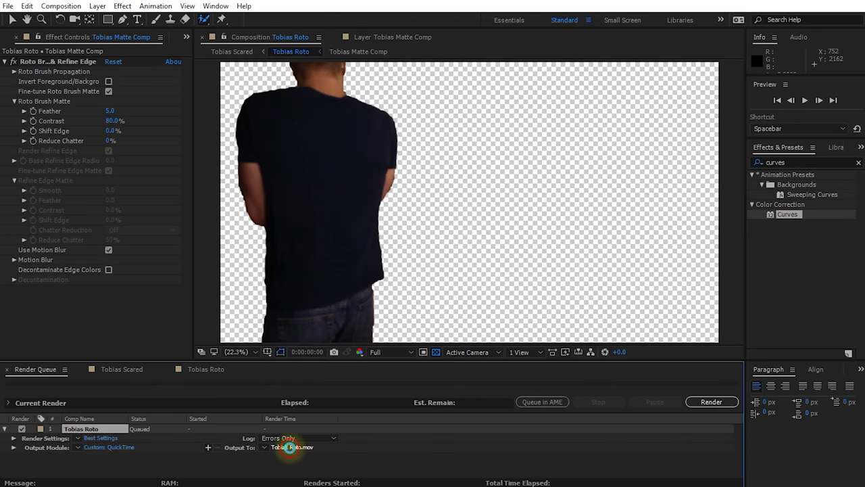
# Step: Set the output file to Tobias Roto.mov in the Tutorial folder and render the queued composition
pyautogui.click(298, 447)
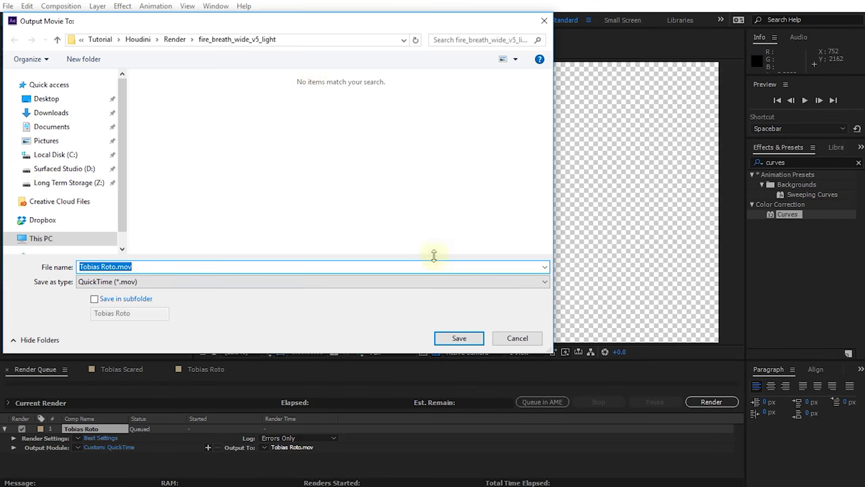
pyautogui.click(101, 40)
pyautogui.moveTo(359, 23); pyautogui.dragTo(393, 22)
pyautogui.click(492, 338)
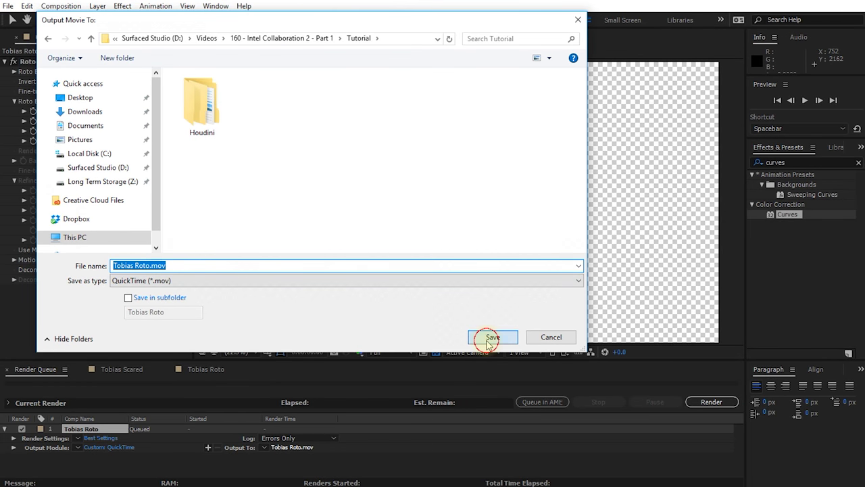
pyautogui.click(708, 402)
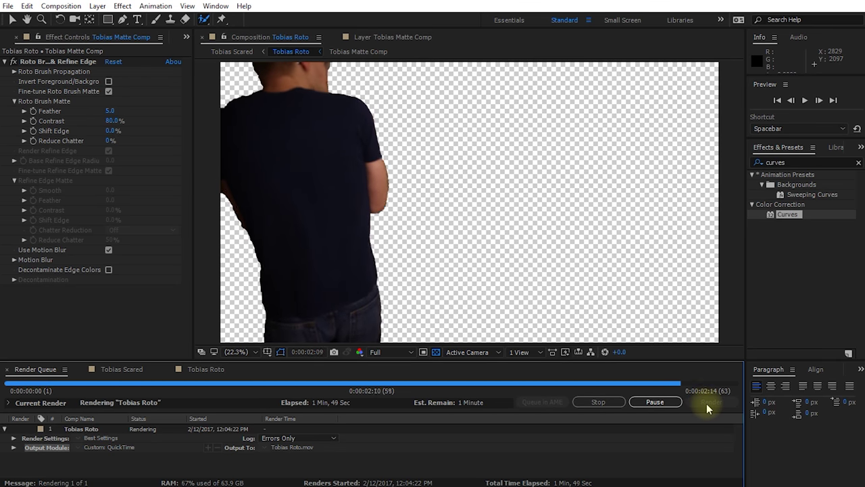
# Step: Import the rendered Tobias Roto.mov from the Tutorial folder into the project as footage
pyautogui.click(187, 36)
pyautogui.click(206, 53)
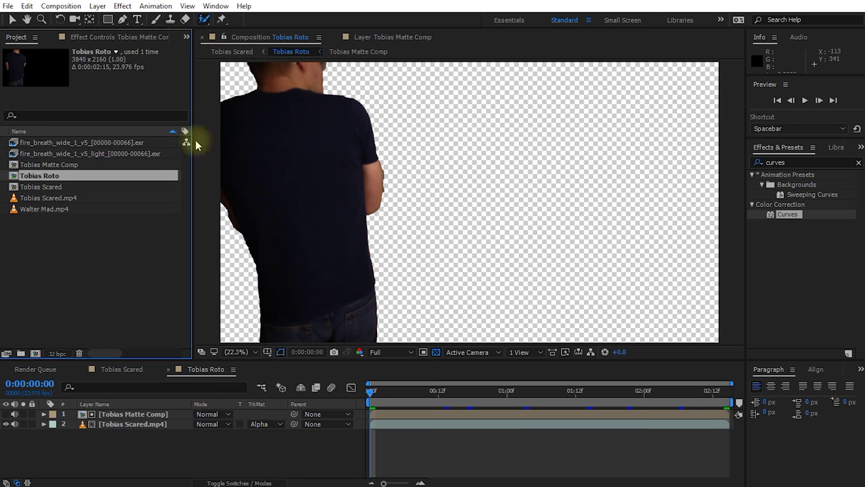
pyautogui.doubleClick(79, 249)
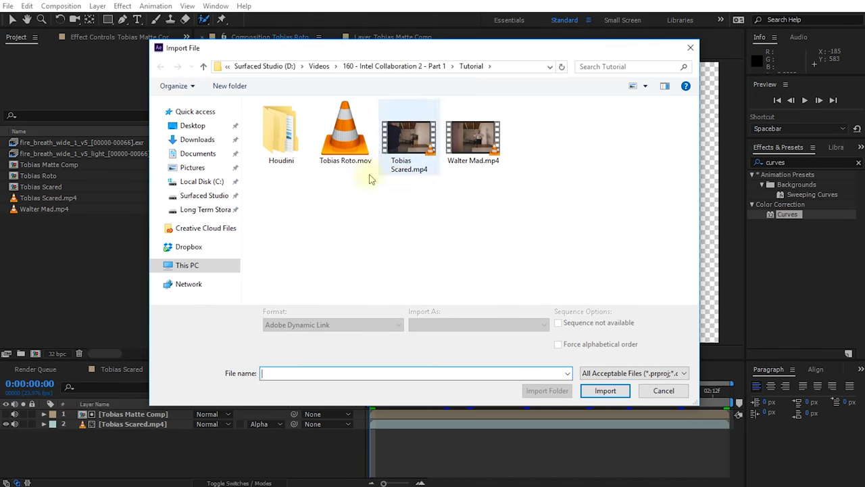
pyautogui.click(352, 152)
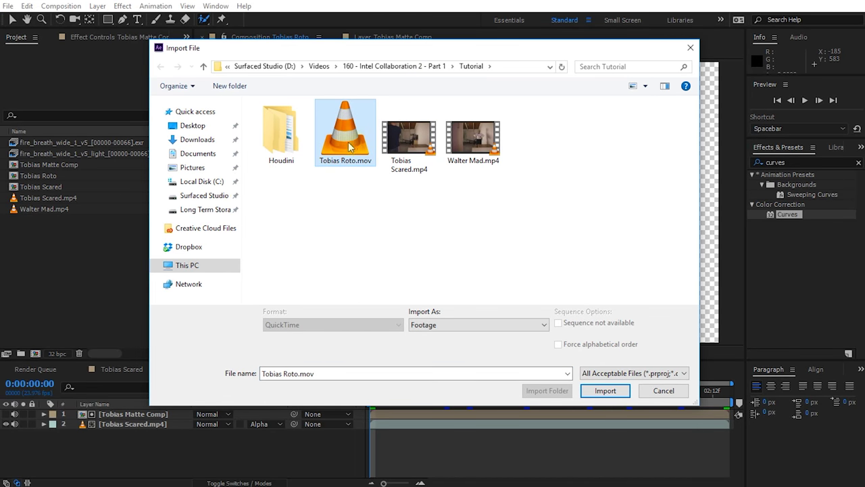
pyautogui.click(605, 392)
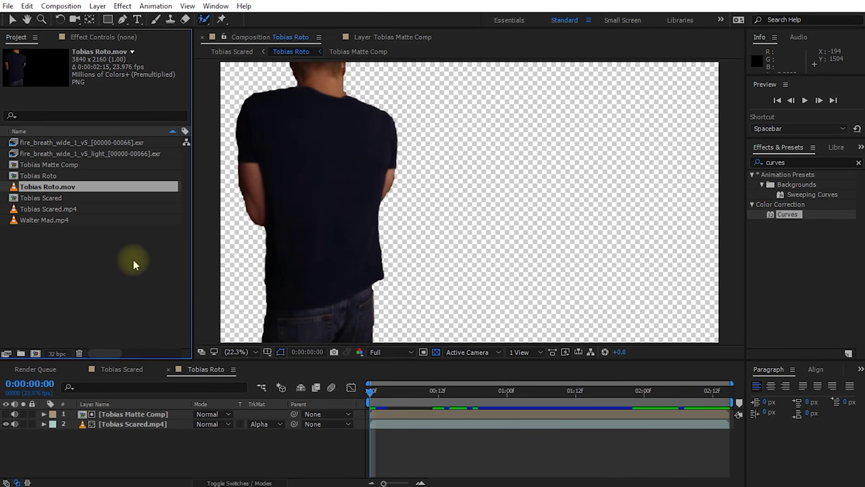
# Step: Rename the Tobias Scared composition in the project as "Fire Breath VFX"
pyautogui.click(54, 198)
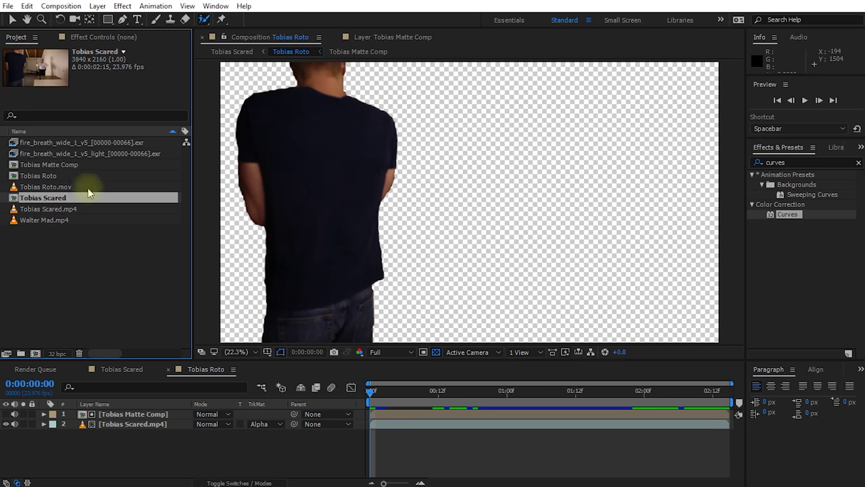
pyautogui.press('Return')
pyautogui.write('F')
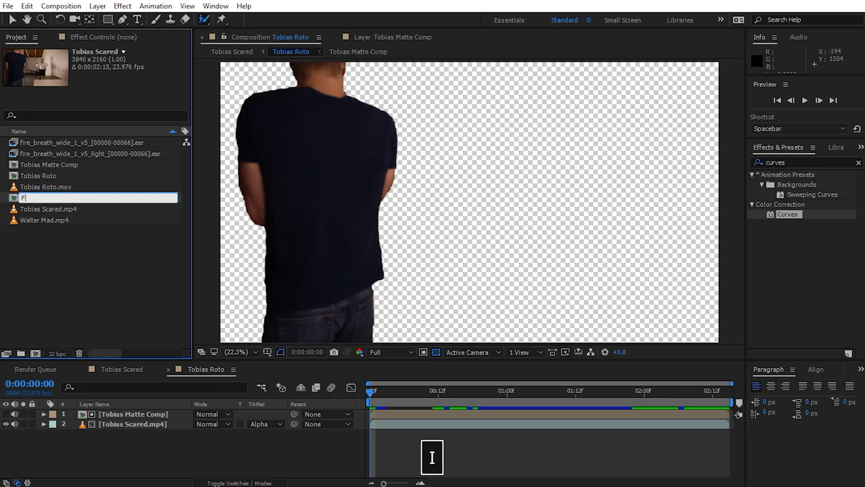
pyautogui.write('ire Breath VFX')
pyautogui.press('Return')
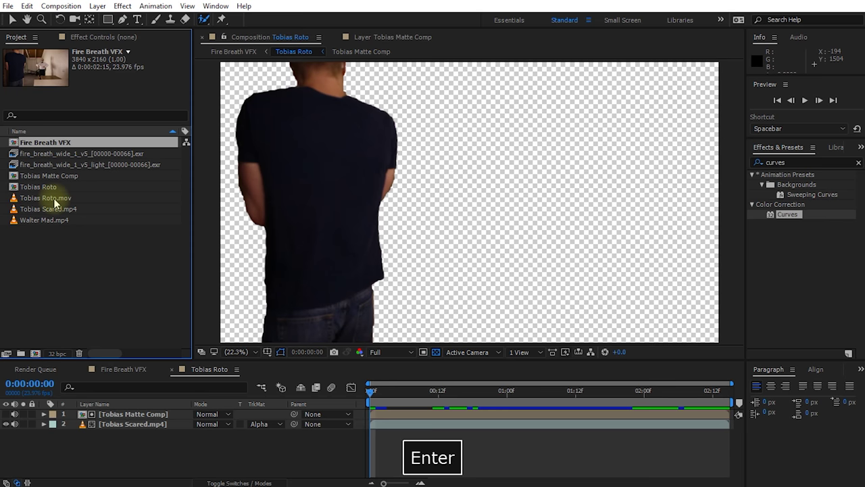
# Step: In the Fire Breath VFX composition, turn off the Tobias Roto layer's visibility and hide it from the timeline as a shy layer
pyautogui.doubleClick(32, 143)
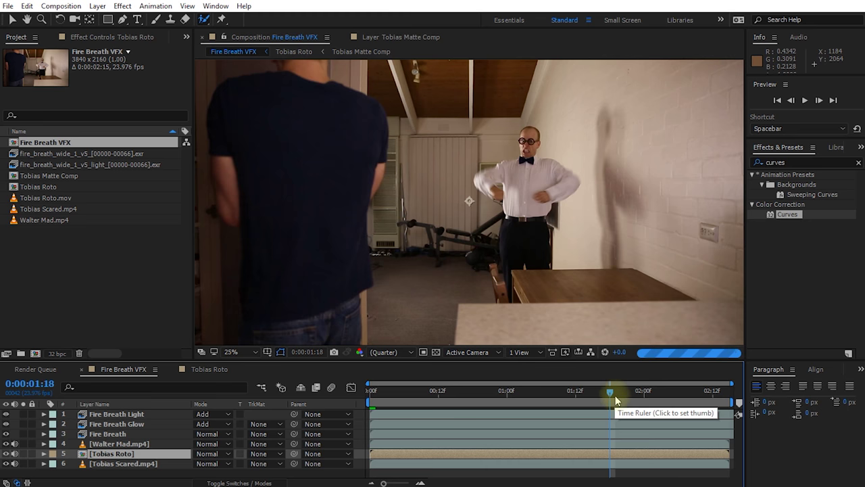
pyautogui.click(611, 391)
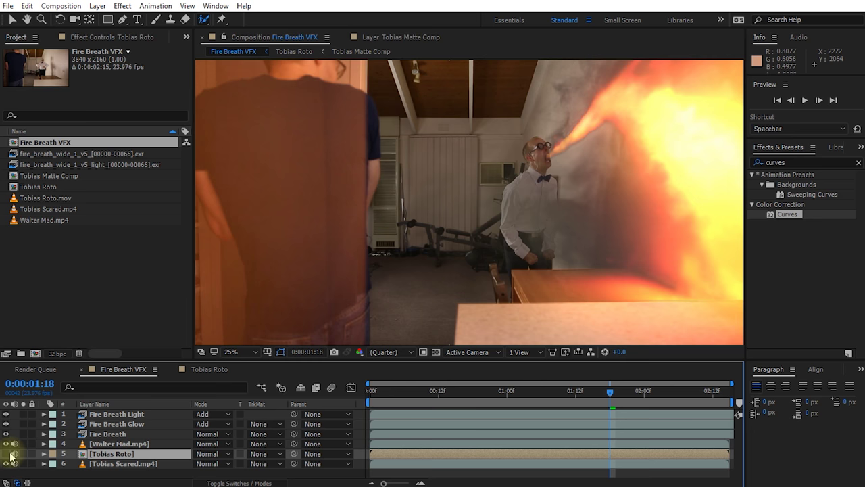
pyautogui.press('F4')
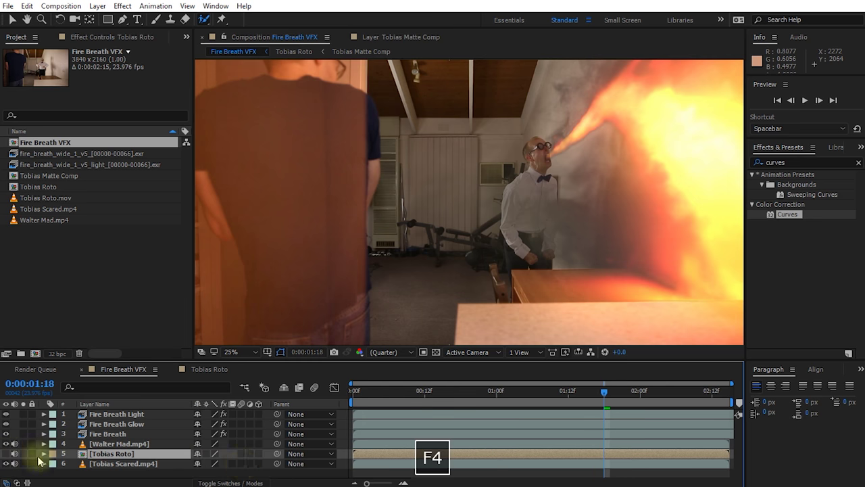
pyautogui.click(197, 454)
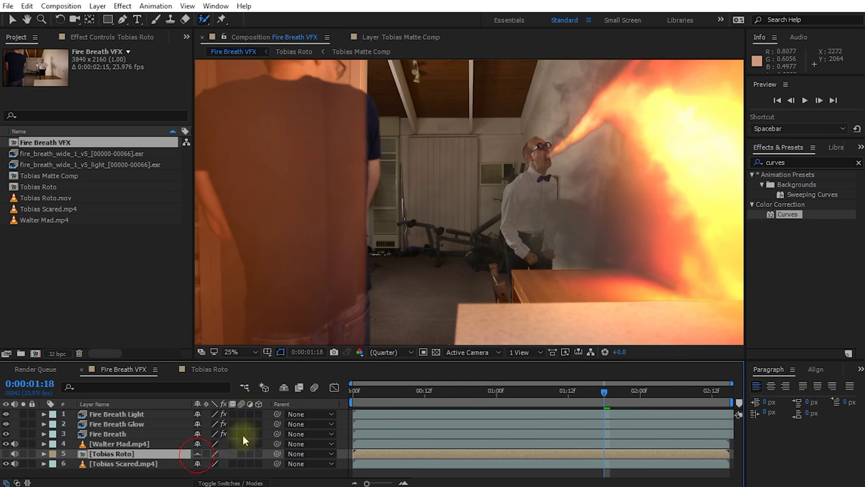
pyautogui.click(285, 387)
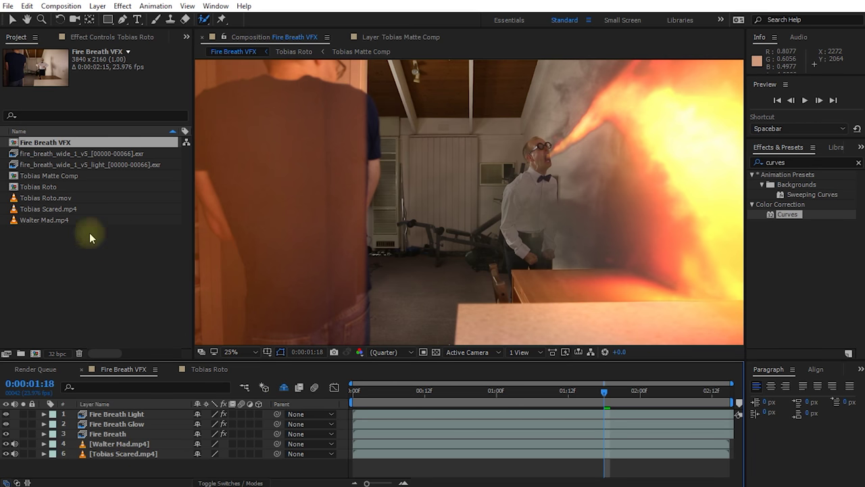
# Step: Add Tobias Roto.mov to the composition as the topmost layer, above Fire Breath Light, and check it at other frames
pyautogui.click(35, 198)
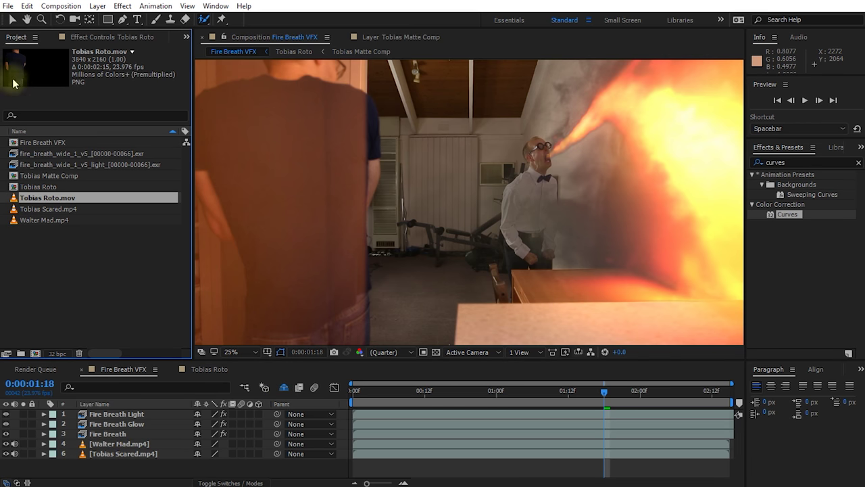
pyautogui.moveTo(30, 197); pyautogui.dragTo(93, 415)
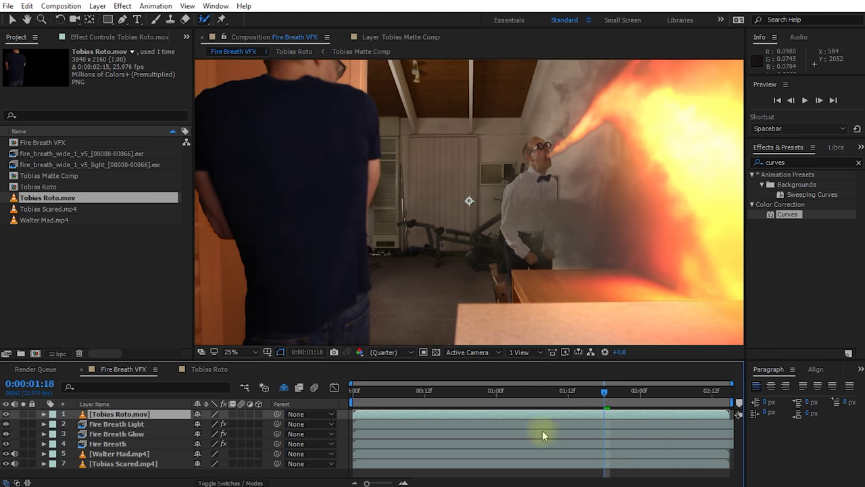
pyautogui.click(501, 394)
pyautogui.click(556, 392)
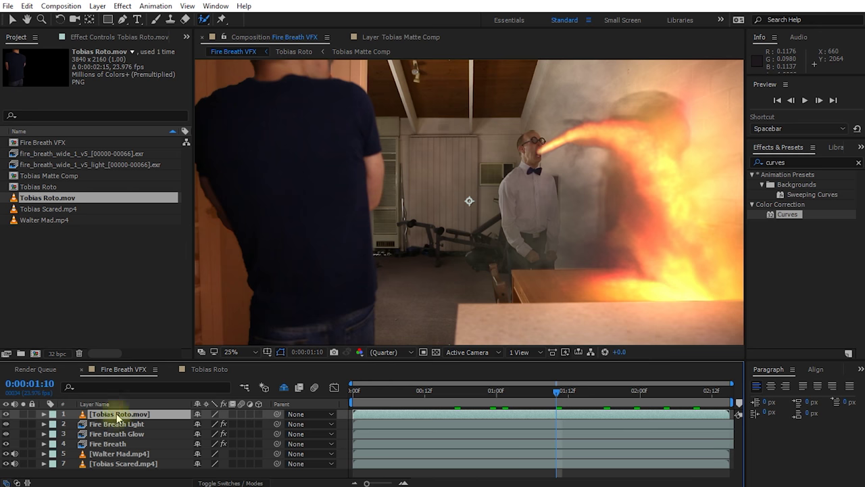
# Step: Find the Matte Choker effect and apply it to the Tobias Roto.mov layer
pyautogui.click(802, 162)
pyautogui.write('matte cho')
pyautogui.moveTo(797, 185); pyautogui.dragTo(301, 315)
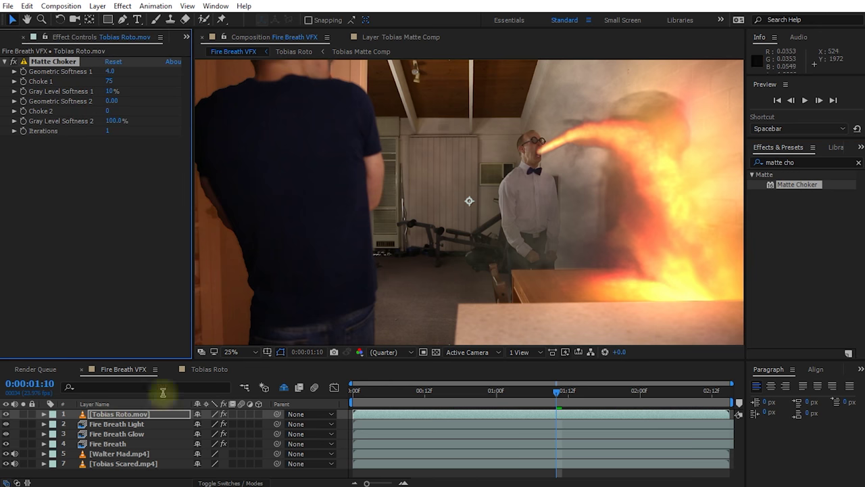
# Step: Solo the Tobias Roto.mov layer over the transparency grid and set Matte Choker's Geometric Softness 1 to 81.2
pyautogui.click(23, 414)
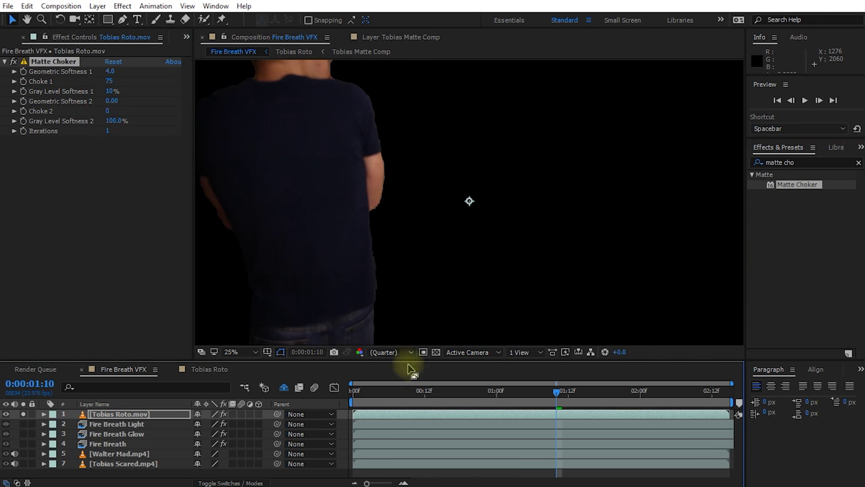
pyautogui.click(436, 352)
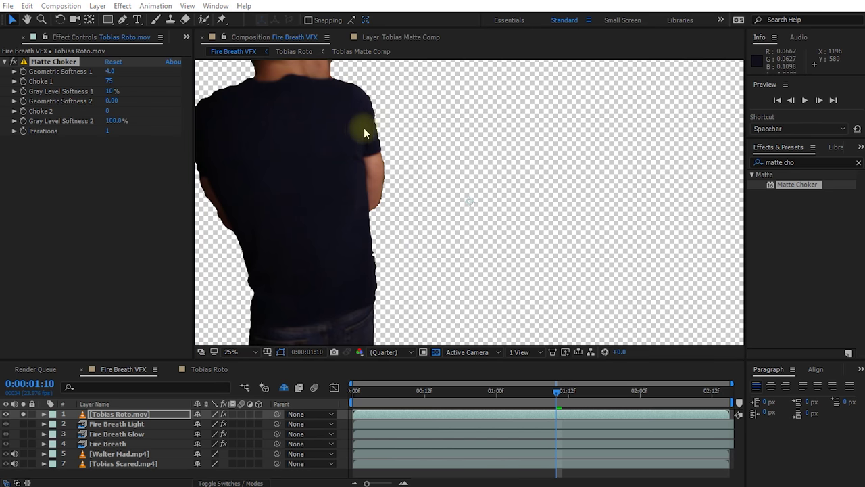
pyautogui.click(48, 61)
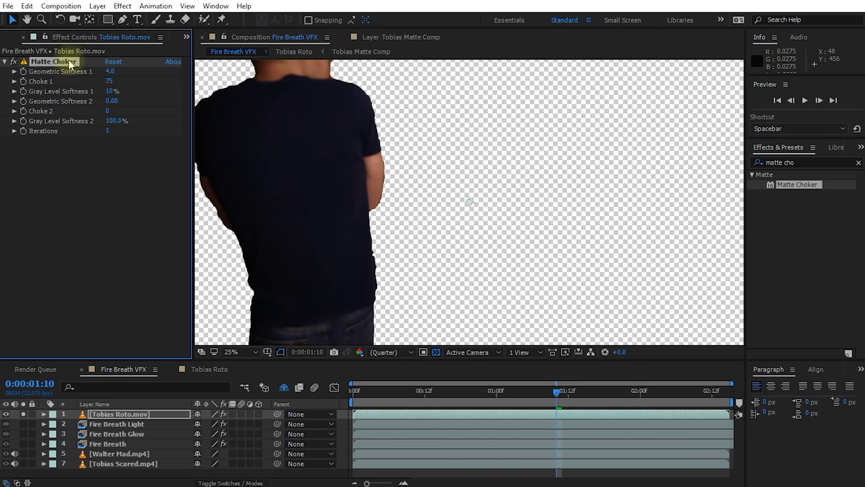
pyautogui.click(108, 72)
pyautogui.moveTo(108, 72); pyautogui.dragTo(179, 70)
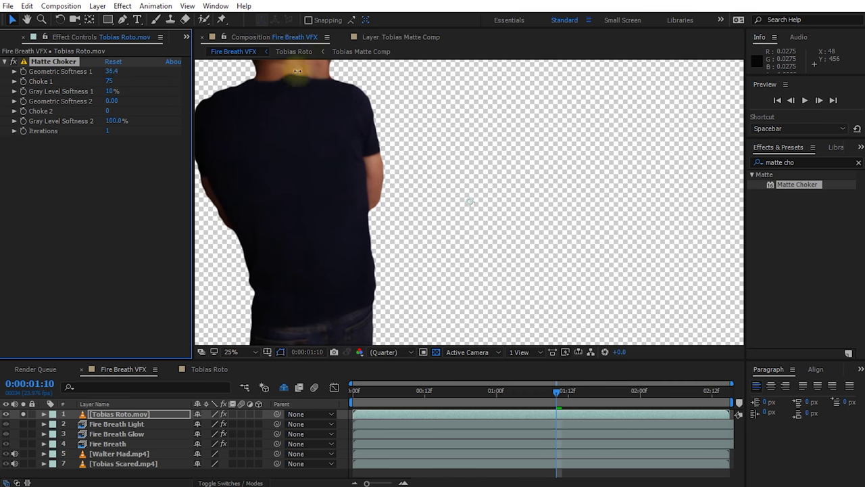
pyautogui.moveTo(110, 72); pyautogui.dragTo(347, 87)
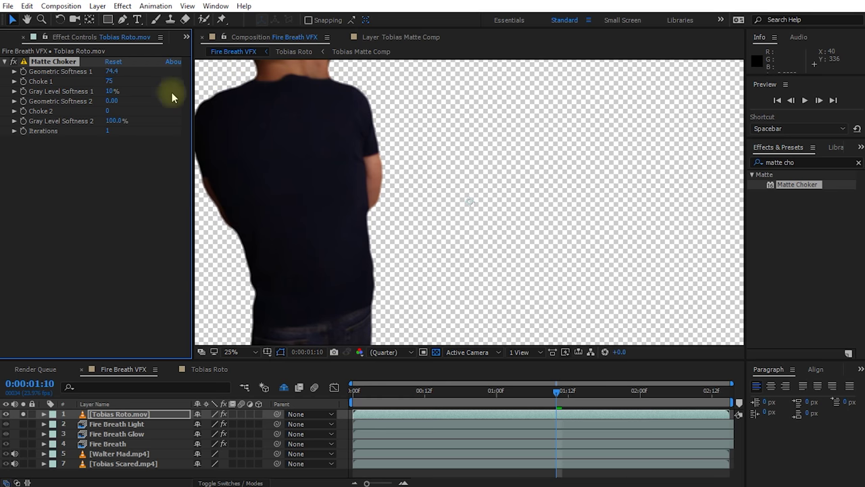
pyautogui.moveTo(113, 76); pyautogui.dragTo(287, 68)
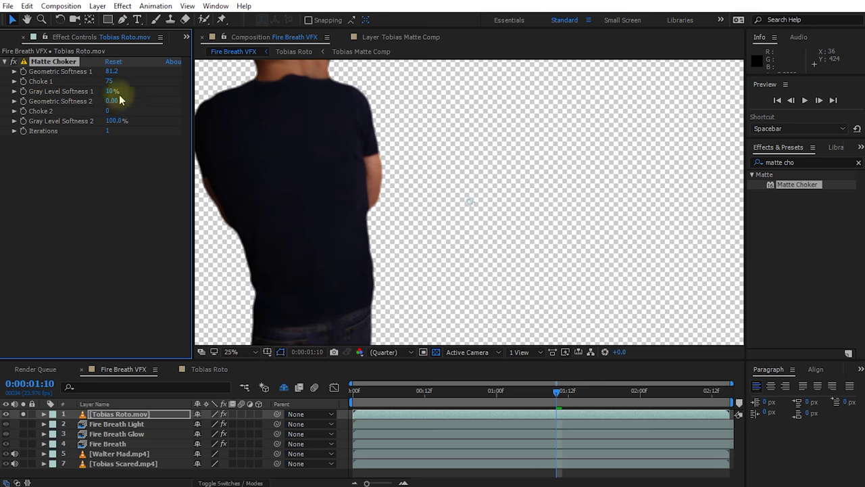
# Step: Set Matte Choker's Gray Level Softness 1 to 23%, unsolo the layer and compare the composite without and with the effect
pyautogui.moveTo(112, 91); pyautogui.dragTo(119, 94)
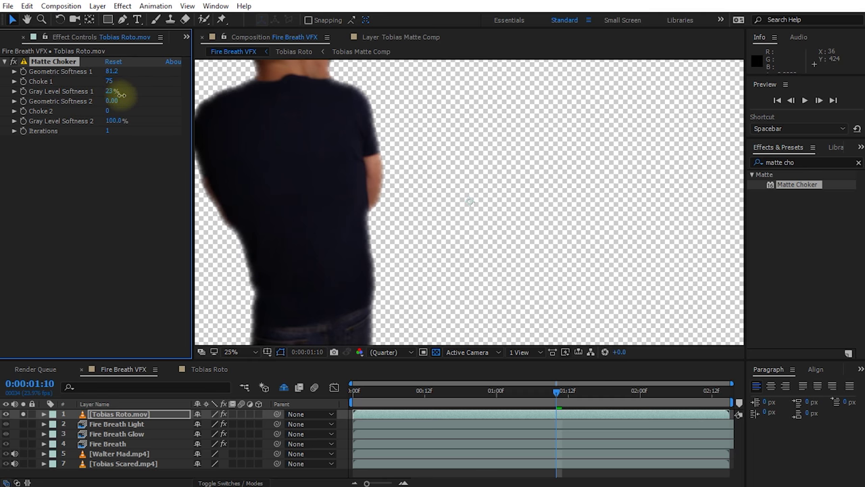
pyautogui.click(23, 414)
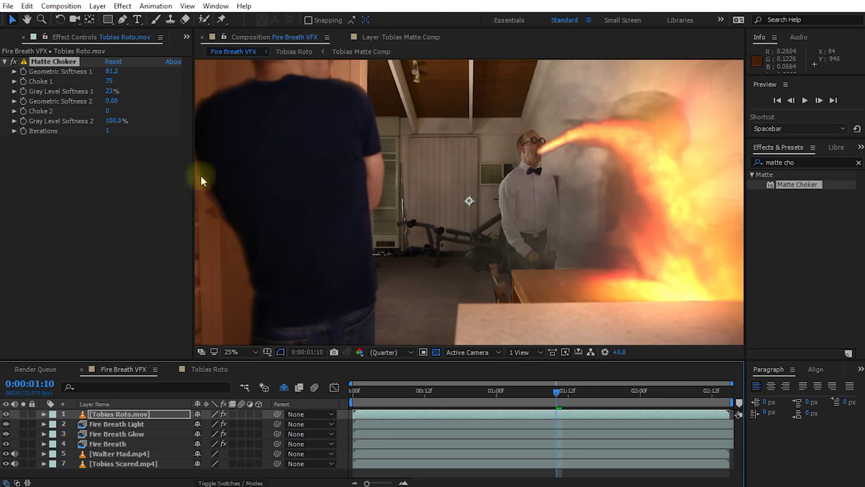
pyautogui.click(15, 63)
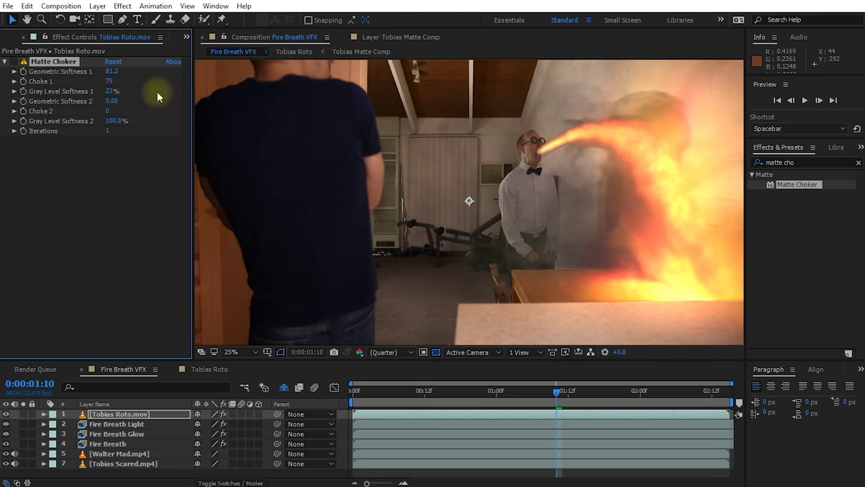
pyautogui.click(14, 62)
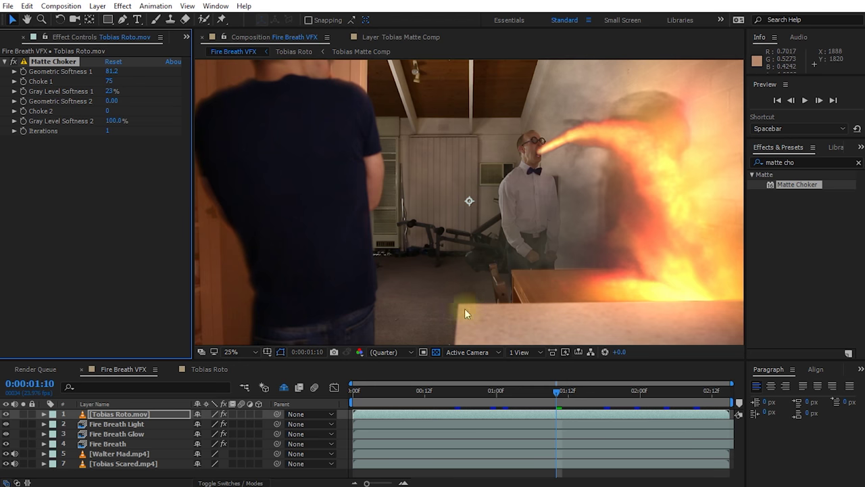
# Step: Preview the whole composite from the first frame, examine the fire around the man's face, and return to the start
pyautogui.moveTo(558, 392); pyautogui.dragTo(526, 391)
pyautogui.press('Home')
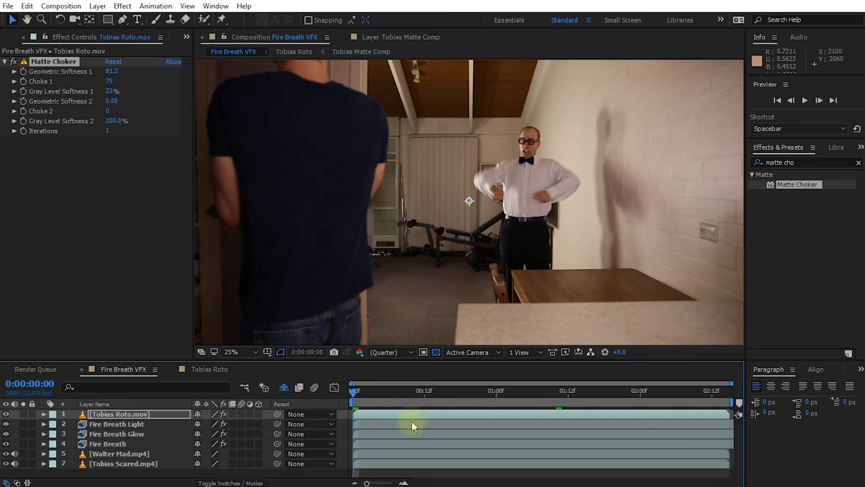
pyautogui.press('space')
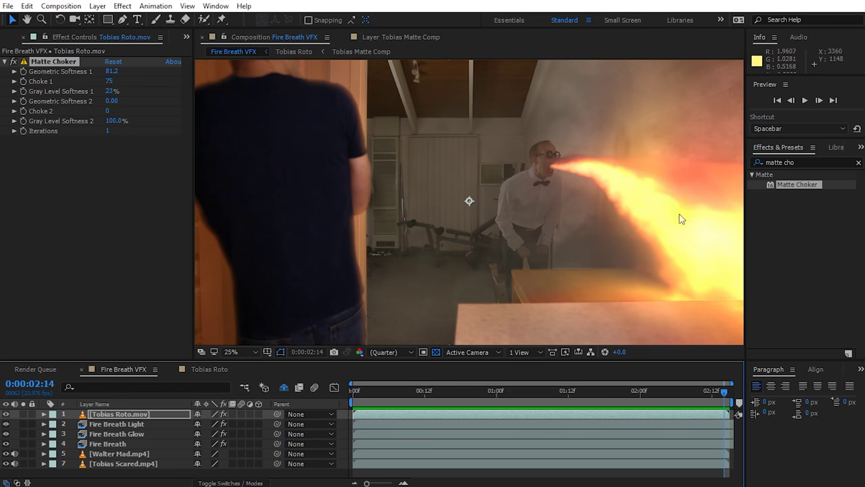
pyautogui.moveTo(680, 218); pyautogui.dragTo(547, 160)
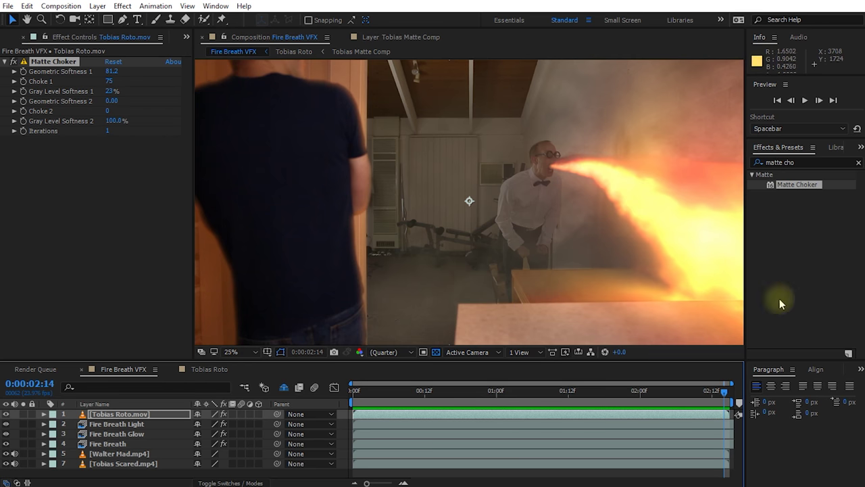
pyautogui.moveTo(542, 136); pyautogui.dragTo(557, 155)
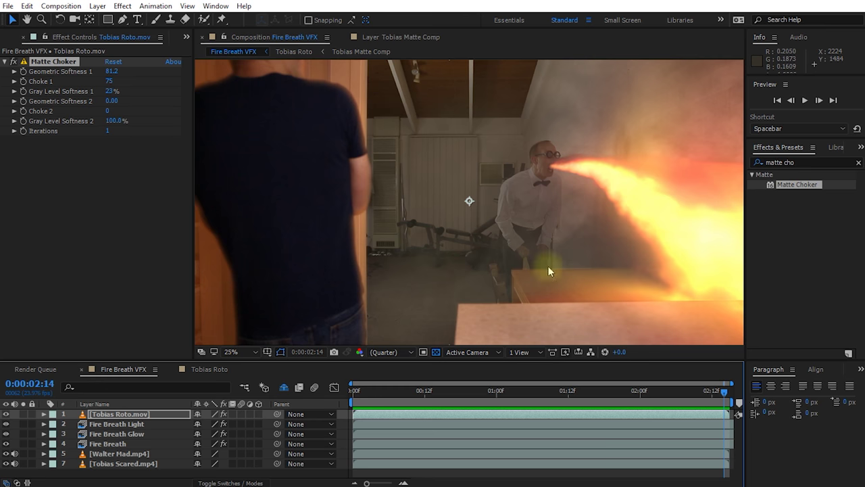
pyautogui.moveTo(725, 391); pyautogui.dragTo(338, 398)
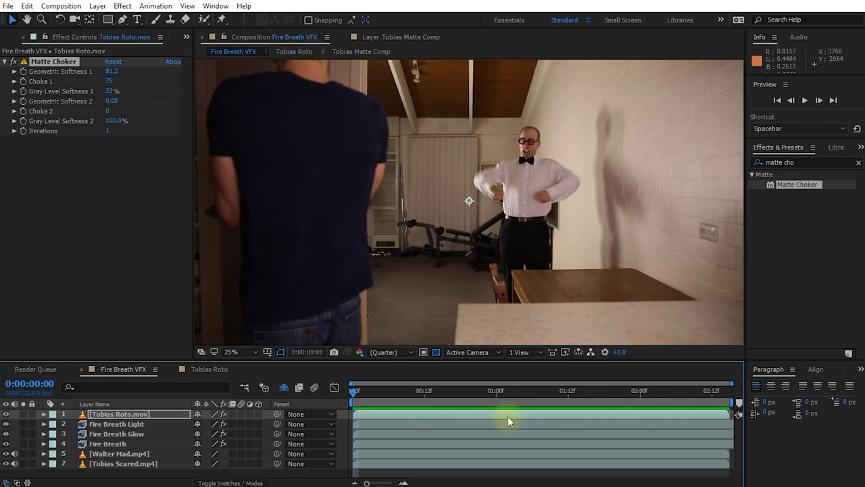
# Step: Duplicate the Walter Mad.mp4 layer and pre-compose the upper copy as "Walter Roto" with all attributes moved into it
pyautogui.click(121, 454)
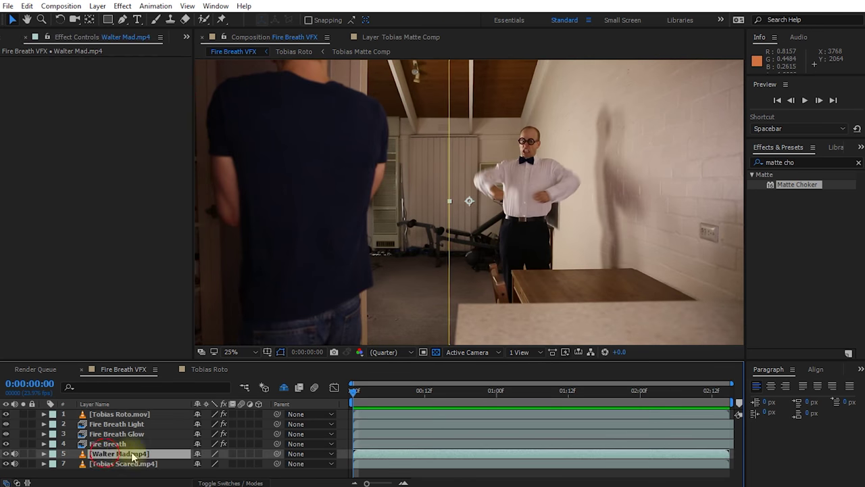
pyautogui.hotkey('ctrl', 'd')
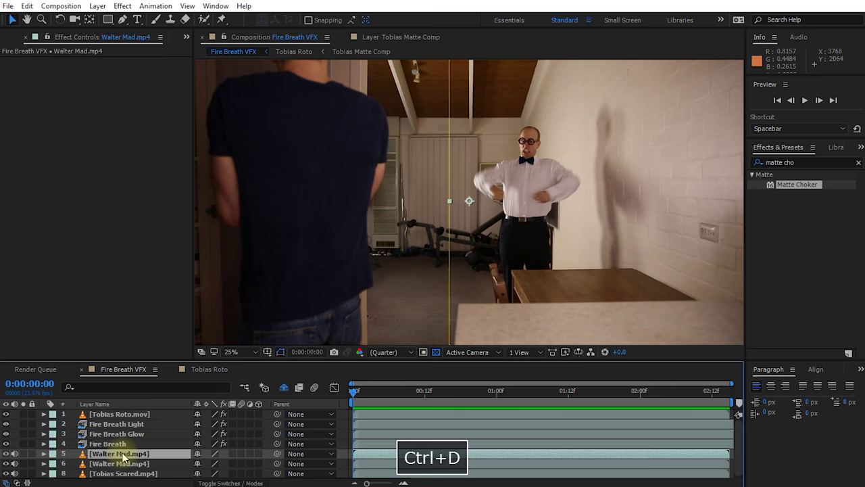
pyautogui.hotkey('ctrl', 'shift', 'c')
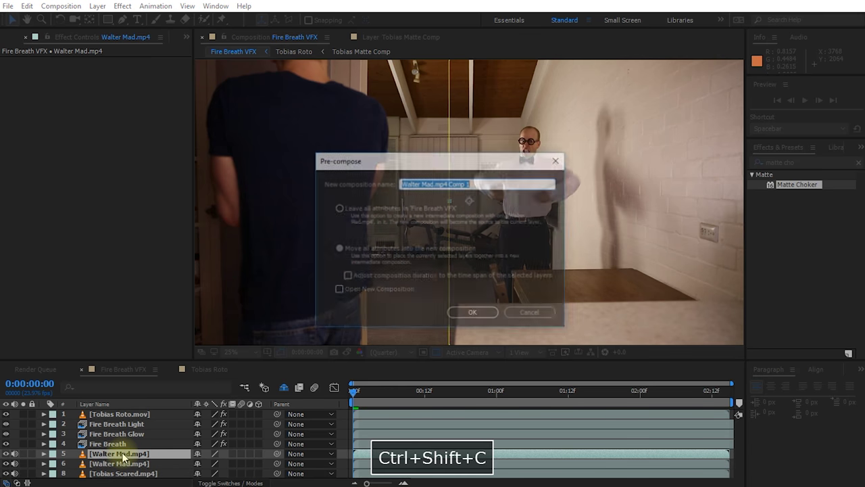
pyautogui.write('Walter Roto')
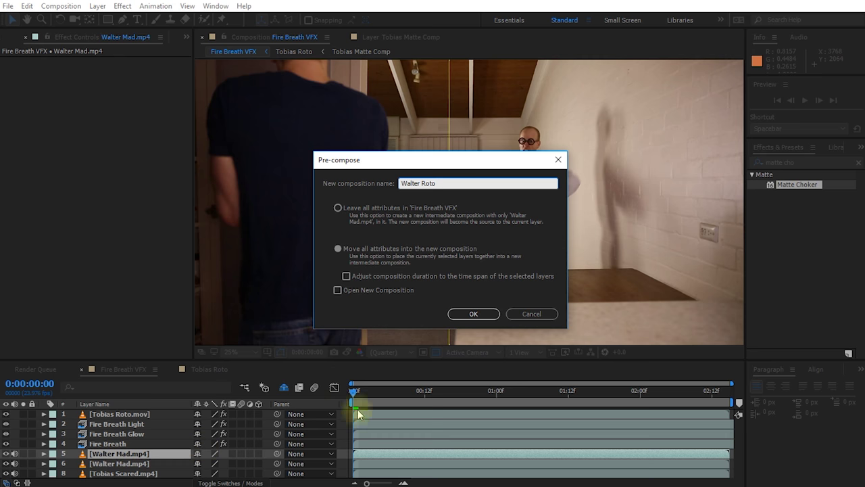
pyautogui.click(471, 313)
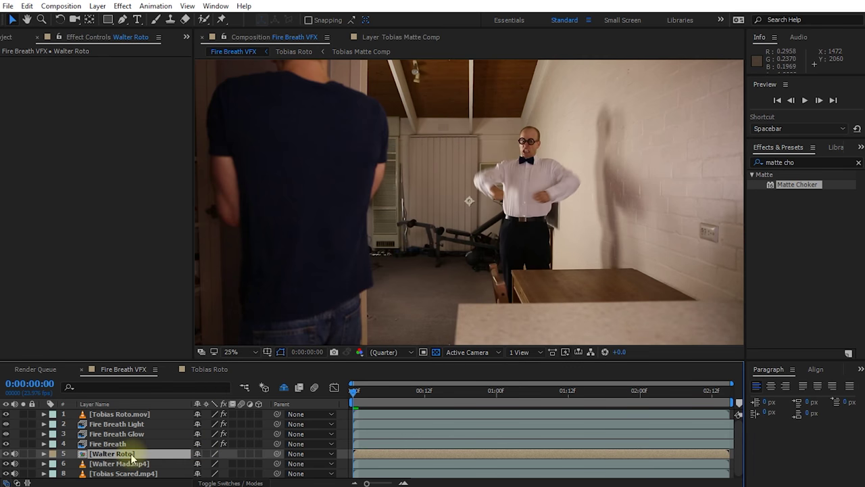
# Step: Open the Walter Roto composition and delete the mask from its Walter Mad.mp4 layer
pyautogui.doubleClick(130, 453)
pyautogui.click(122, 415)
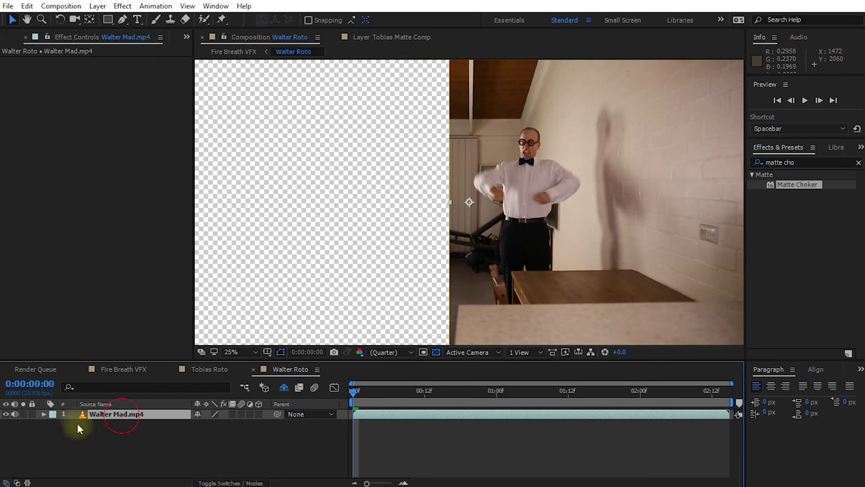
pyautogui.press('m')
pyautogui.click(94, 425)
pyautogui.press('Delete')
pyautogui.click(111, 439)
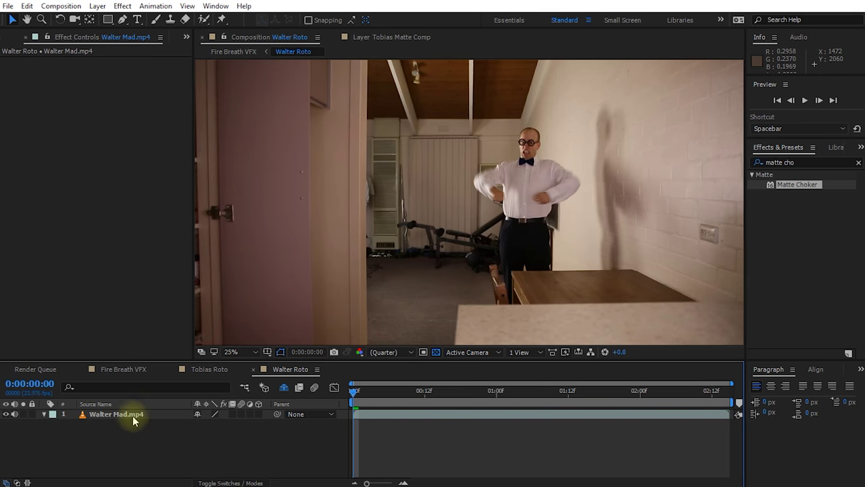
# Step: Duplicate the Walter Mad.mp4 layer in Walter Roto and rename the upper copy "Walter Mad Matte"
pyautogui.click(122, 415)
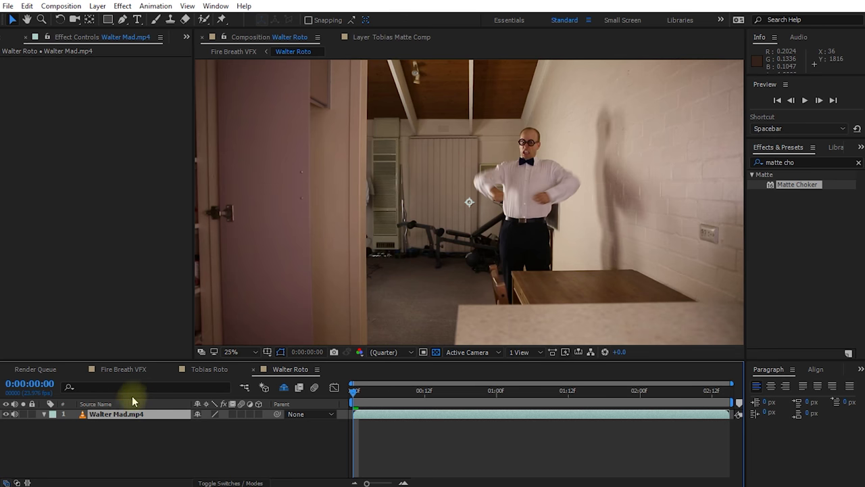
pyautogui.click(110, 433)
pyautogui.click(107, 418)
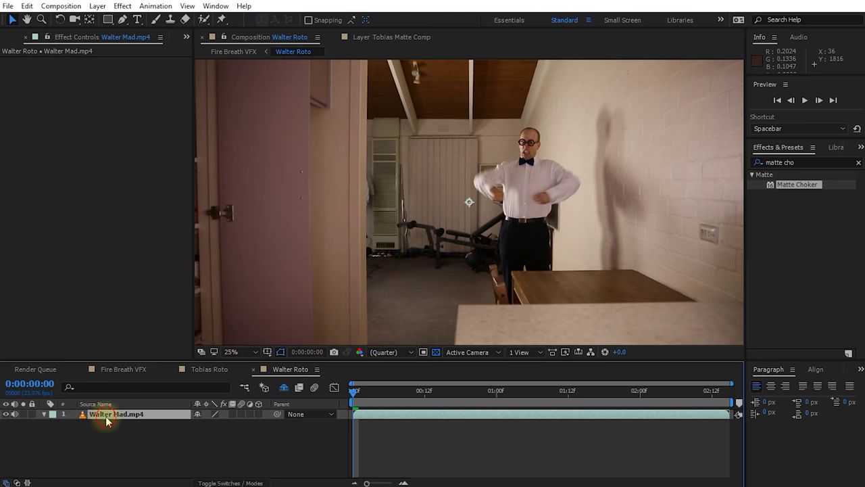
pyautogui.hotkey('ctrl', 'd')
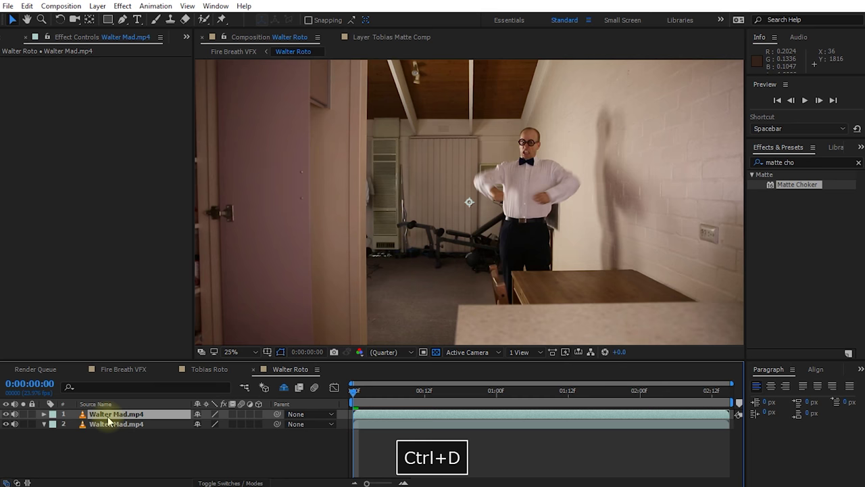
pyautogui.press('Return')
pyautogui.write('Walter Ma')
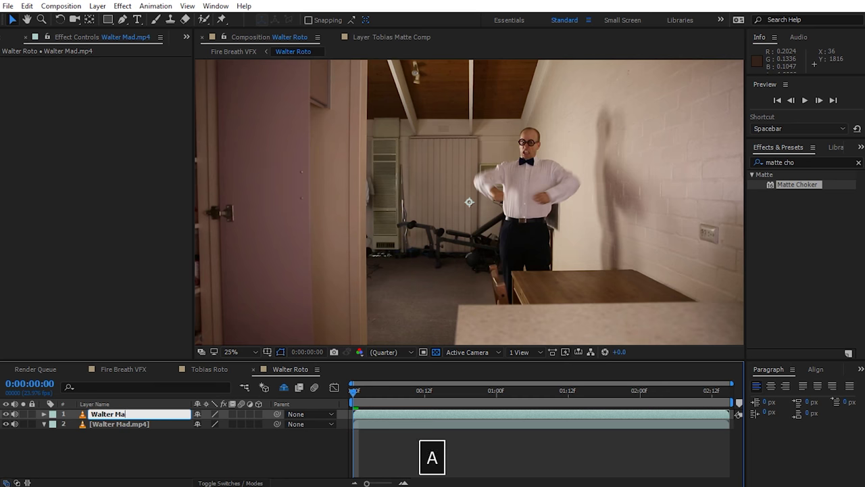
pyautogui.write('d Matte')
pyautogui.press('Return')
# Step: Find the Curves color correction effect and apply it to the Walter Mad Matte layer
pyautogui.click(791, 162)
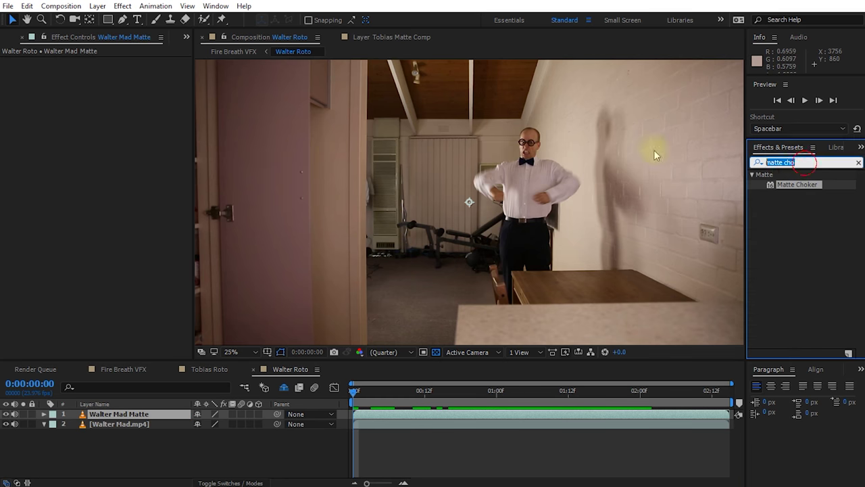
pyautogui.write('curves')
pyautogui.doubleClick(787, 214)
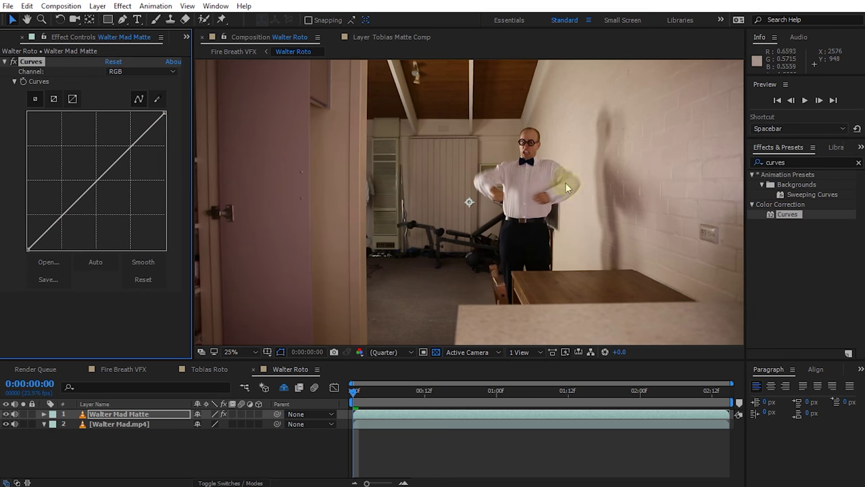
# Step: At 0:00:01:18, lower the Curves white point, lift the upper midtones and hold down the shadows to separate the man from the wall
pyautogui.scroll(1, 584, 183)
pyautogui.press('space')
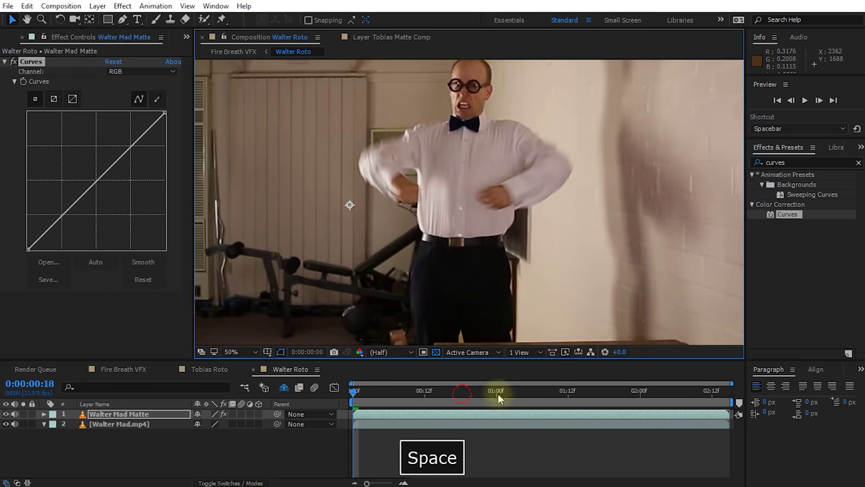
pyautogui.moveTo(564, 399); pyautogui.dragTo(533, 392)
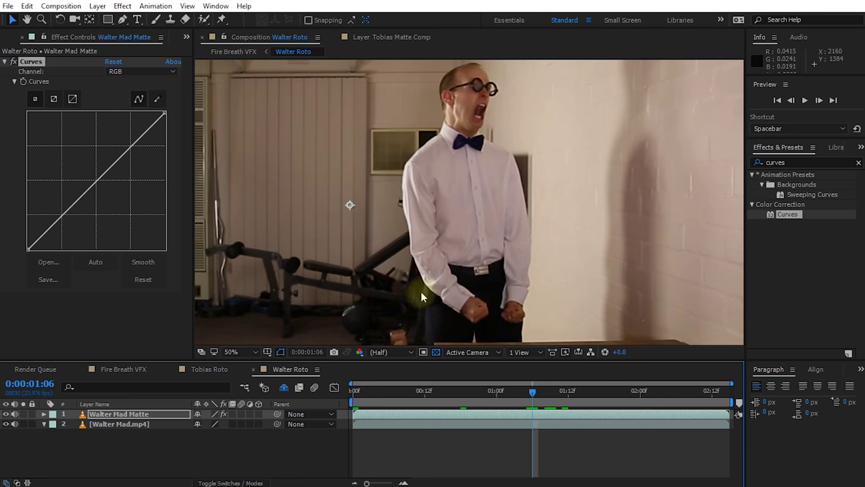
pyautogui.moveTo(552, 390); pyautogui.dragTo(604, 391)
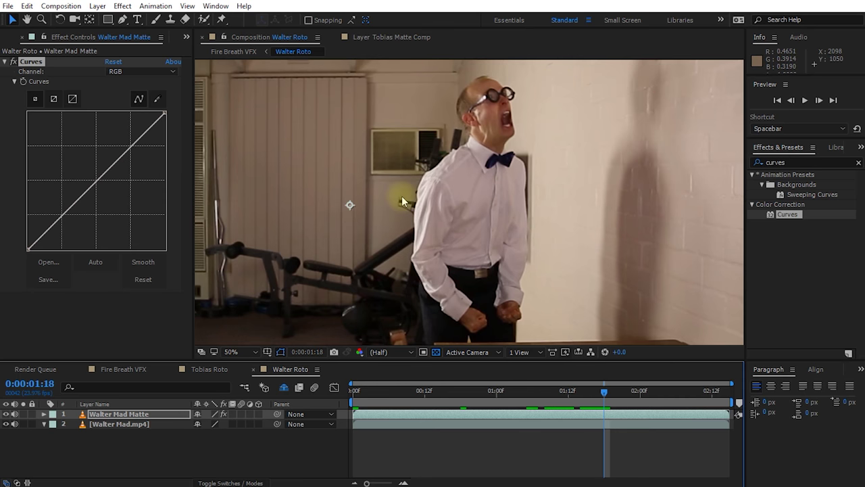
pyautogui.moveTo(164, 112); pyautogui.dragTo(142, 111)
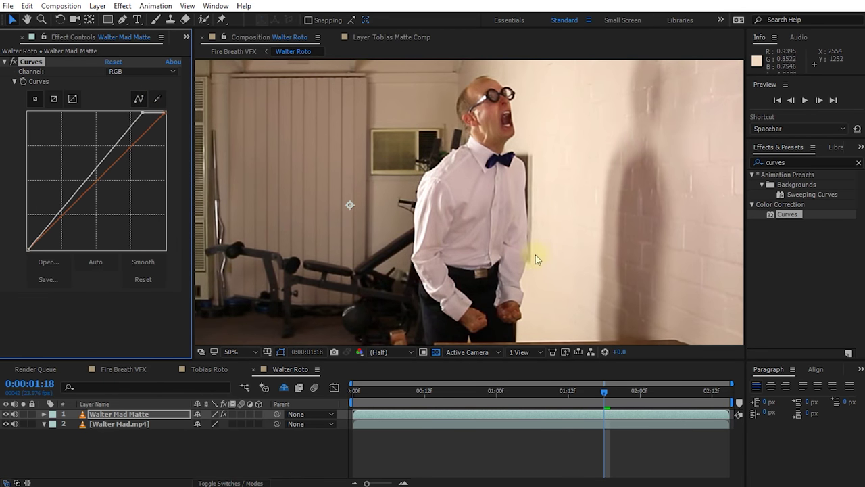
pyautogui.moveTo(110, 157); pyautogui.dragTo(102, 154)
pyautogui.moveTo(58, 206); pyautogui.dragTo(58, 215)
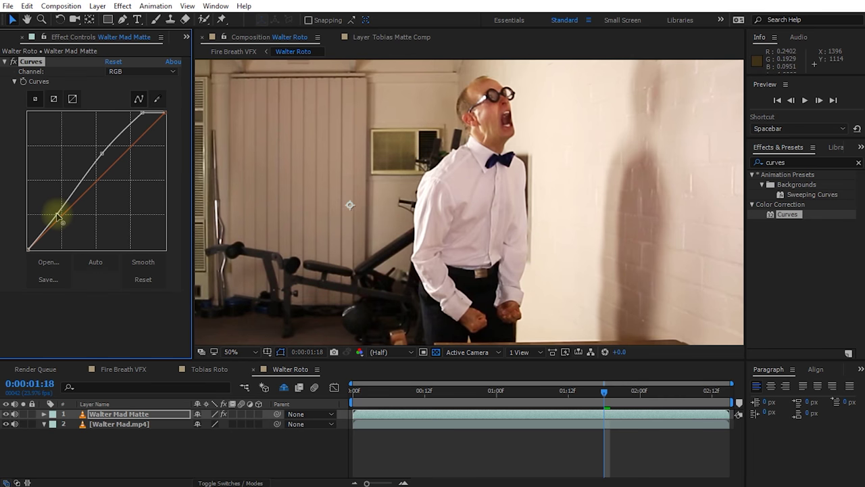
# Step: Return to the first frame and pre-compose Walter Mad Matte as "Walter Mad Matte Comp" with all attributes moved into the new composition
pyautogui.moveTo(604, 392); pyautogui.dragTo(187, 427)
pyautogui.click(111, 414)
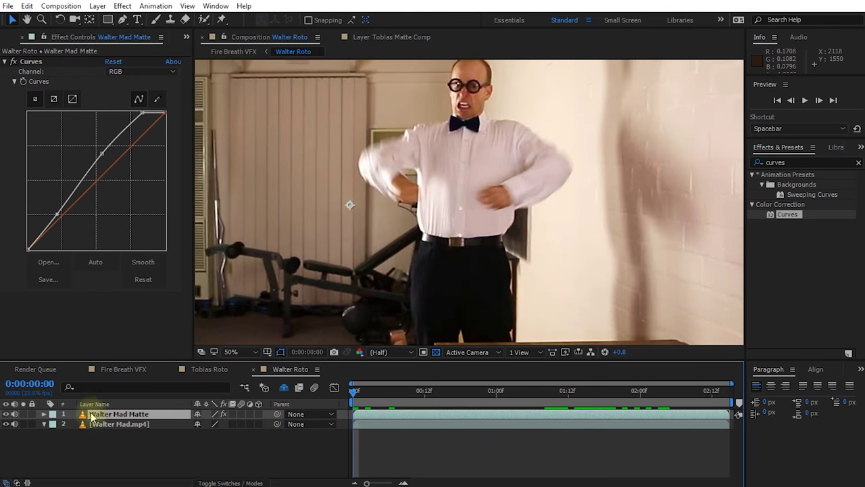
pyautogui.hotkey('ctrl', 'shift', 'c')
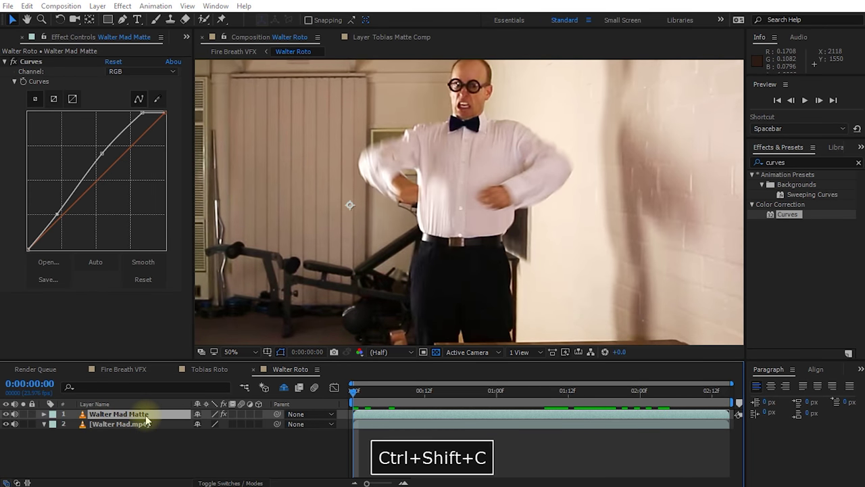
pyautogui.press('Right')
pyautogui.press('BackSpace')
pyautogui.press('BackSpace')
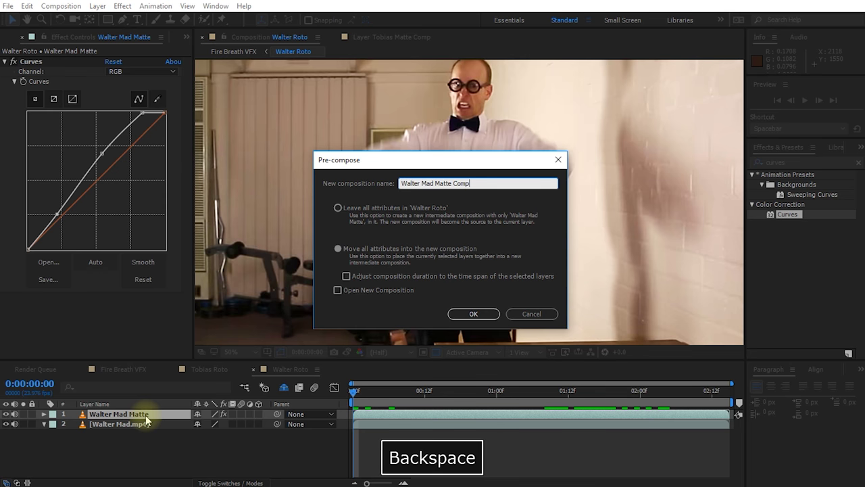
pyautogui.click(351, 254)
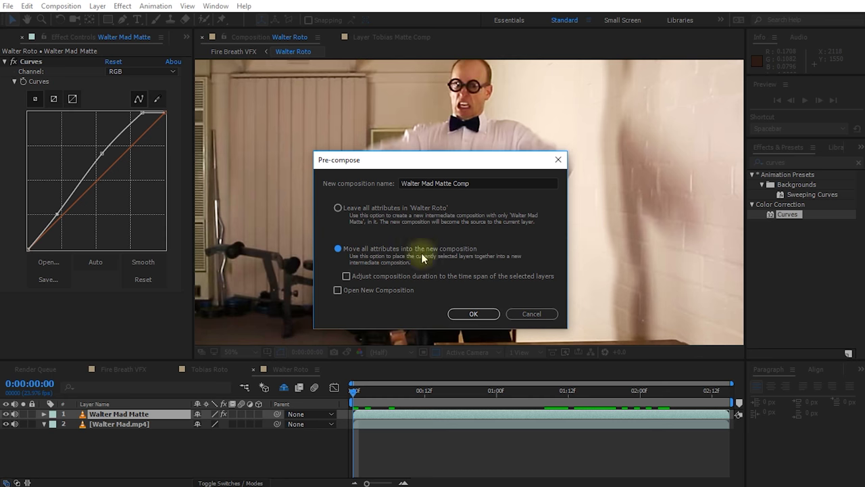
pyautogui.click(473, 314)
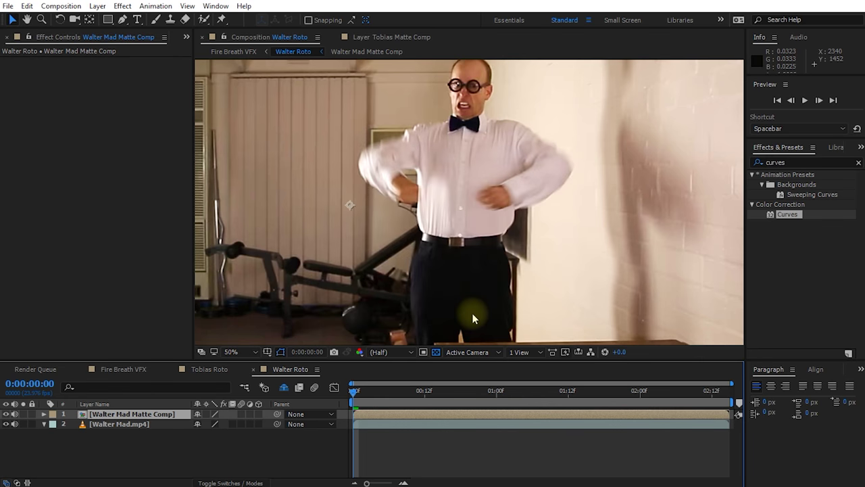
# Step: Choose the Roto Brush tool, open Walter Mad Matte Comp in the layer viewer and set its resolution to Full
pyautogui.click(203, 19)
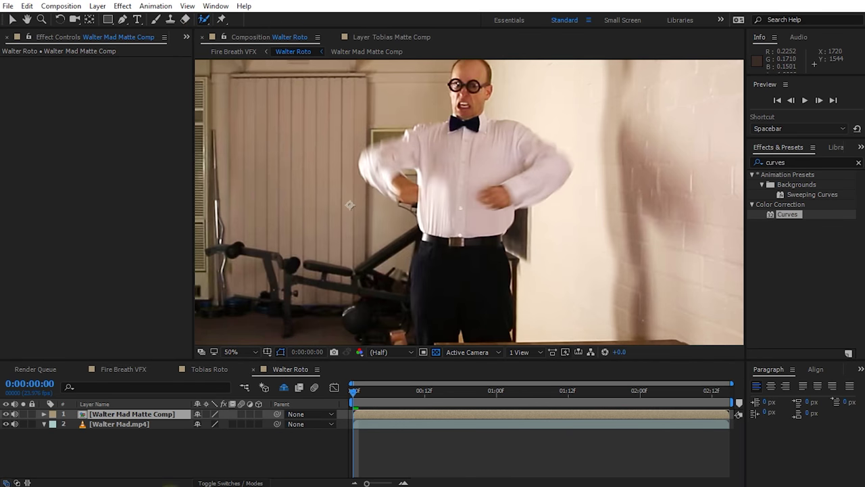
pyautogui.doubleClick(120, 414)
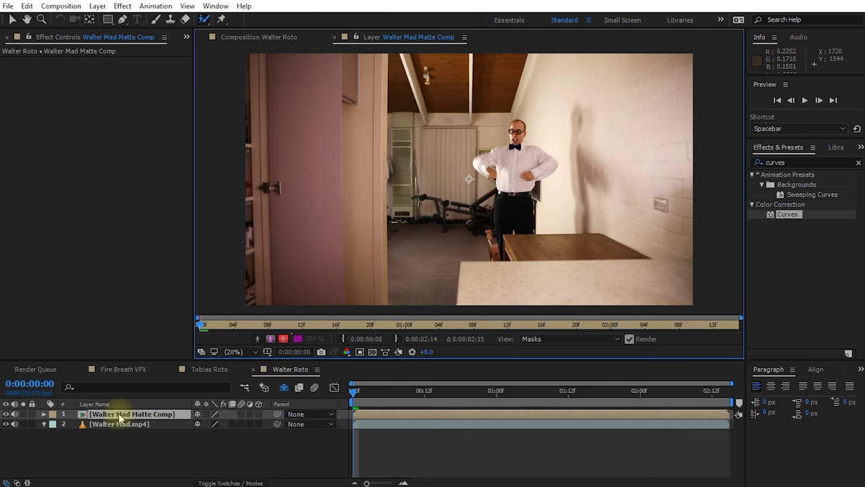
pyautogui.scroll(5, 565, 160)
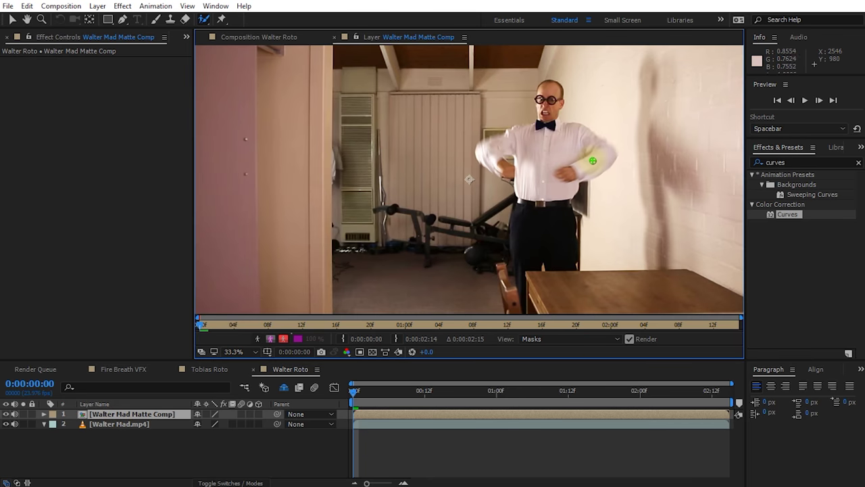
pyautogui.press('space')
pyautogui.scroll(-3, 617, 155)
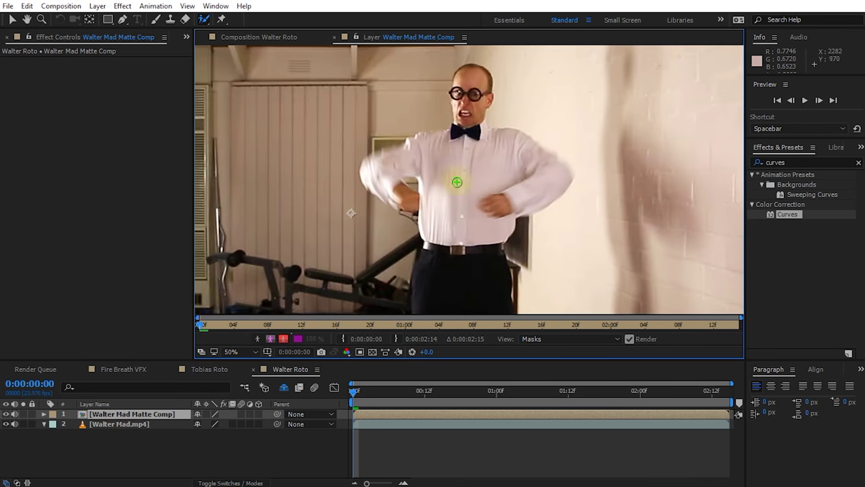
pyautogui.click(187, 7)
pyautogui.click(212, 66)
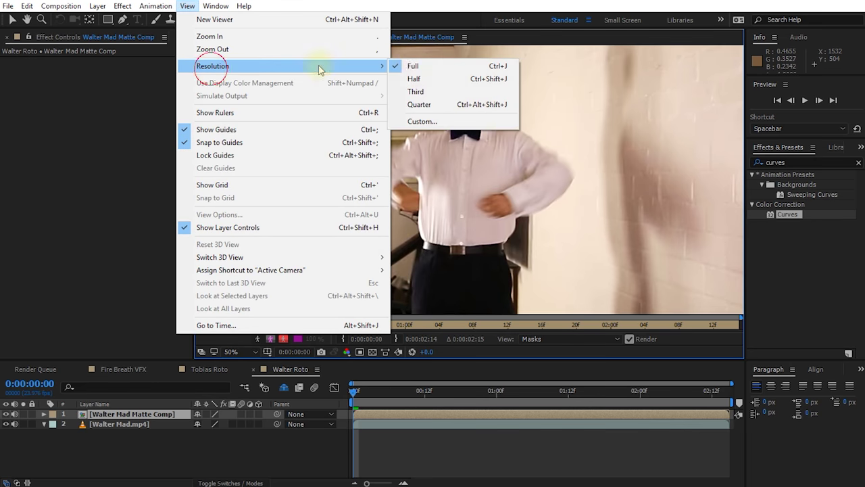
pyautogui.click(413, 65)
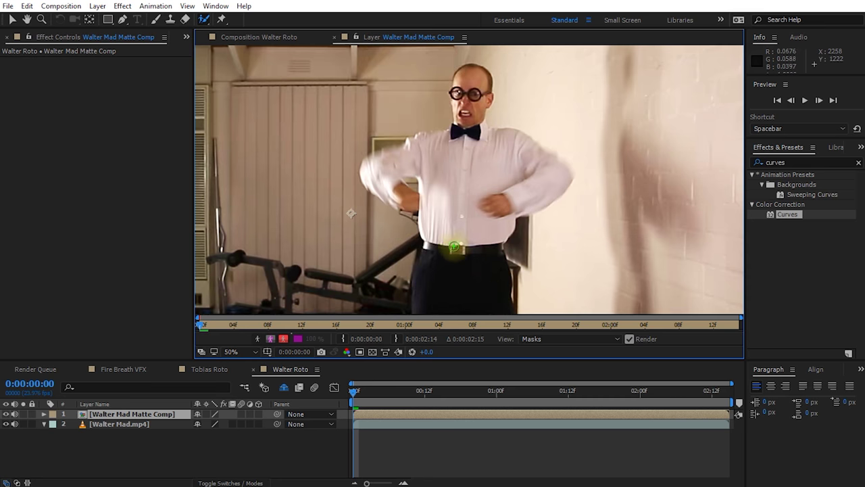
# Step: Step through the opening frames and trim the start of both Walter Roto layers to 0:00:00:08
pyautogui.press('pagedown')
pyautogui.press('pagedown')
pyautogui.press('pagedown')
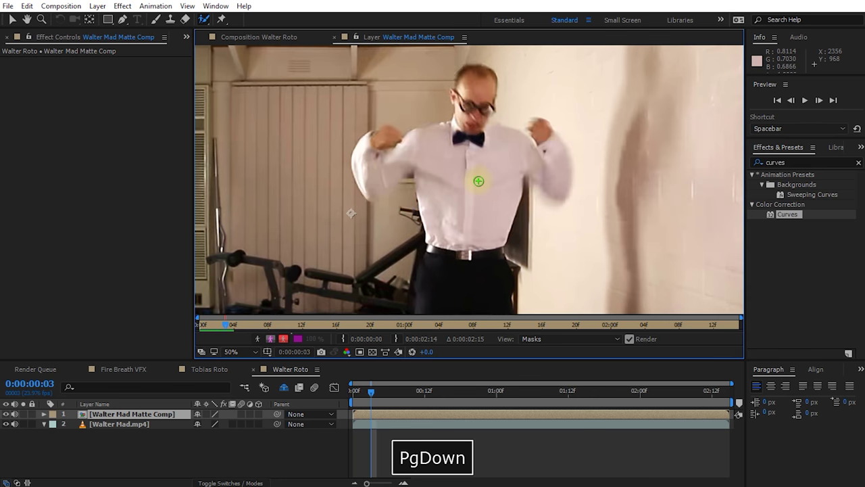
pyautogui.press('pagedown')
pyautogui.press('pagedown')
pyautogui.press('pagedown')
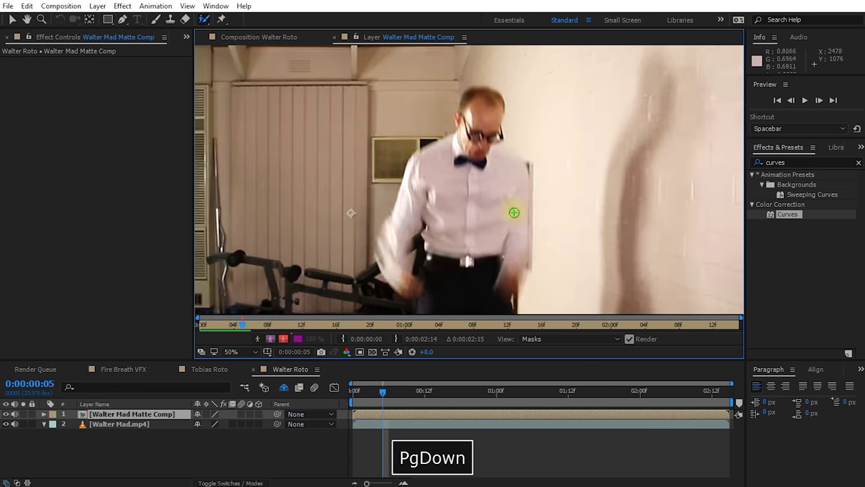
pyautogui.press('pagedown')
pyautogui.press('pagedown')
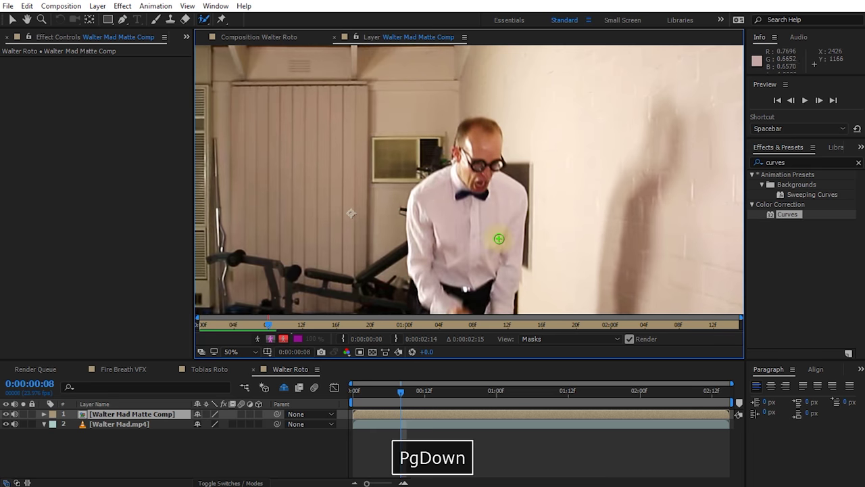
pyautogui.press('pageup')
pyautogui.press('pagedown')
pyautogui.press('space')
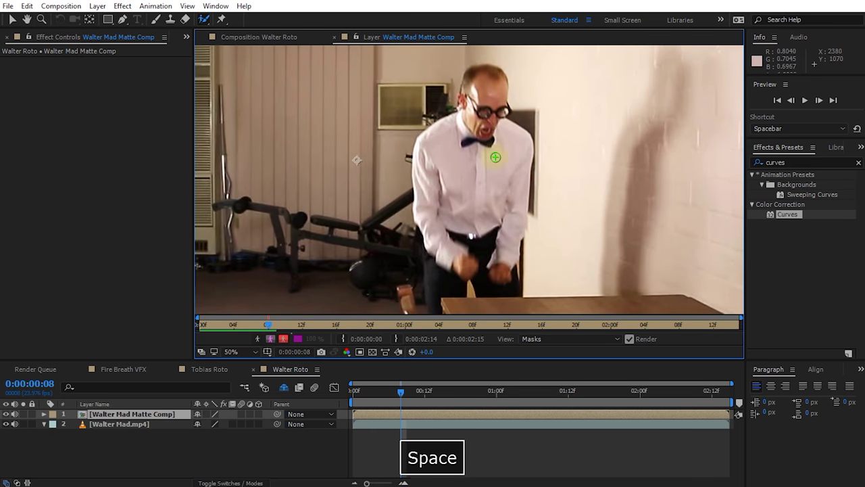
pyautogui.press('space')
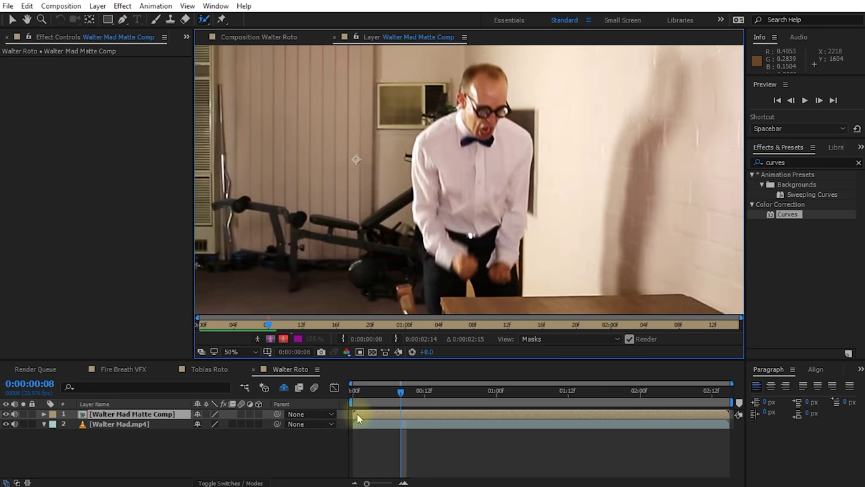
pyautogui.moveTo(354, 415); pyautogui.dragTo(398, 427)
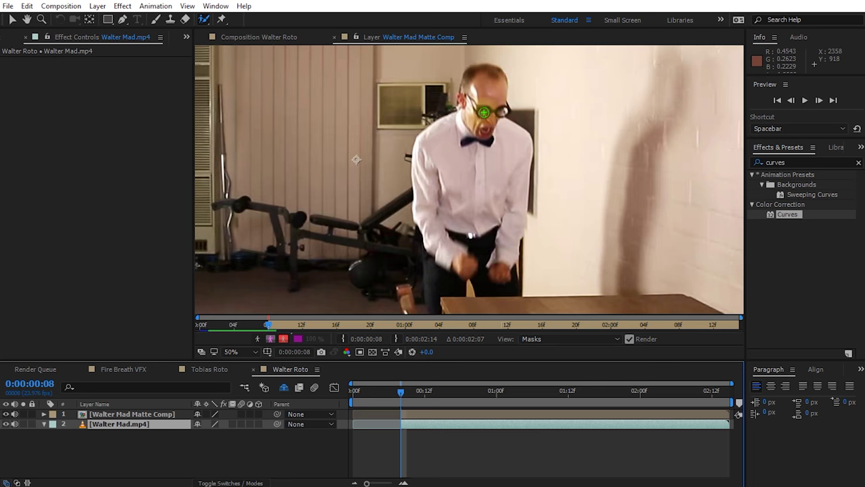
# Step: Paint Roto Brush strokes over the man at 0:00:00:08 to select him as foreground, and check the outline on the following frames
pyautogui.moveTo(502, 142)
pyautogui.mouseDown()
pyautogui.moveTo(490, 131)
pyautogui.moveTo(491, 74)
pyautogui.moveTo(481, 135)
pyautogui.mouseUp()
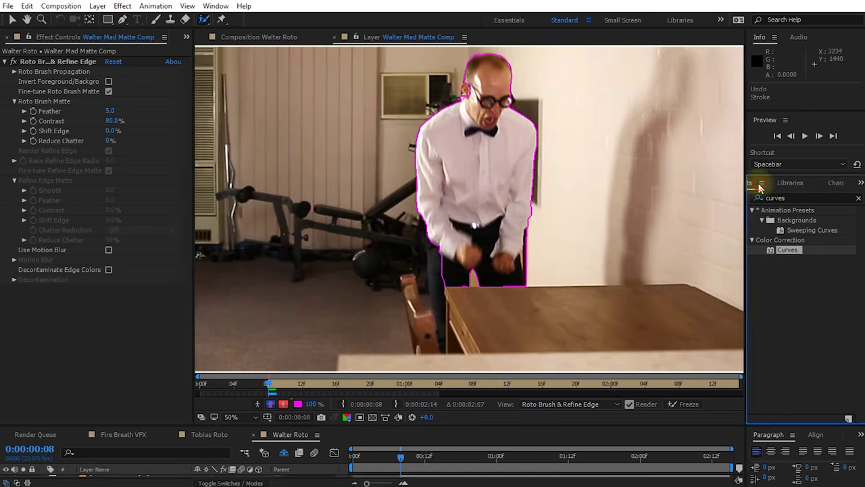
pyautogui.press('pagedown')
pyautogui.press('pagedown')
pyautogui.press('pagedown')
pyautogui.press('pagedown')
pyautogui.press('pagedown')
pyautogui.press('pagedown')
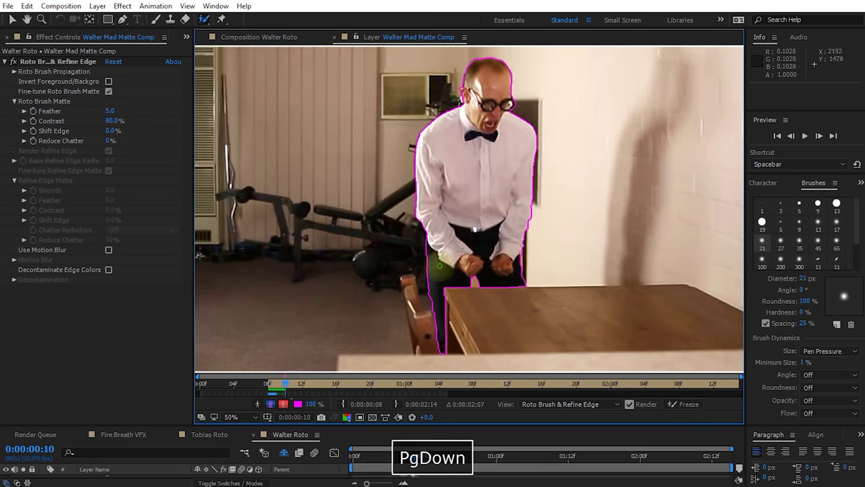
# Step: Propagate the Roto Brush outline frame by frame from 0:00:00:10 to around 0:00:02:05, checking the man's edges
pyautogui.hotkey('alt', 'pagedown')
pyautogui.press('pagedown')
pyautogui.press('pagedown')
pyautogui.press('pagedown')
pyautogui.press('pagedown')
pyautogui.press('pagedown')
pyautogui.press('pagedown')
pyautogui.press('pagedown')
pyautogui.press('pagedown')
pyautogui.press('pagedown')
pyautogui.press('pagedown')
pyautogui.press('pagedown')
pyautogui.press('pagedown')
pyautogui.press('pagedown')
pyautogui.press('pagedown')
pyautogui.press('pagedown')
pyautogui.press('pagedown')
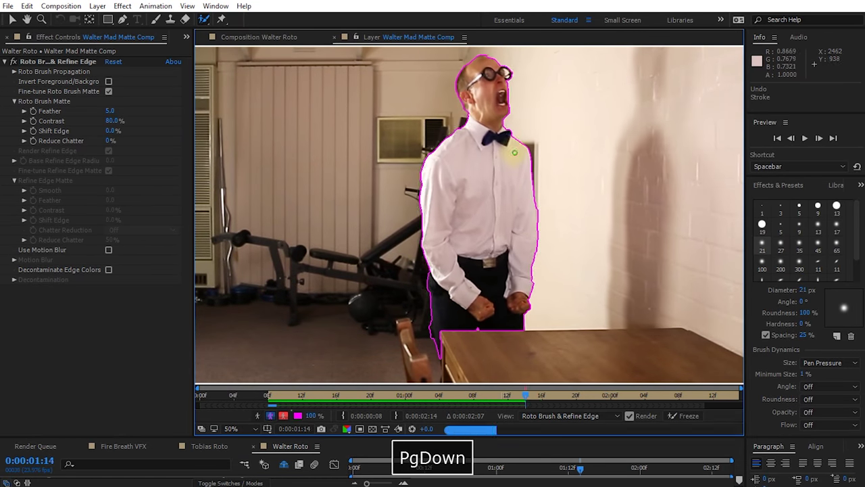
pyautogui.press('pagedown')
pyautogui.press('pagedown')
pyautogui.press('pagedown')
pyautogui.press('pagedown')
pyautogui.press('pagedown')
pyautogui.press('pagedown')
pyautogui.press('pagedown')
pyautogui.press('pagedown')
pyautogui.press('pagedown')
pyautogui.press('pagedown')
pyautogui.press('pagedown')
pyautogui.press('pagedown')
pyautogui.press('pagedown')
pyautogui.press('pagedown')
pyautogui.press('pagedown')
pyautogui.press('pagedown')
pyautogui.press('pagedown')
pyautogui.press('pagedown')
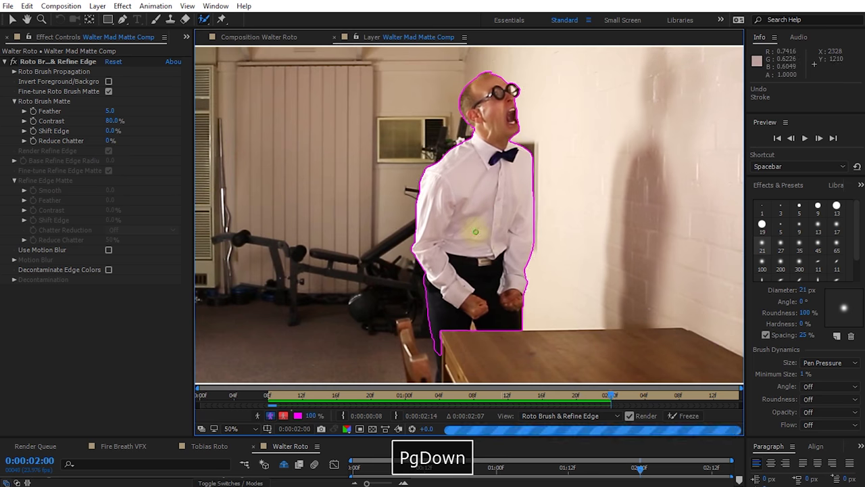
pyautogui.hotkey('alt', 'pagedown')
pyautogui.press('pagedown')
pyautogui.press('pagedown')
pyautogui.press('pagedown')
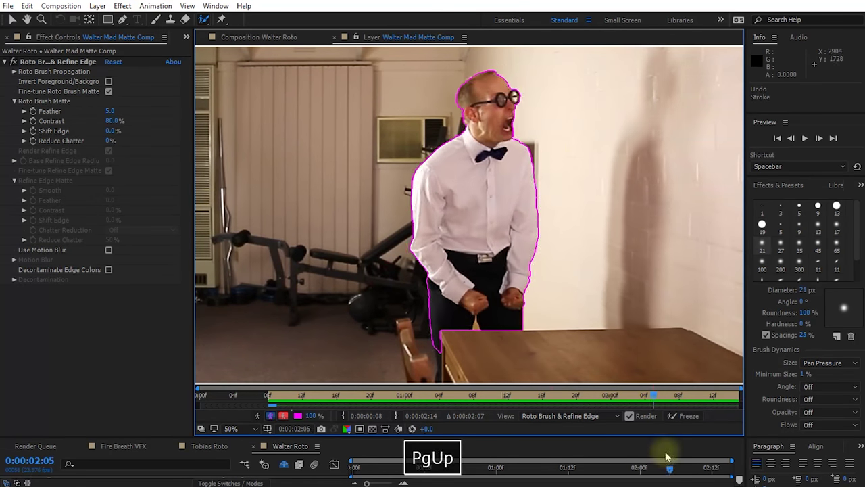
# Step: Move to 0:00:02:09 in the matte layer and enlarge the timeline area to show both layers
pyautogui.press('pagedown')
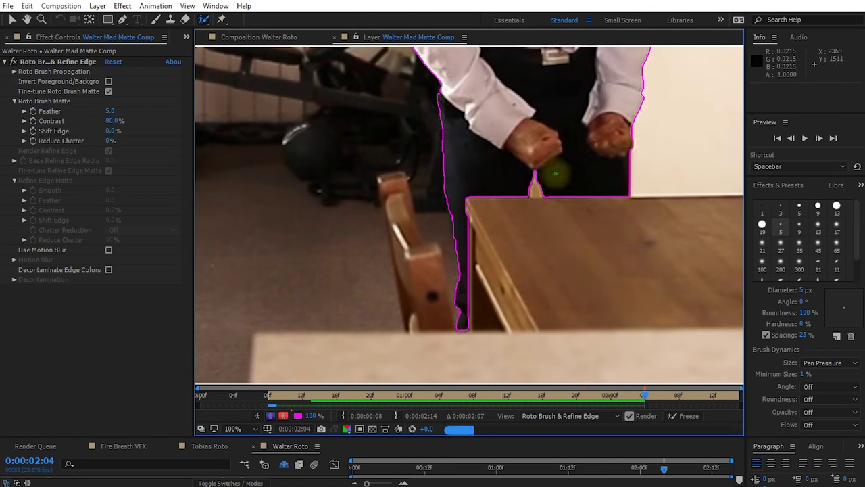
pyautogui.click(688, 396)
pyautogui.moveTo(583, 437); pyautogui.dragTo(583, 380)
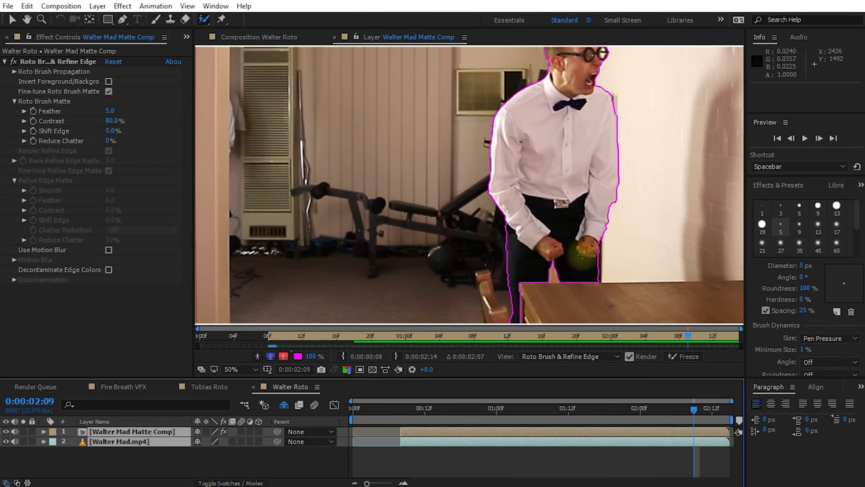
# Step: In the Walter Roto composition, give Walter Mad.mp4 an alpha track matte from Walter Mad Matte Comp and check the cut-out back to 0:00:01:18
pyautogui.hotkey('alt', '/')
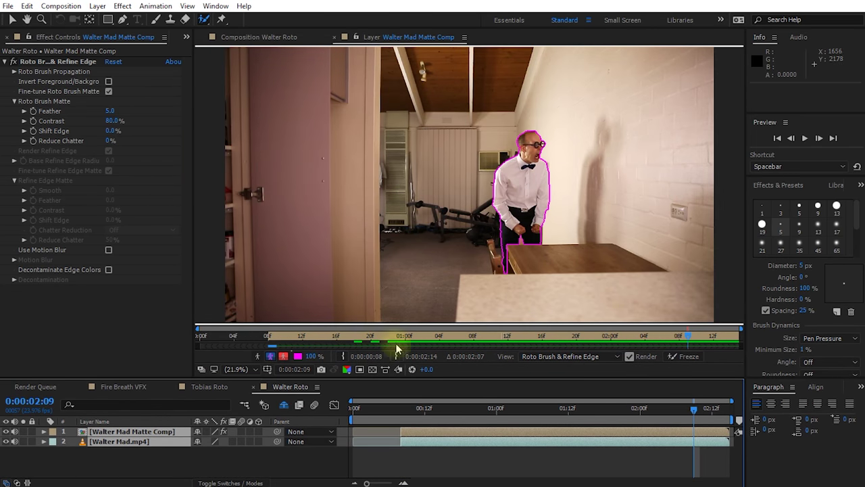
pyautogui.click(269, 39)
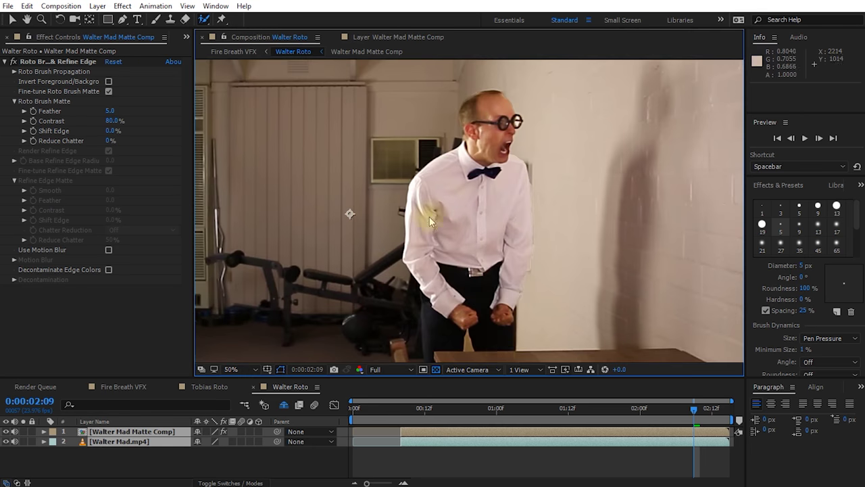
pyautogui.click(125, 442)
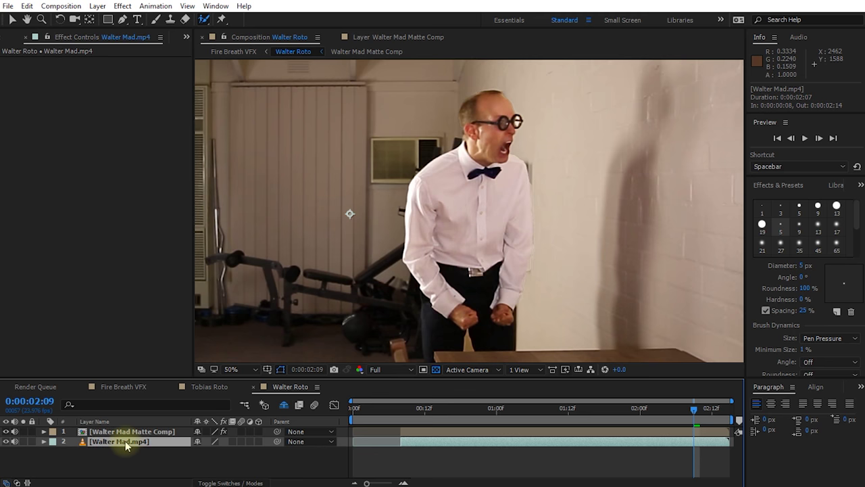
pyautogui.press('F4')
pyautogui.click(257, 441)
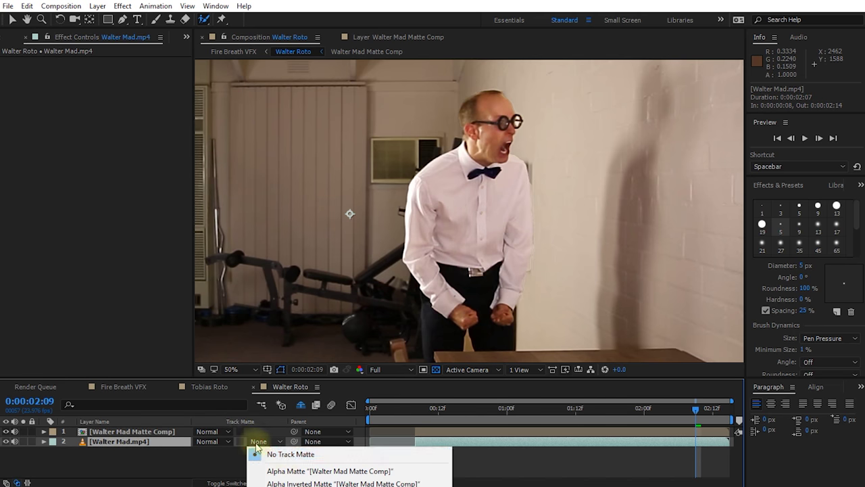
pyautogui.click(287, 468)
pyautogui.press('space')
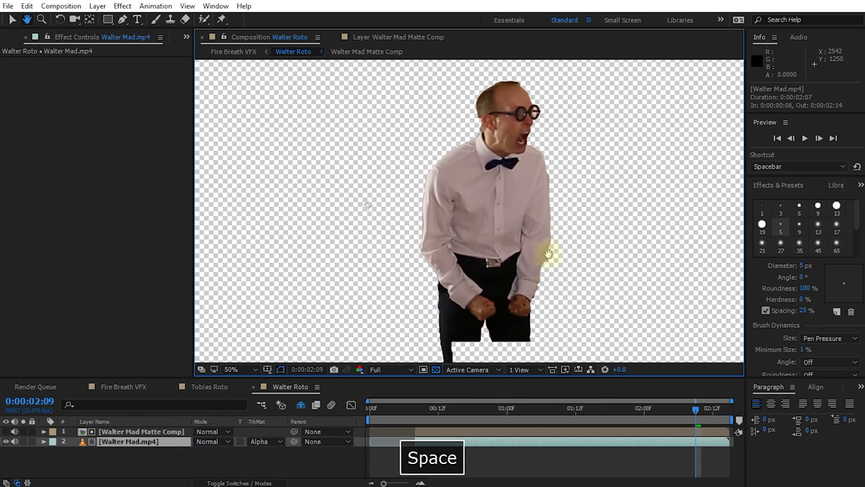
pyautogui.moveTo(696, 408); pyautogui.dragTo(611, 409)
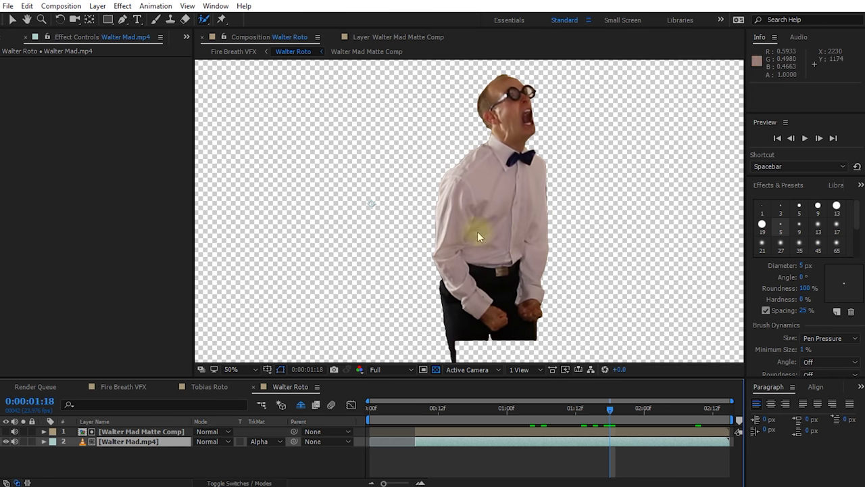
# Step: Turn on motion blur for the Walter Mad Matte Comp layer's Roto Brush effect and set the matte feather to 25
pyautogui.click(138, 431)
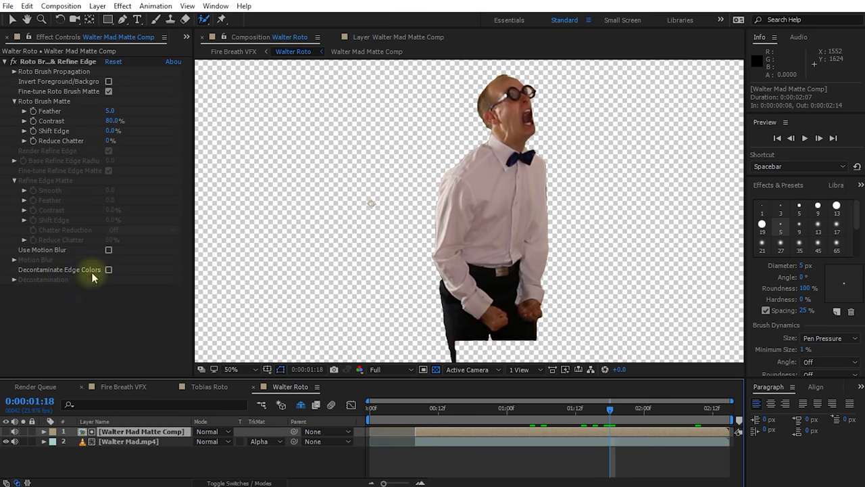
pyautogui.click(57, 62)
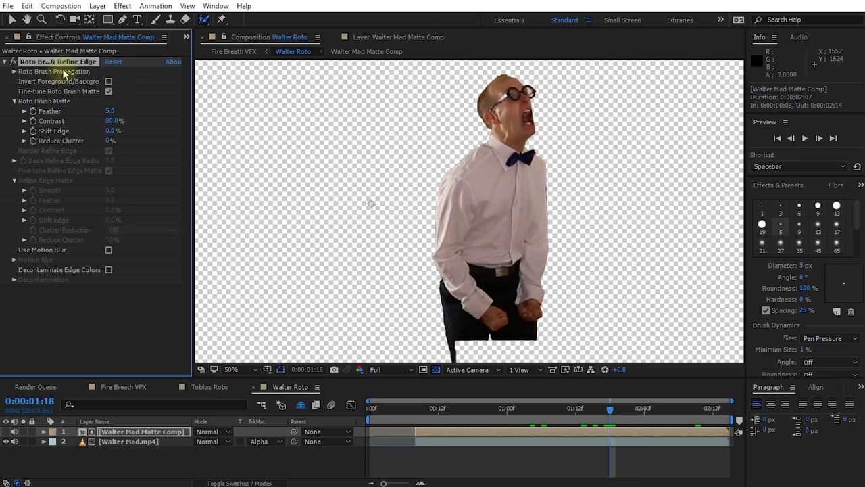
pyautogui.click(109, 251)
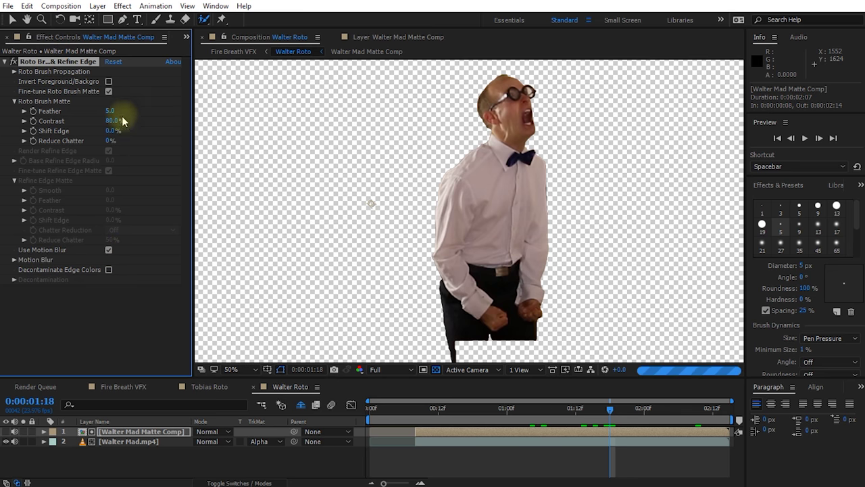
pyautogui.click(110, 111)
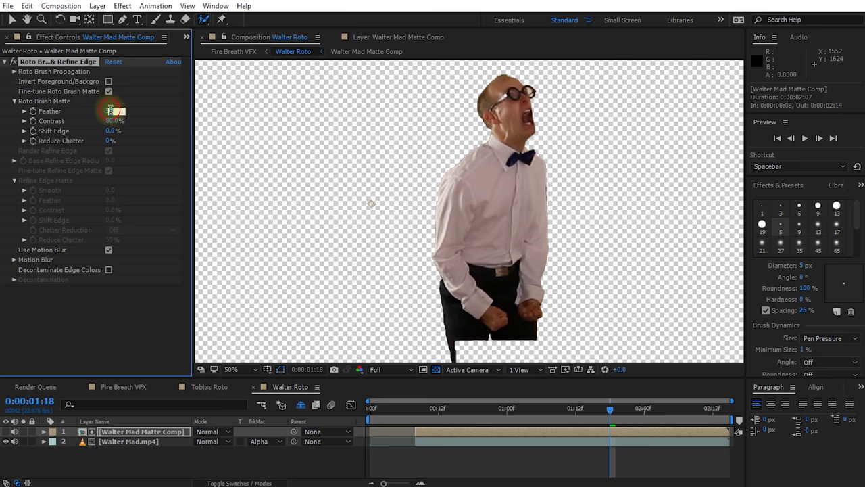
pyautogui.write('25')
pyautogui.press('Return')
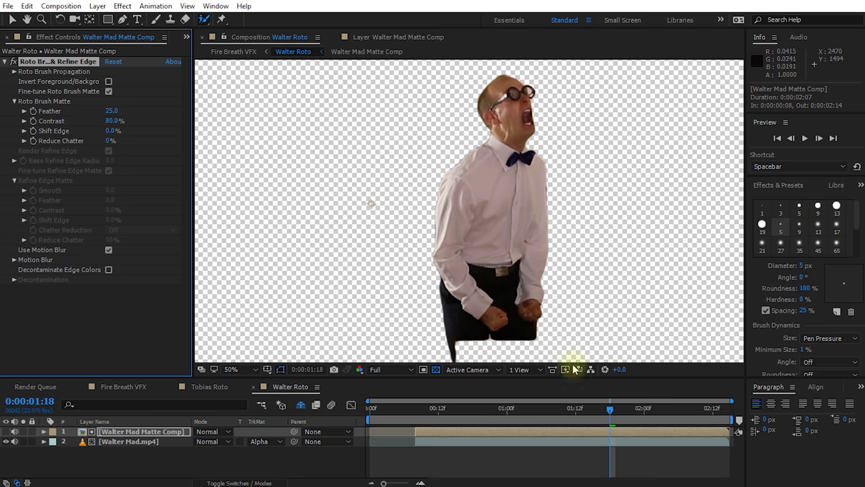
# Step: Return to the first frame, add the Walter Roto composition to the render queue and enlarge the queue area to show its settings
pyautogui.moveTo(608, 411); pyautogui.dragTo(370, 408)
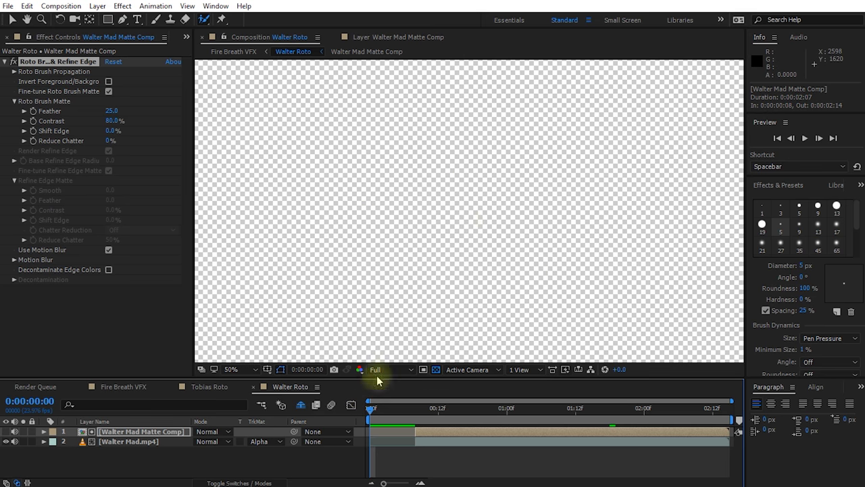
pyautogui.hotkey('shift', '/')
pyautogui.hotkey('ctrl', 'shift', '/')
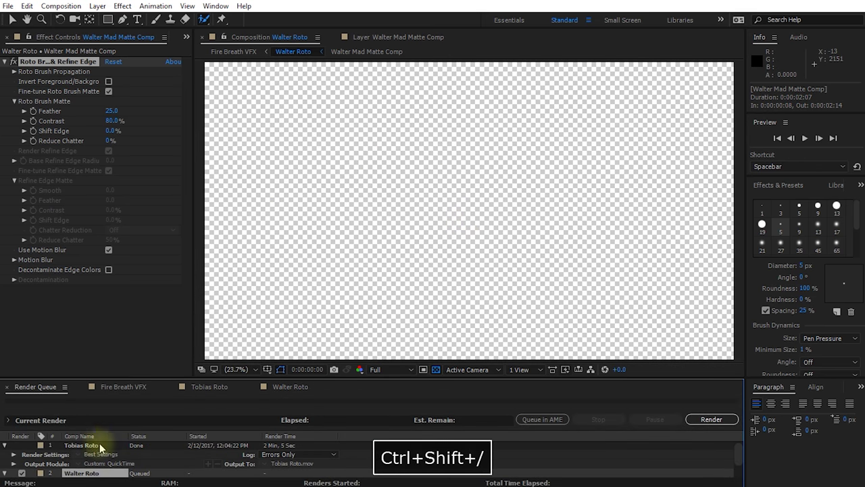
pyautogui.scroll(-1, 124, 459)
pyautogui.moveTo(169, 378); pyautogui.dragTo(174, 339)
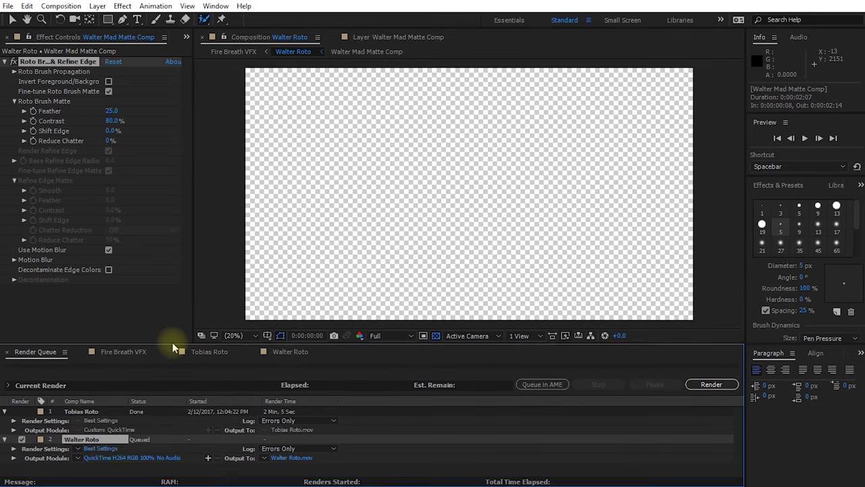
# Step: Configure the Walter Roto output module as QuickTime with the PNG codec and RGB + Alpha channels
pyautogui.click(116, 457)
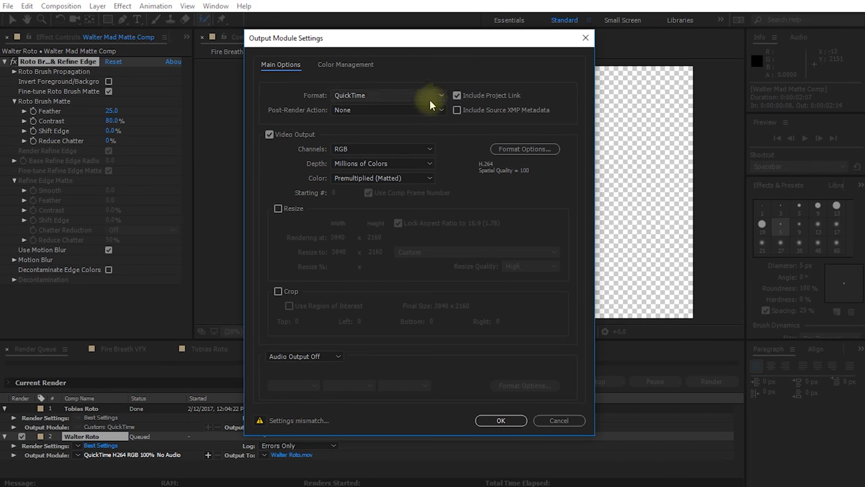
pyautogui.click(512, 157)
pyautogui.click(222, 54)
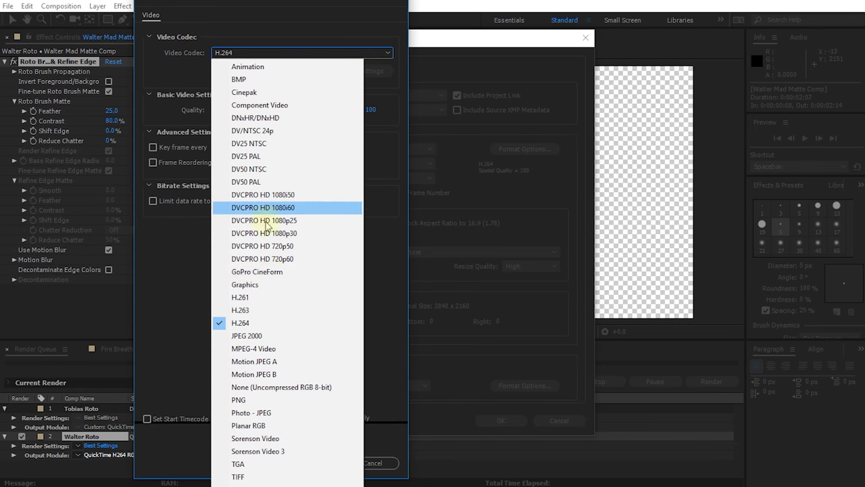
pyautogui.click(257, 400)
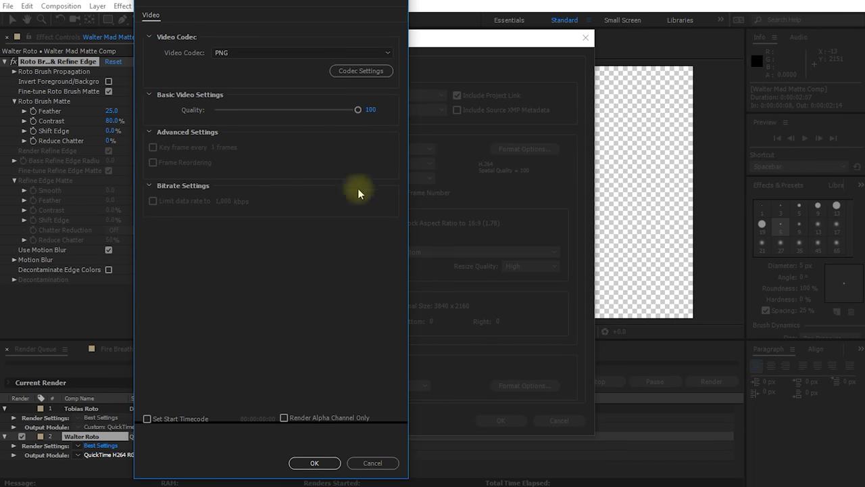
pyautogui.click(313, 465)
pyautogui.click(369, 148)
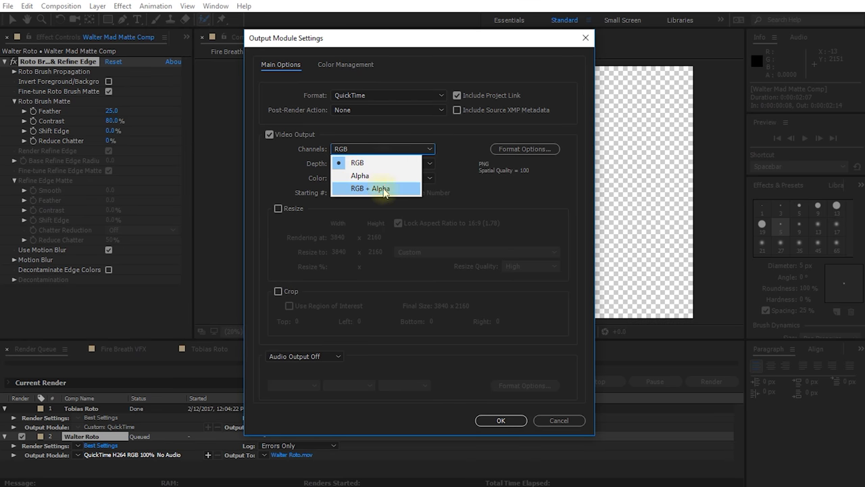
pyautogui.click(383, 189)
pyautogui.moveTo(440, 38); pyautogui.dragTo(395, 42)
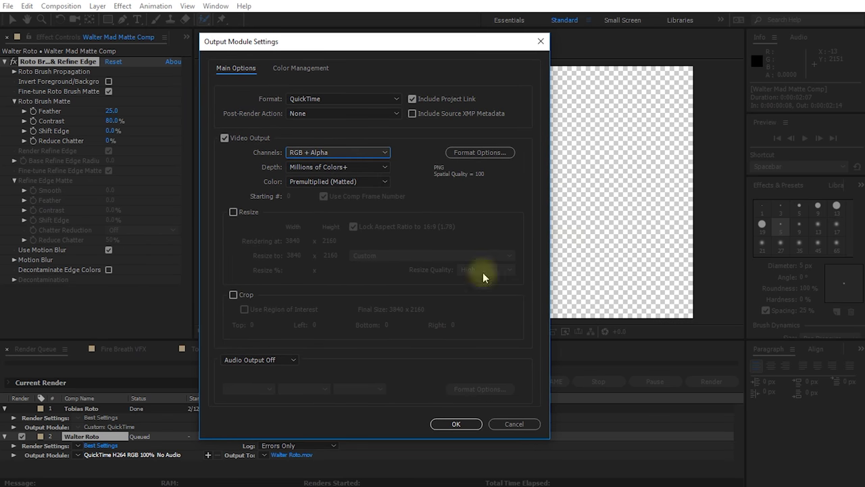
pyautogui.click(449, 423)
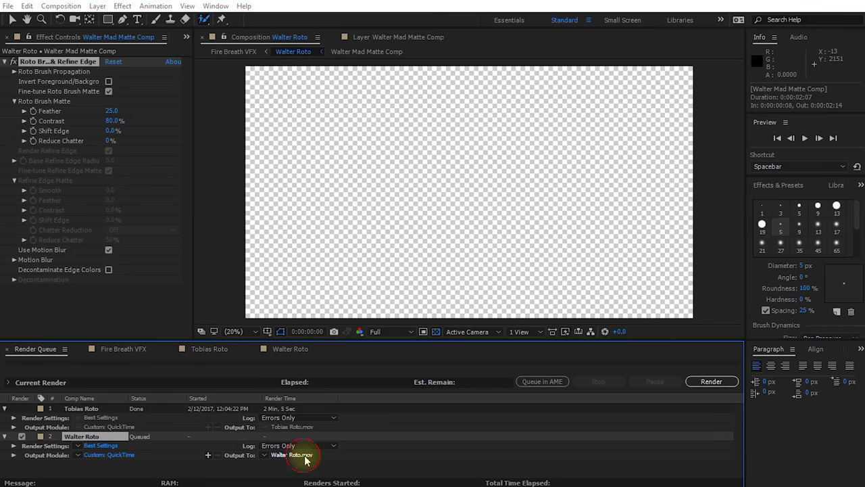
# Step: Set the render output to Walter Roto.mov in the Tutorial folder and render the composition
pyautogui.click(298, 454)
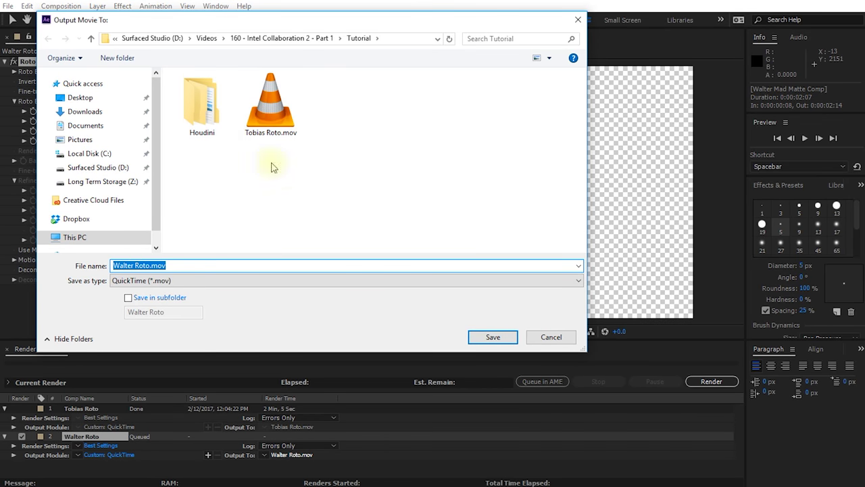
pyautogui.hotkey('ctrl', 'a')
pyautogui.click(486, 338)
pyautogui.click(712, 381)
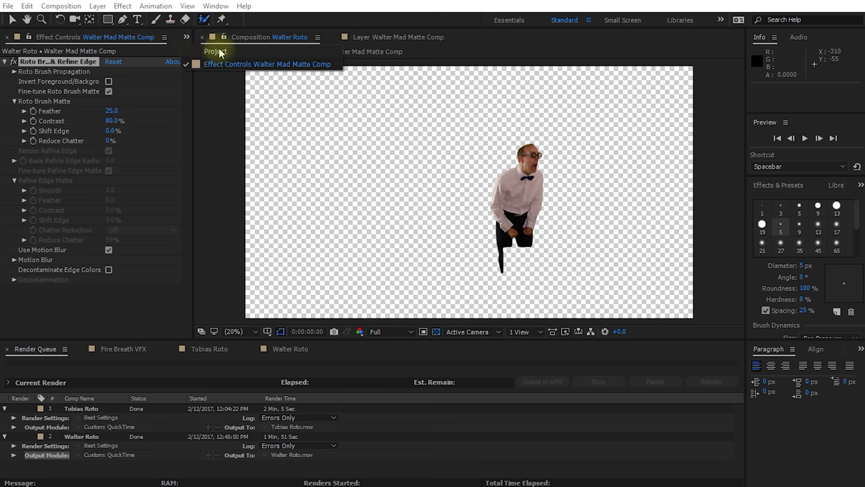
# Step: Import the rendered Walter Roto.mov into the project
pyautogui.click(226, 63)
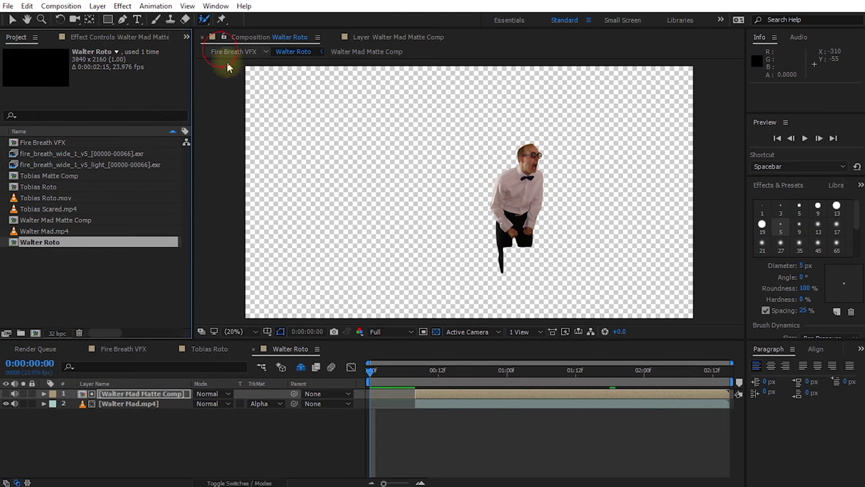
pyautogui.doubleClick(57, 268)
pyautogui.doubleClick(533, 154)
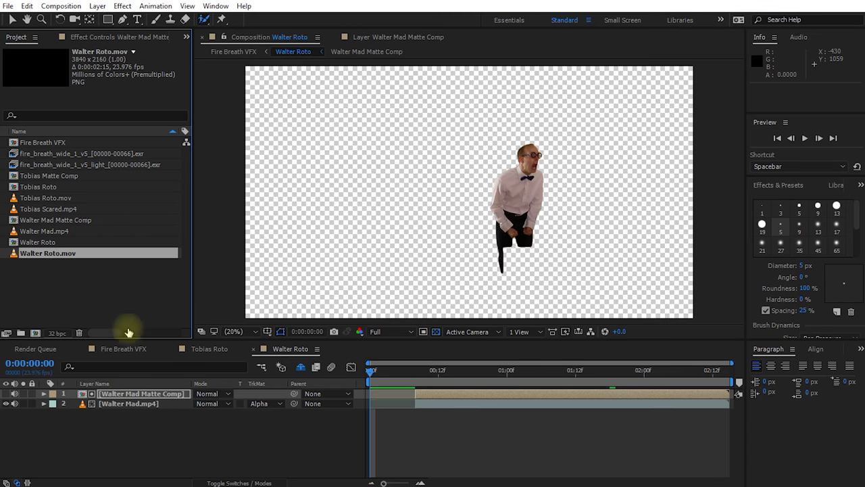
# Step: In the Fire Breath VFX composition, replace the Walter Roto composition layer with Walter Roto.mov, placed directly above Walter Mad.mp4
pyautogui.click(122, 348)
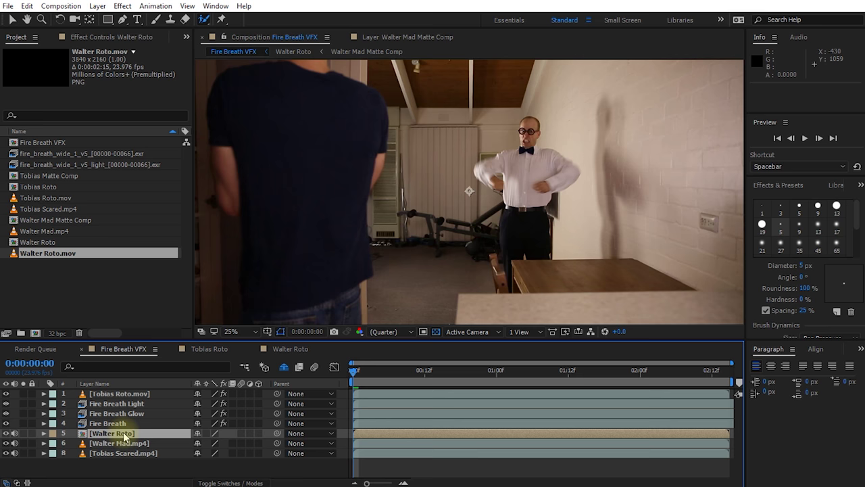
pyautogui.click(6, 434)
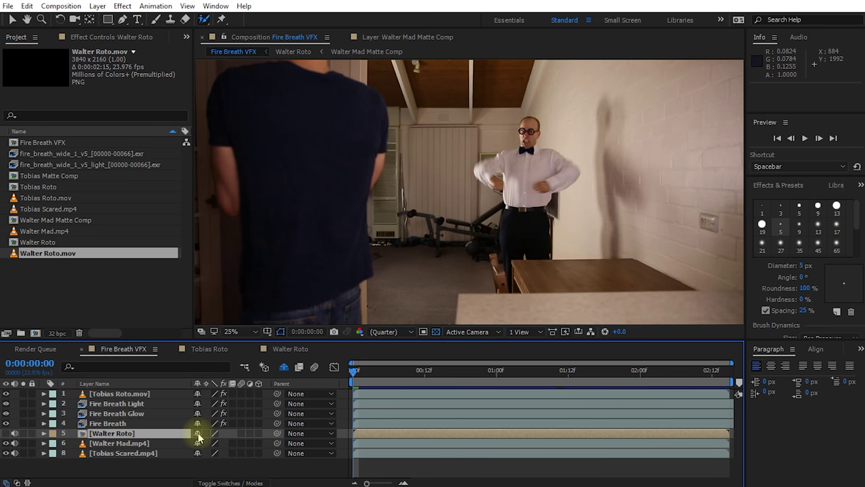
pyautogui.press('Delete')
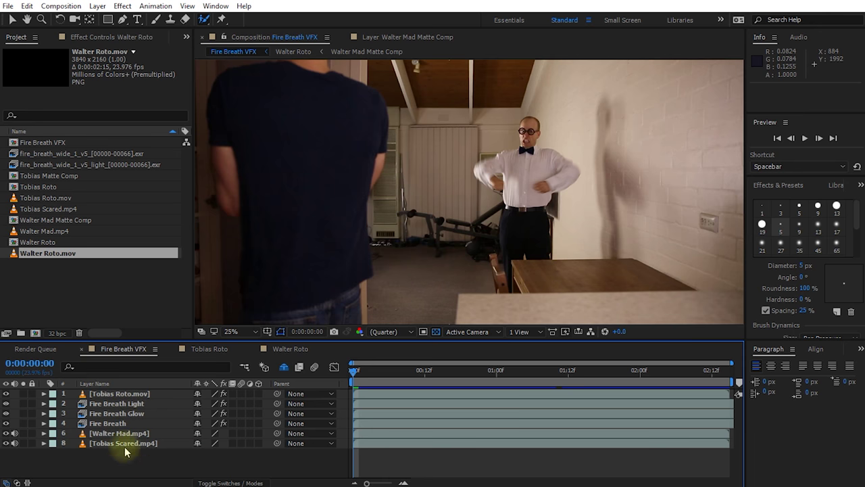
pyautogui.moveTo(29, 259); pyautogui.dragTo(108, 434)
# Step: Check the Walter Roto.mov layer in isolation at 0:00:01:02 and set its blending mode to Add
pyautogui.moveTo(380, 371); pyautogui.dragTo(539, 373)
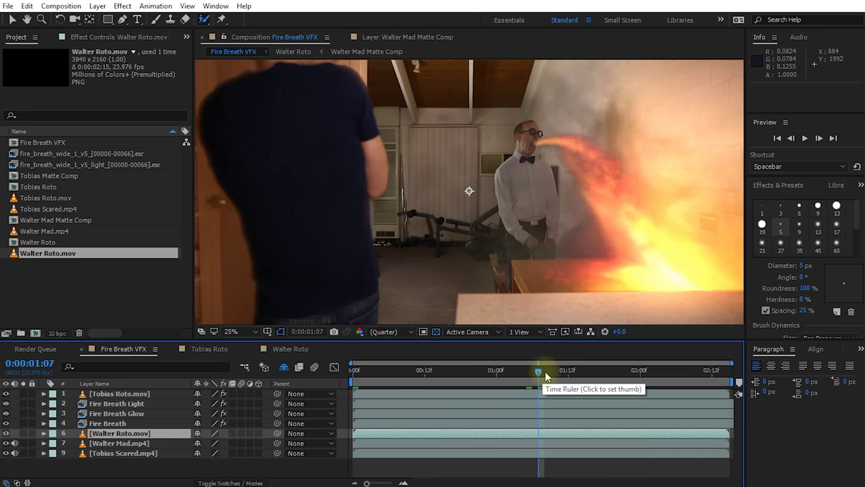
pyautogui.click(508, 371)
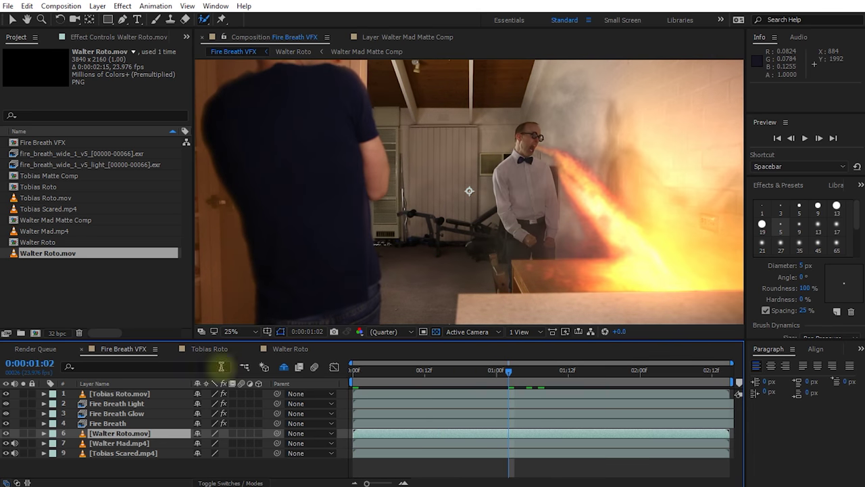
pyautogui.click(23, 434)
pyautogui.click(24, 433)
pyautogui.click(24, 433)
pyautogui.click(24, 434)
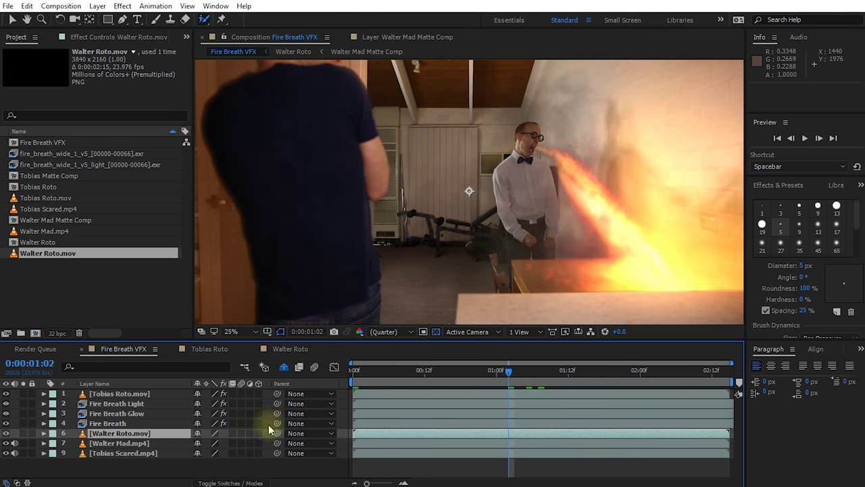
pyautogui.press('F4')
pyautogui.click(225, 433)
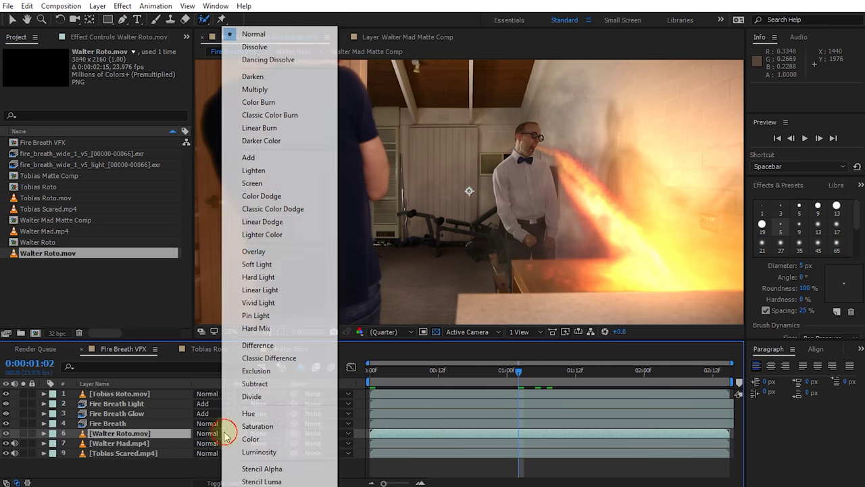
pyautogui.click(270, 158)
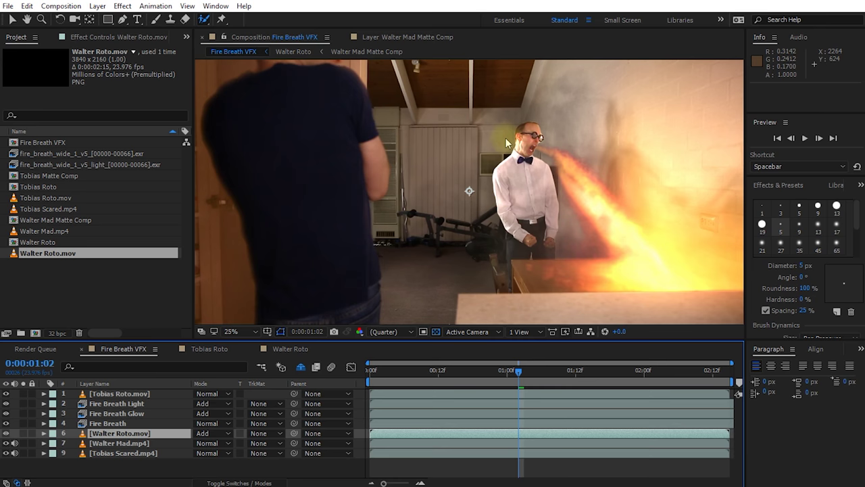
# Step: Keyframe the opacity of the Walter Roto.mov layer from 0% at 0:00:00:08 to 59% at 0:00:00:22
pyautogui.moveTo(518, 371); pyautogui.dragTo(496, 371)
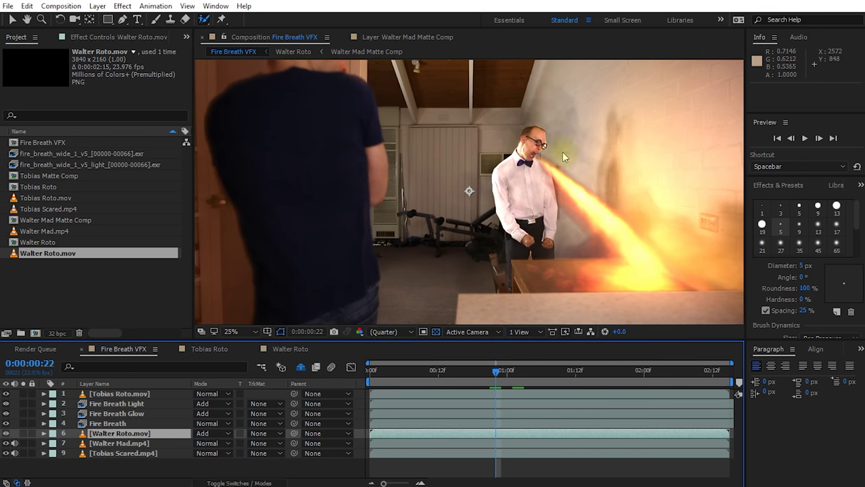
pyautogui.moveTo(491, 378); pyautogui.dragTo(418, 378)
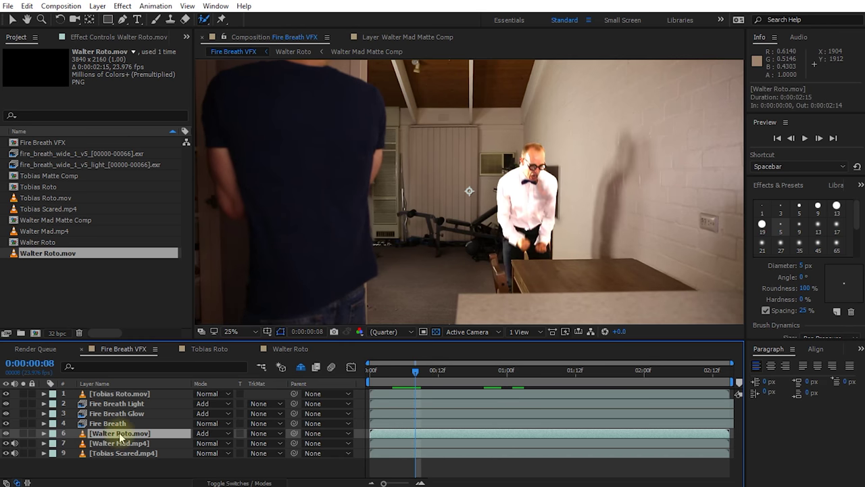
pyautogui.press('t')
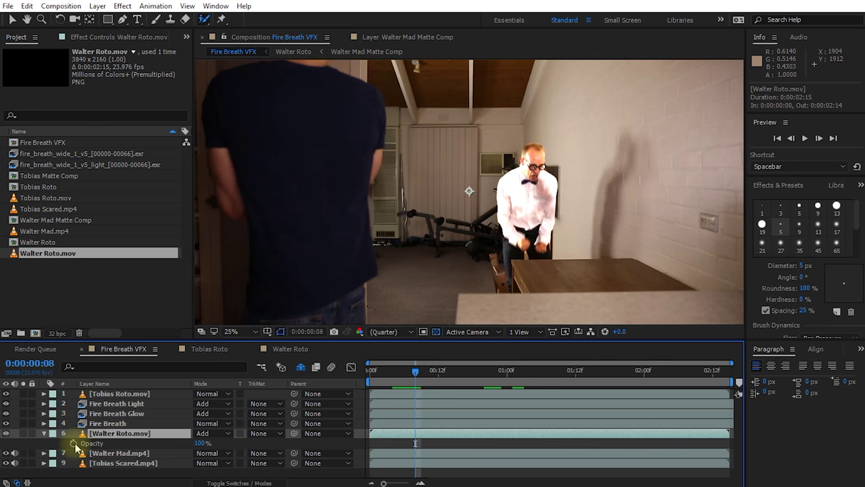
pyautogui.click(73, 443)
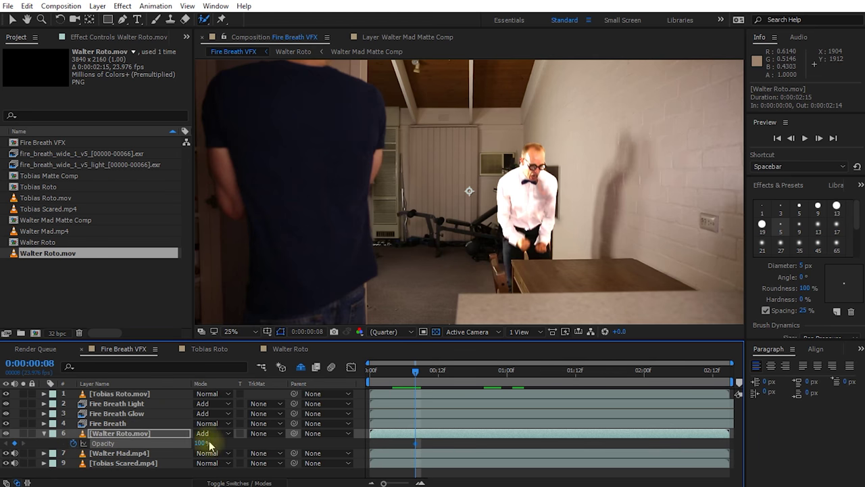
pyautogui.moveTo(203, 442); pyautogui.dragTo(143, 443)
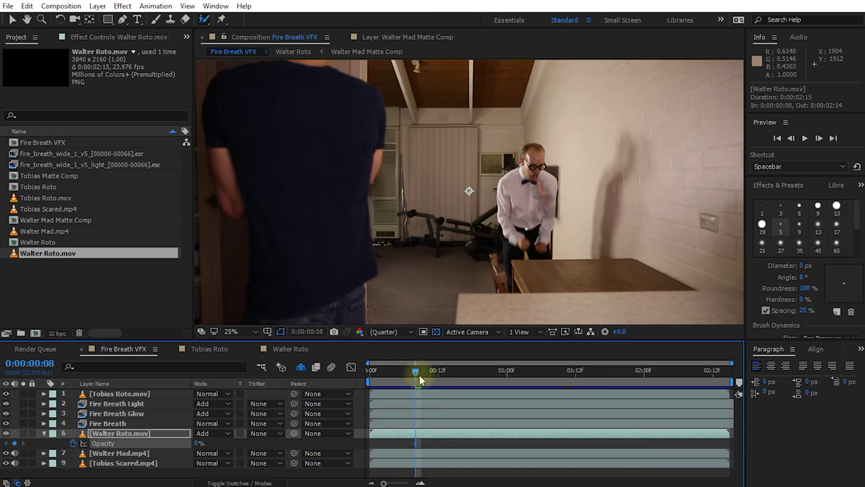
pyautogui.moveTo(416, 373); pyautogui.dragTo(496, 380)
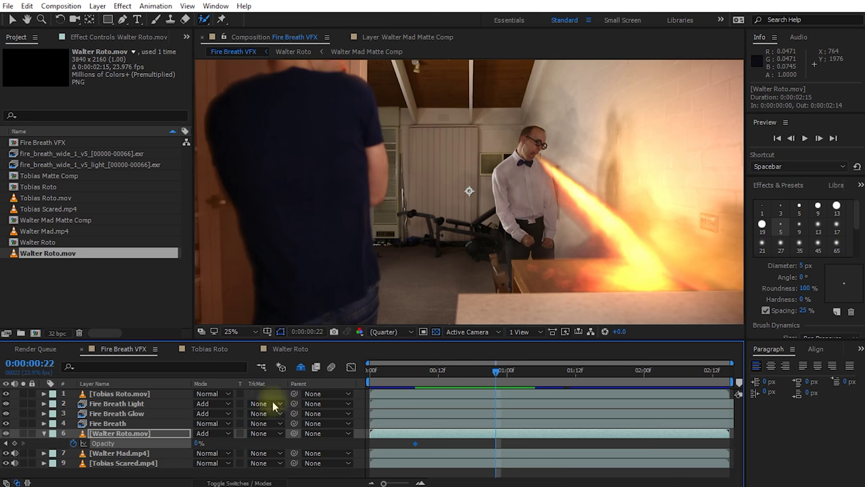
pyautogui.moveTo(199, 443); pyautogui.dragTo(231, 444)
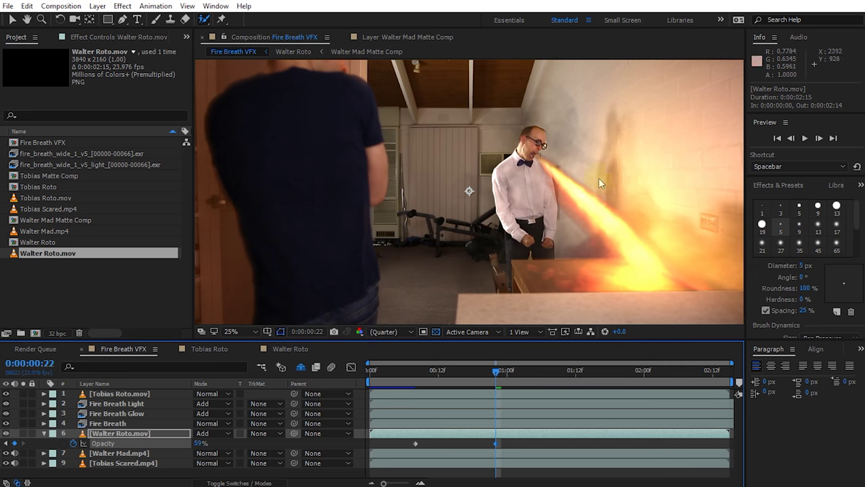
# Step: Apply the Curves effect to Walter Roto.mov and boost its red channel by moving the white point inward to about four-fifths of the input range
pyautogui.click(777, 185)
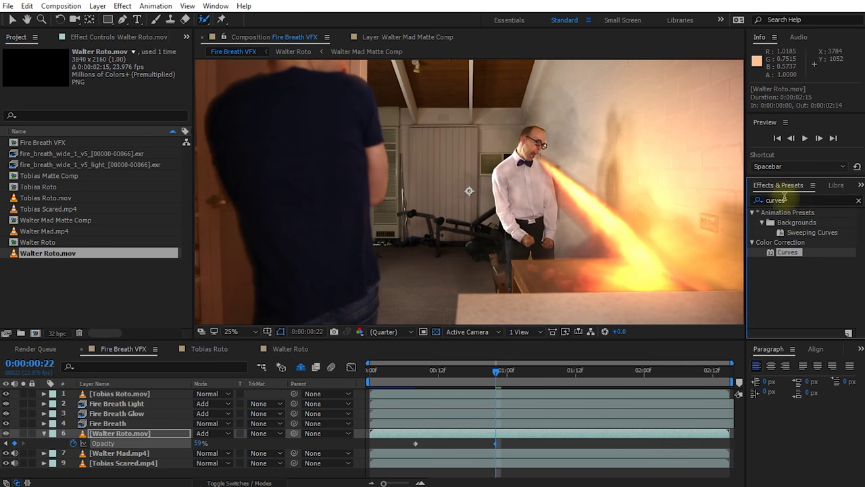
pyautogui.moveTo(784, 253); pyautogui.dragTo(115, 433)
pyautogui.click(135, 71)
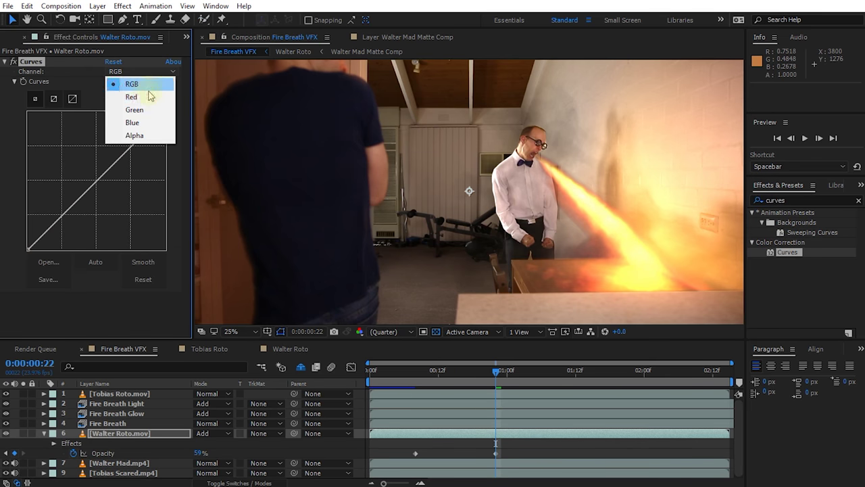
pyautogui.click(150, 97)
pyautogui.moveTo(163, 112); pyautogui.dragTo(137, 107)
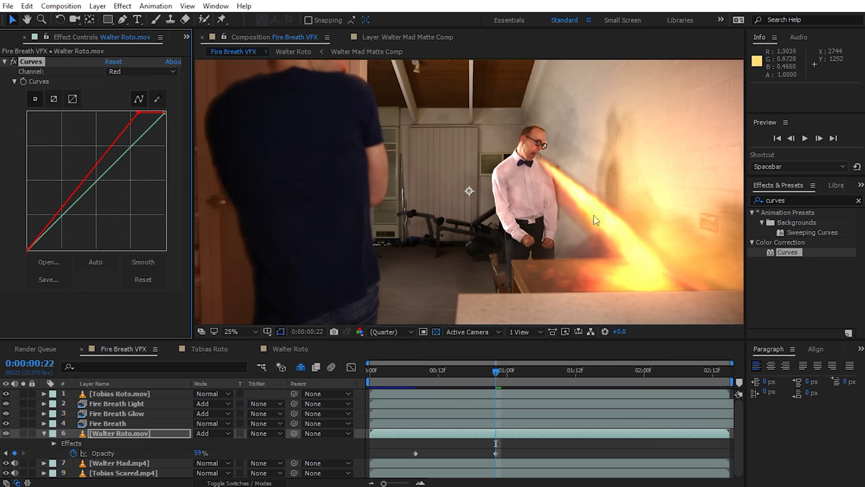
# Step: Raise the green channel of the Walter Roto.mov Curves slightly by moving its white point a little inward
pyautogui.click(142, 71)
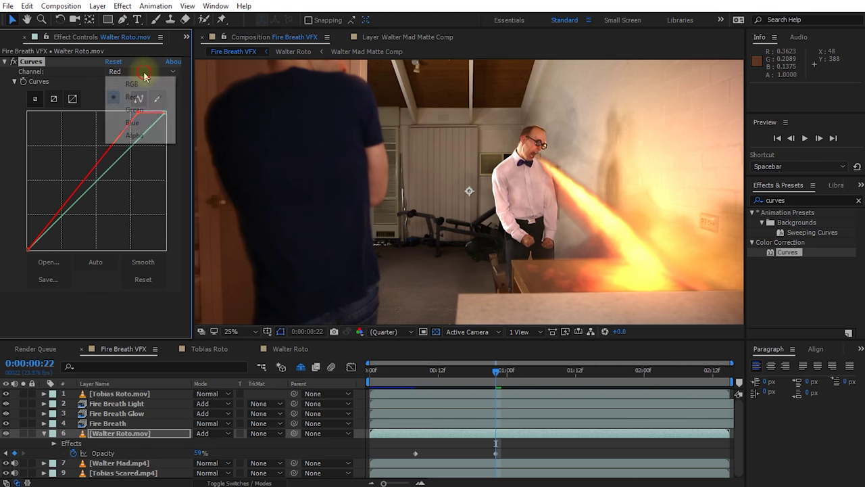
pyautogui.click(139, 109)
pyautogui.moveTo(163, 115); pyautogui.dragTo(158, 111)
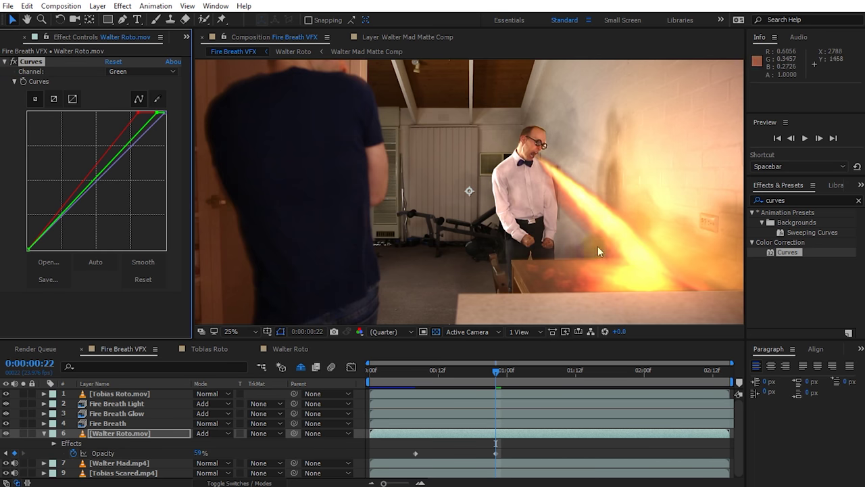
# Step: Collapse the Walter Roto.mov properties, enlarge the composition viewer, and preview Fire Breath VFX from the first frame
pyautogui.moveTo(503, 371); pyautogui.dragTo(483, 448)
pyautogui.click(44, 432)
pyautogui.moveTo(479, 342); pyautogui.dragTo(368, 428)
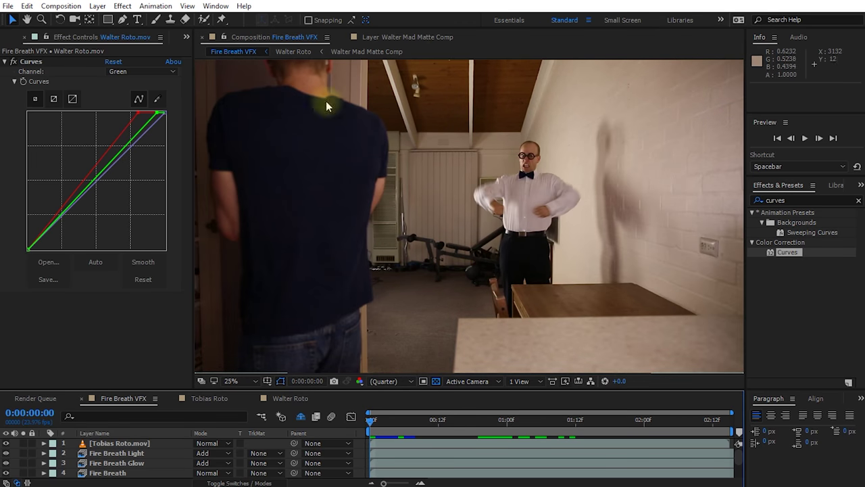
pyautogui.press('space')
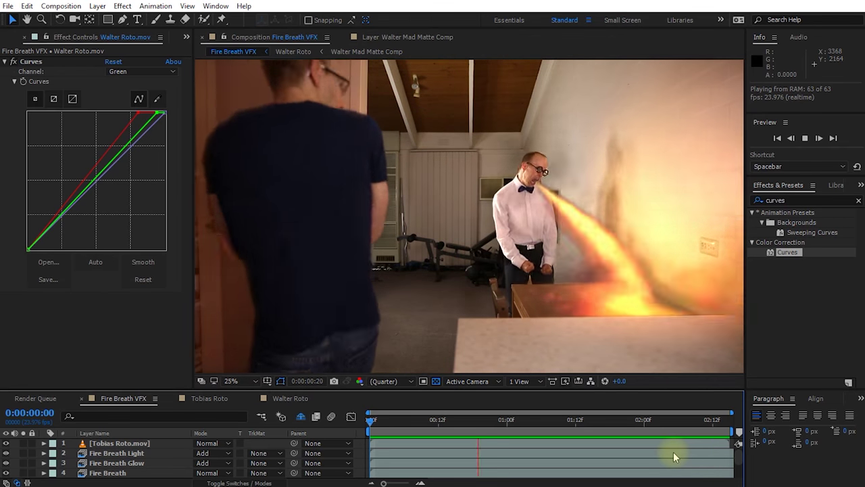
pyautogui.press('space')
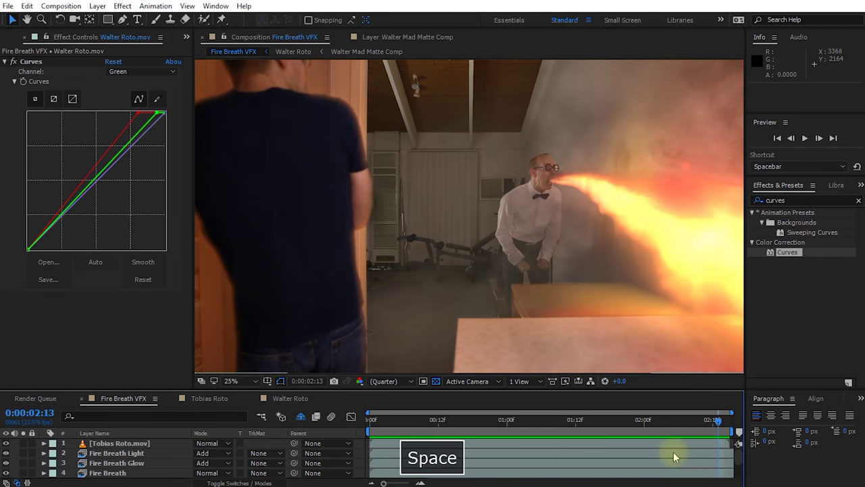